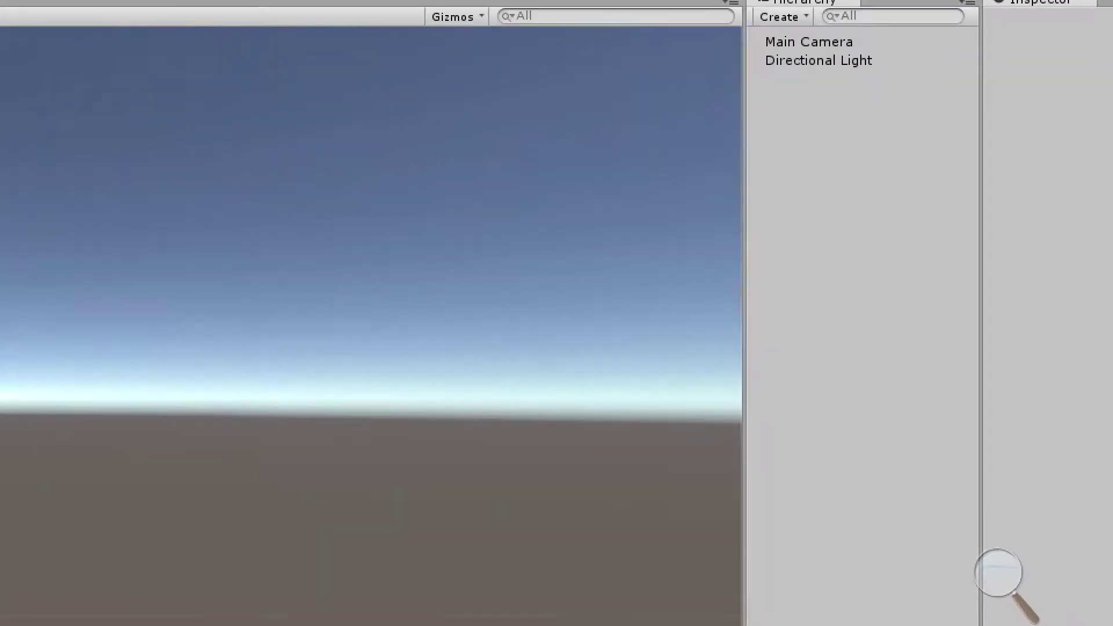
# Add a UI Canvas to the scene
pyautogui.rightClick(868, 104)
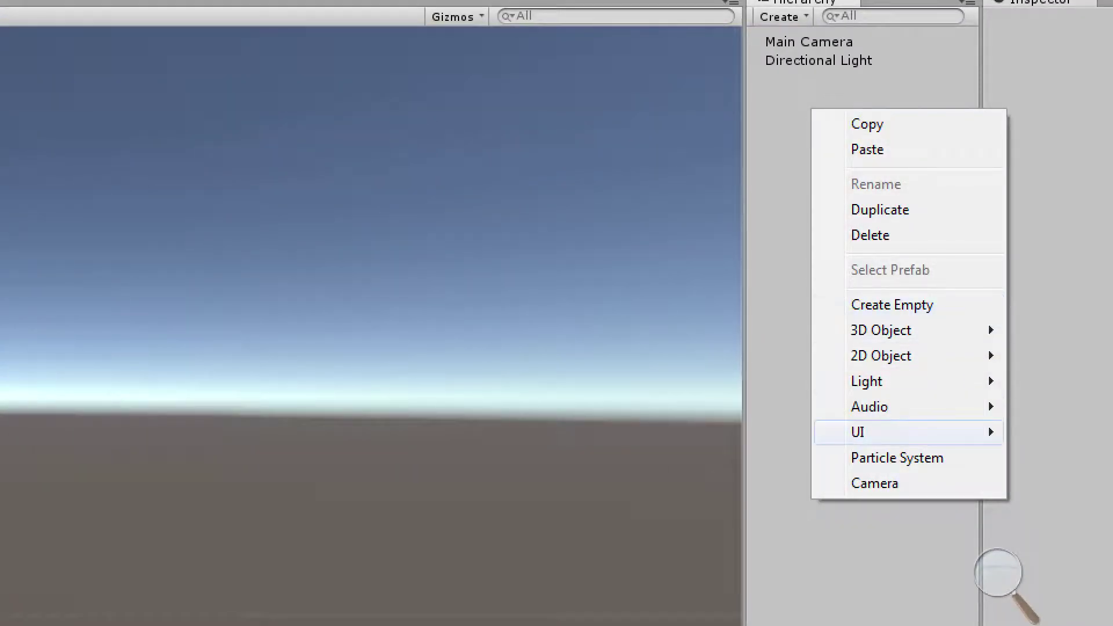
pyautogui.moveTo(905, 432)
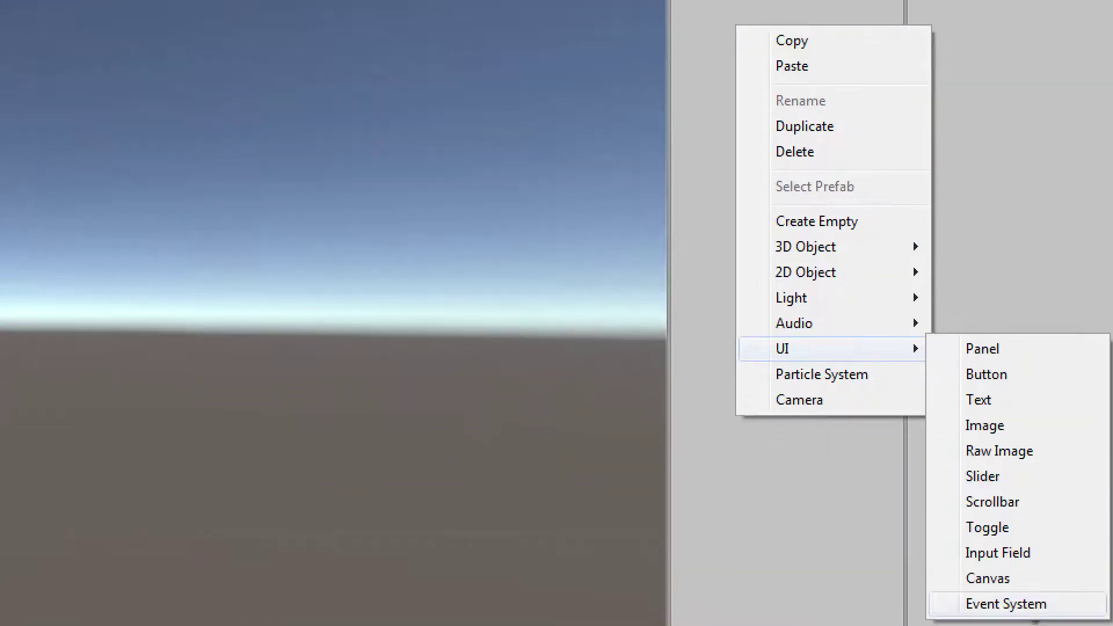
pyautogui.click(988, 578)
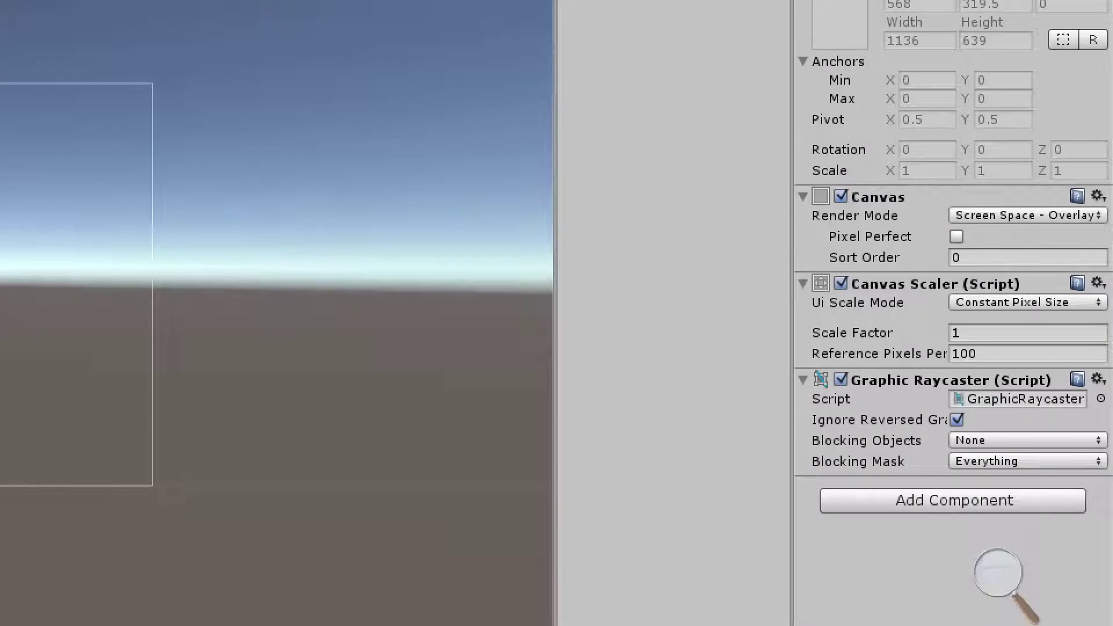
# Switch the Canvas render mode to Screen Space - Camera and World Space, and return it to Screen Space - Overlay
pyautogui.click(1027, 215)
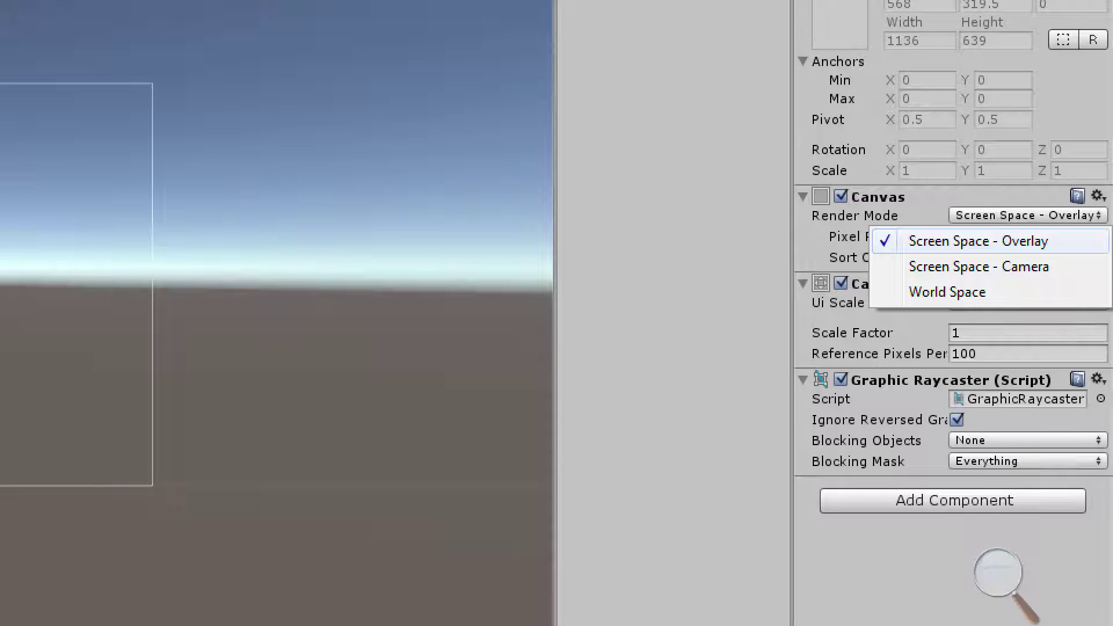
pyautogui.click(979, 266)
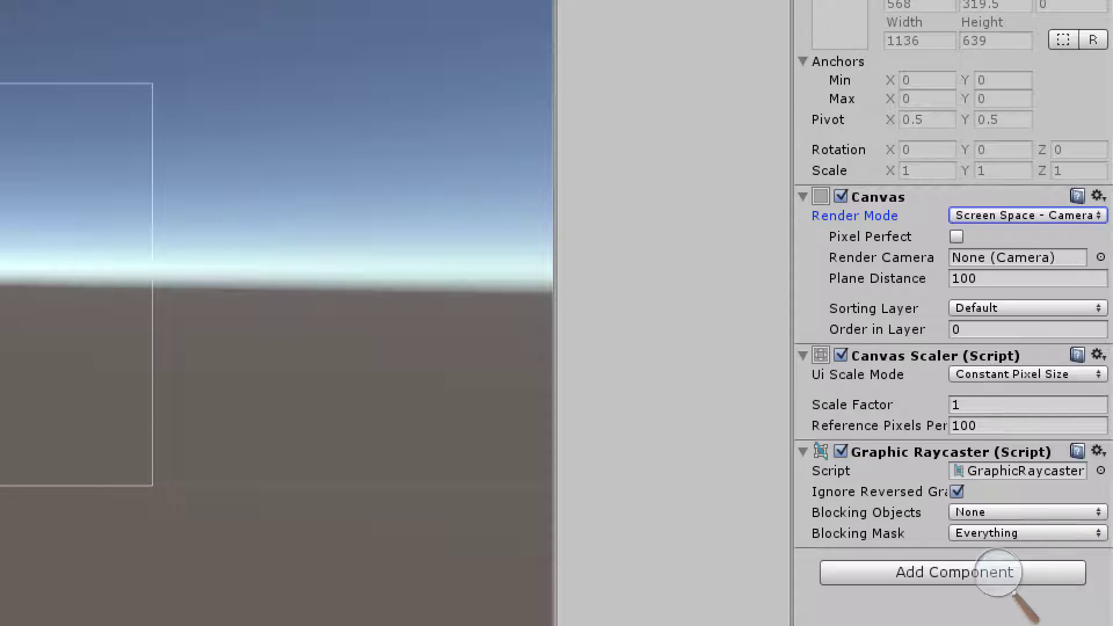
pyautogui.click(1027, 215)
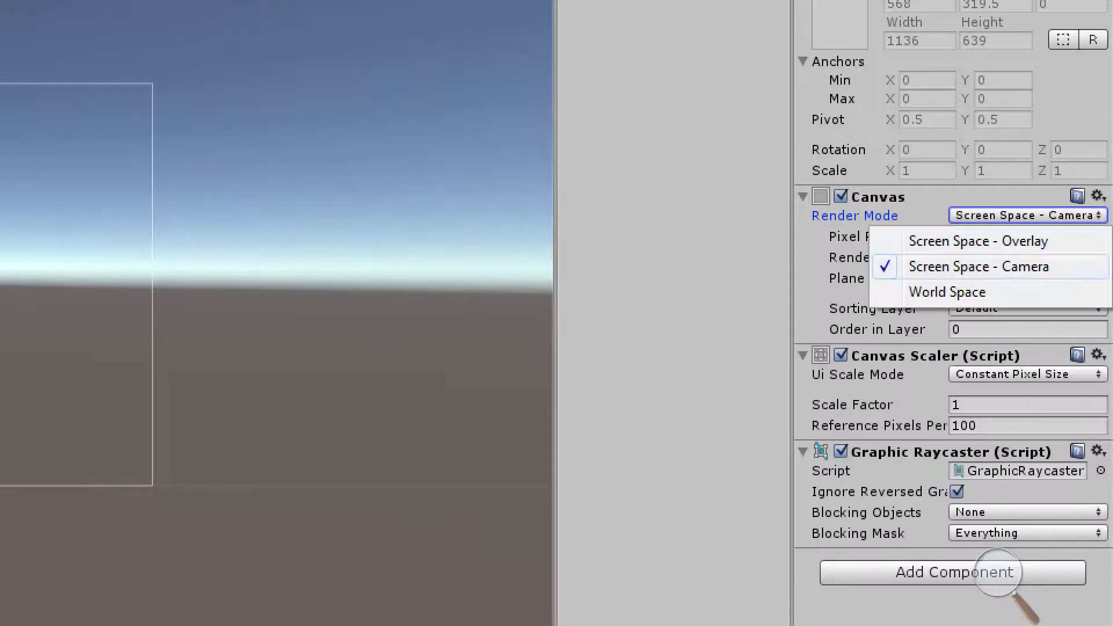
pyautogui.click(946, 290)
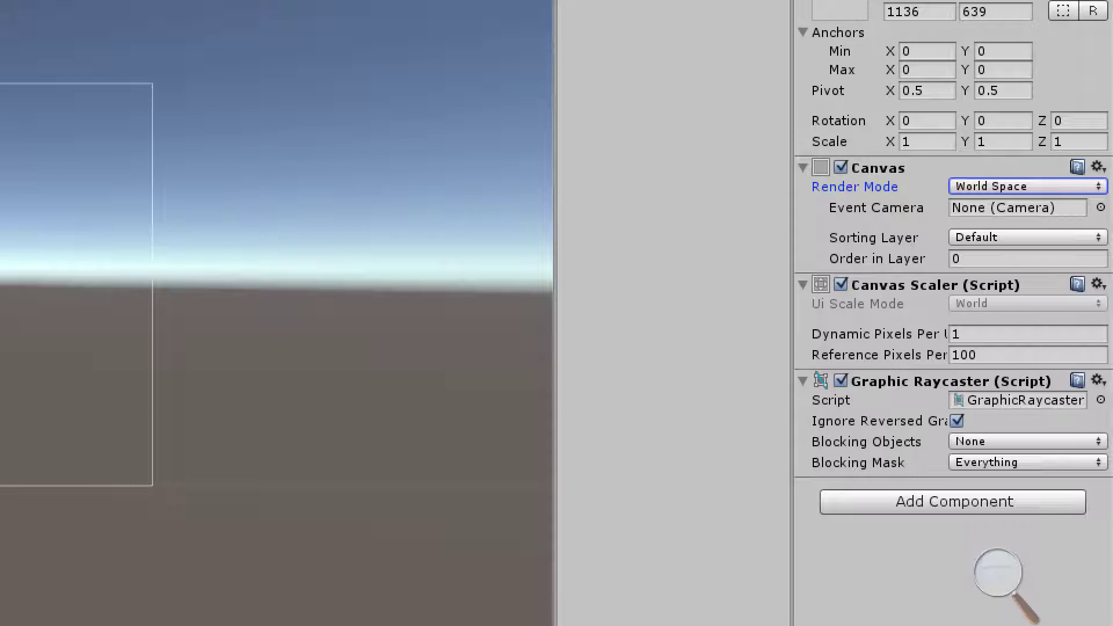
pyautogui.click(1027, 186)
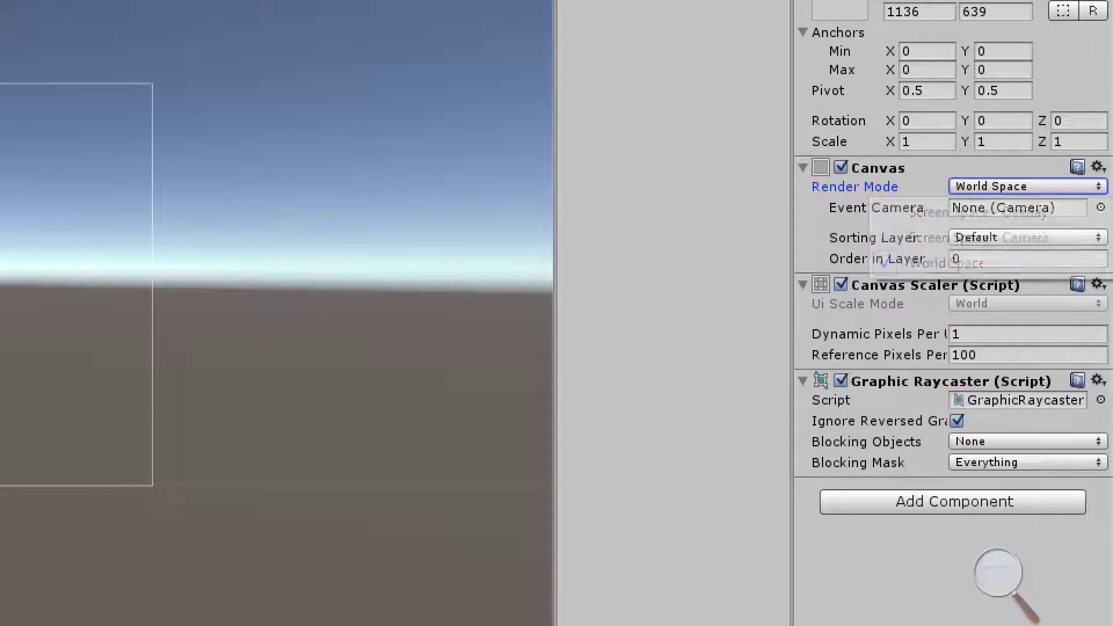
pyautogui.click(979, 212)
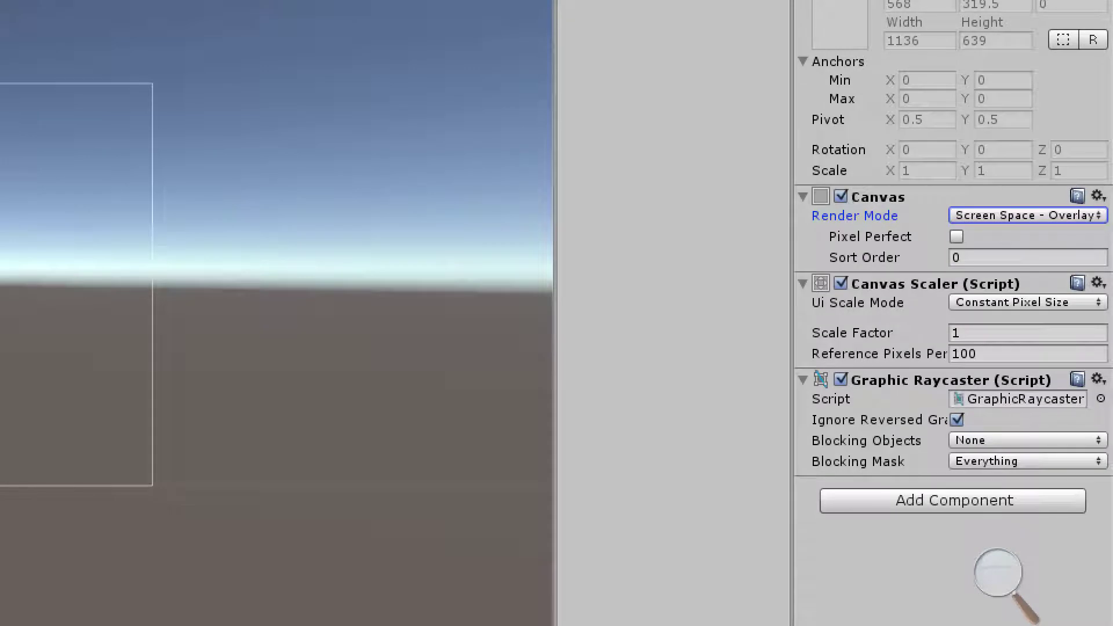
# Try a Sort Order of 5 on the Canvas and set it back to 0
pyautogui.click(953, 258)
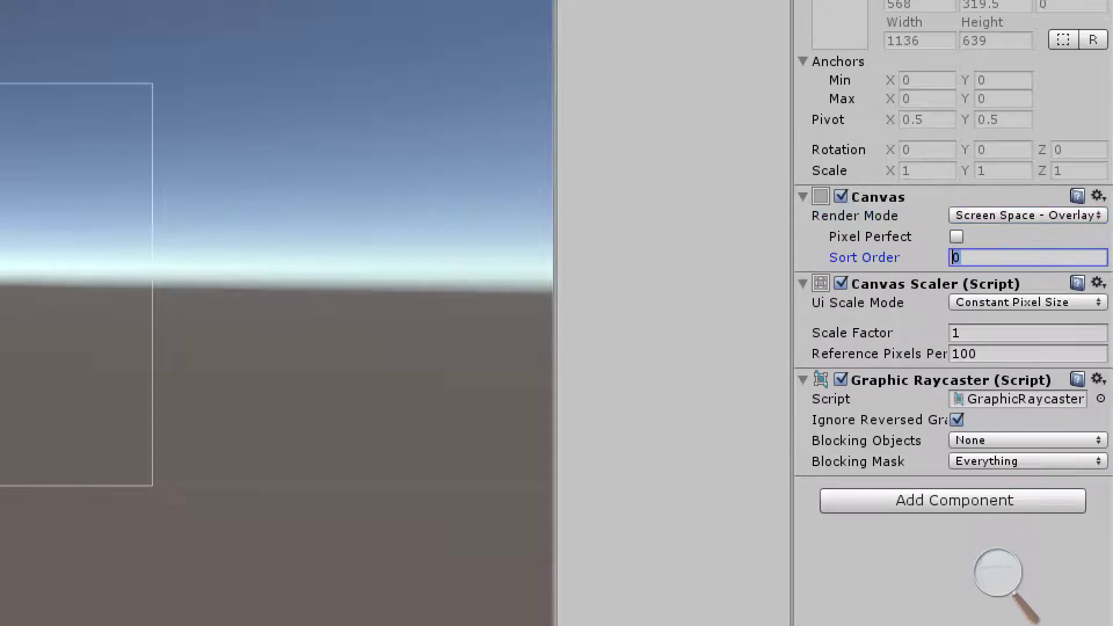
pyautogui.click(954, 257)
pyautogui.click(960, 257)
pyautogui.moveTo(961, 257); pyautogui.dragTo(945, 258)
pyautogui.write('5')
pyautogui.hotkey('ctrl', 'a')
pyautogui.write('0')
# Set the Canvas Scaler's UI scale mode to Scale With Screen Size
pyautogui.click(1027, 302)
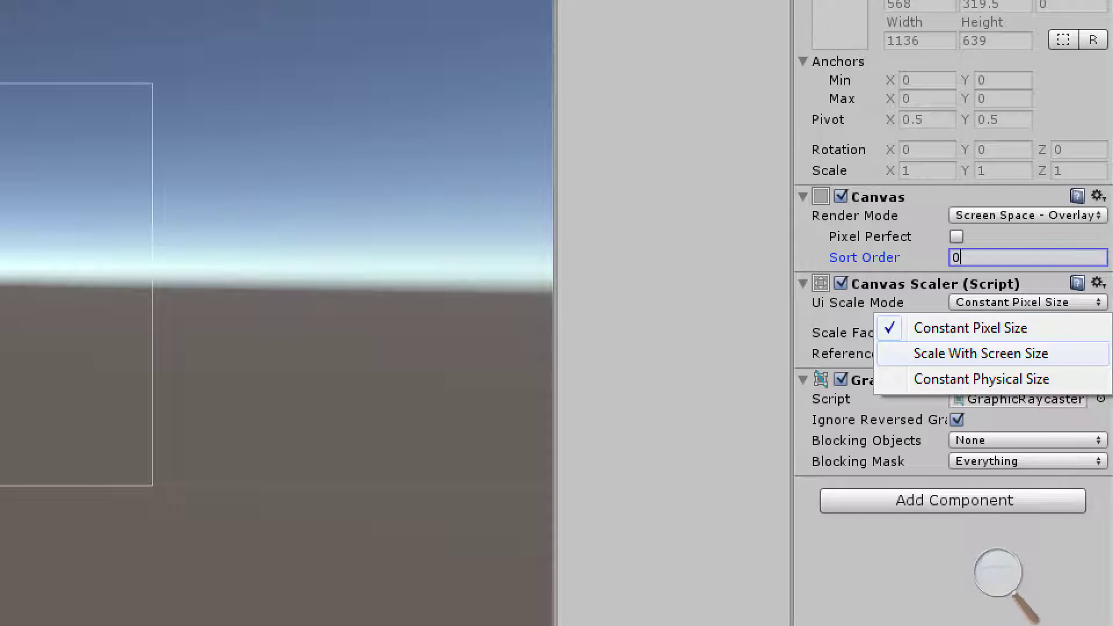
pyautogui.click(981, 353)
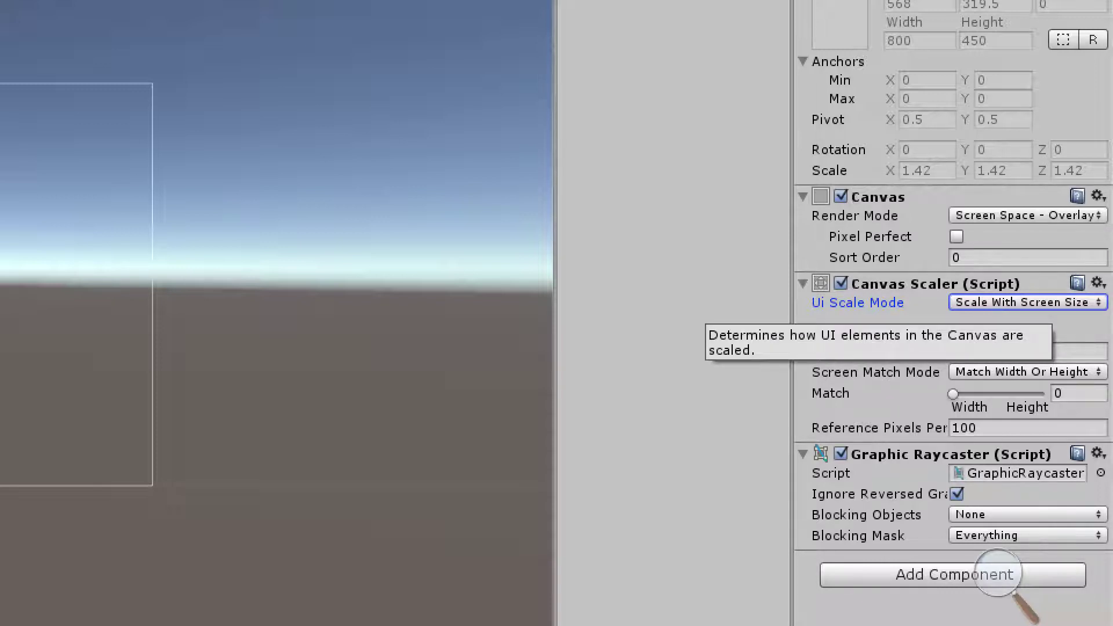
pyautogui.click(1027, 302)
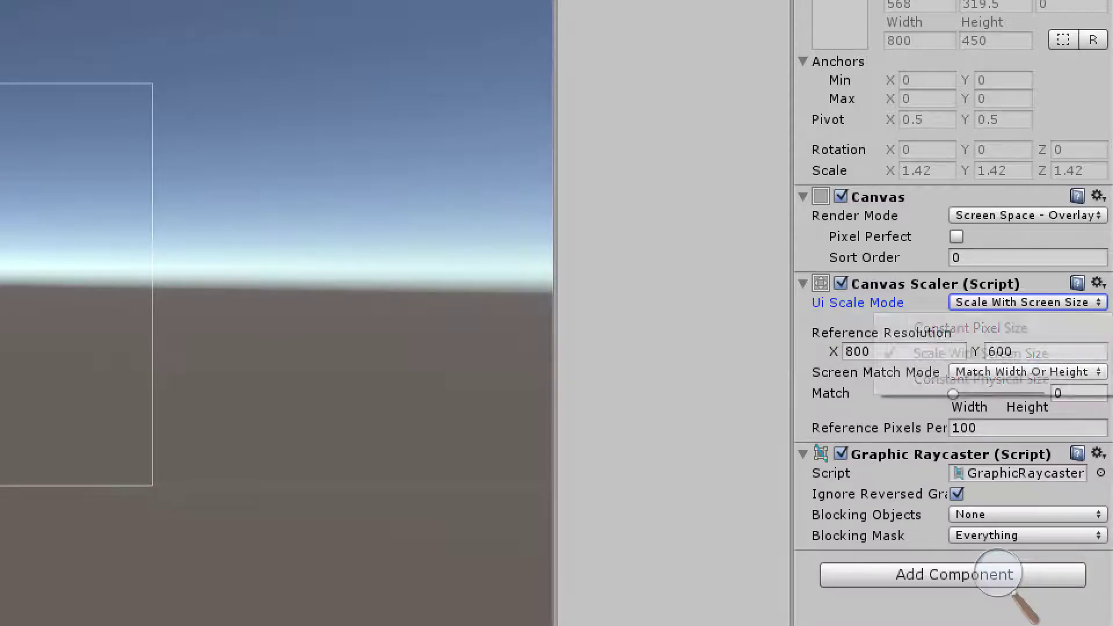
pyautogui.click(980, 353)
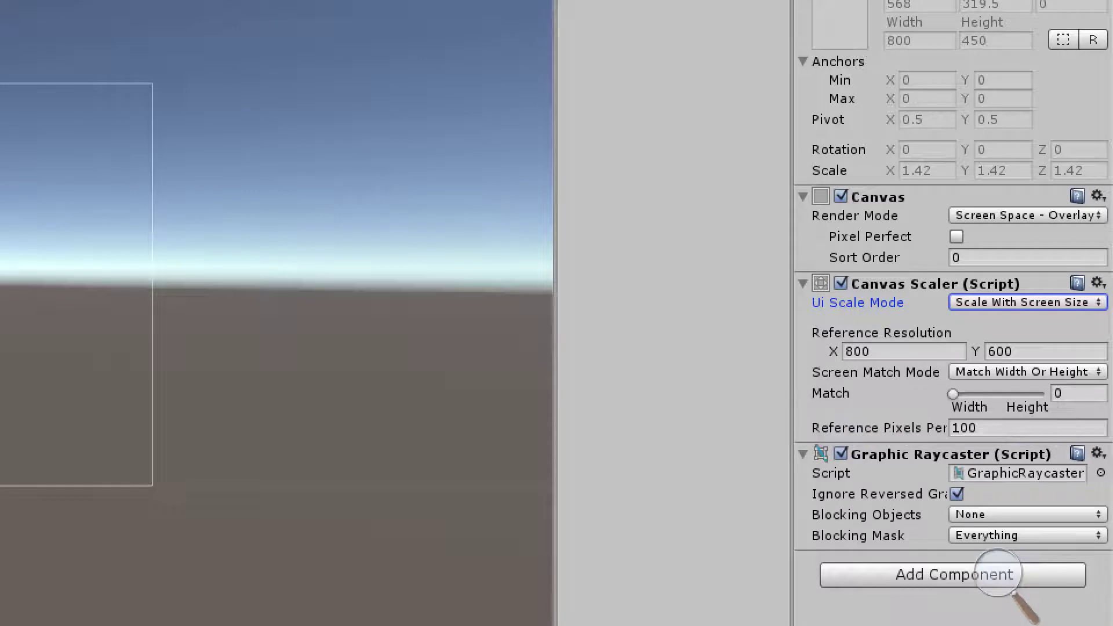
pyautogui.press('Tab')
pyautogui.press('Tab')
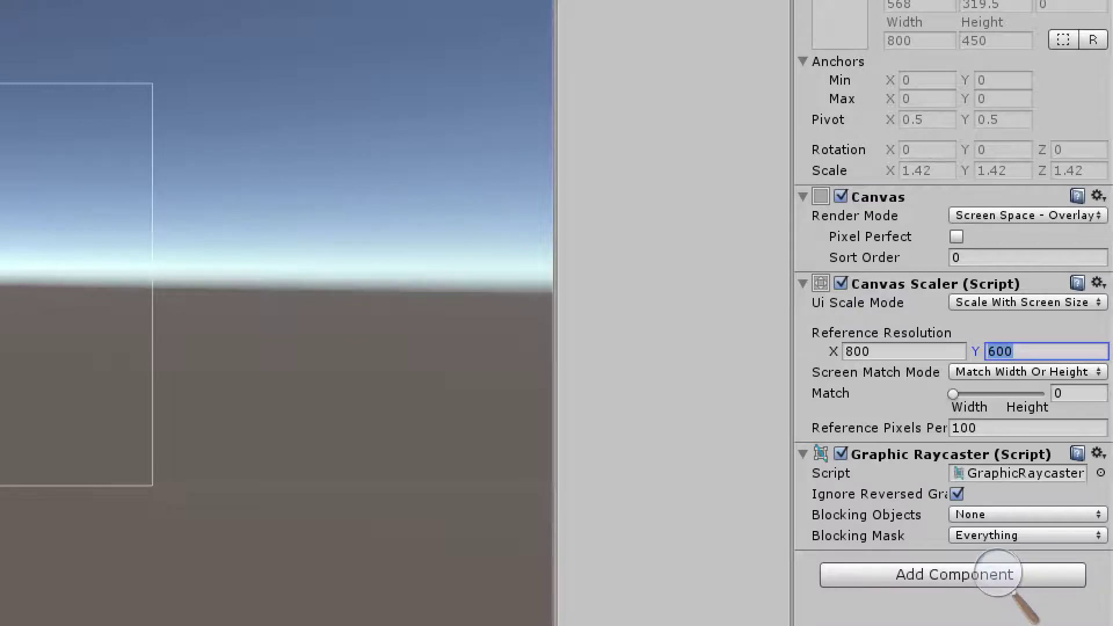
# Choose Match Width Or Height as the screen match mode and set Match to 0.5
pyautogui.click(1028, 371)
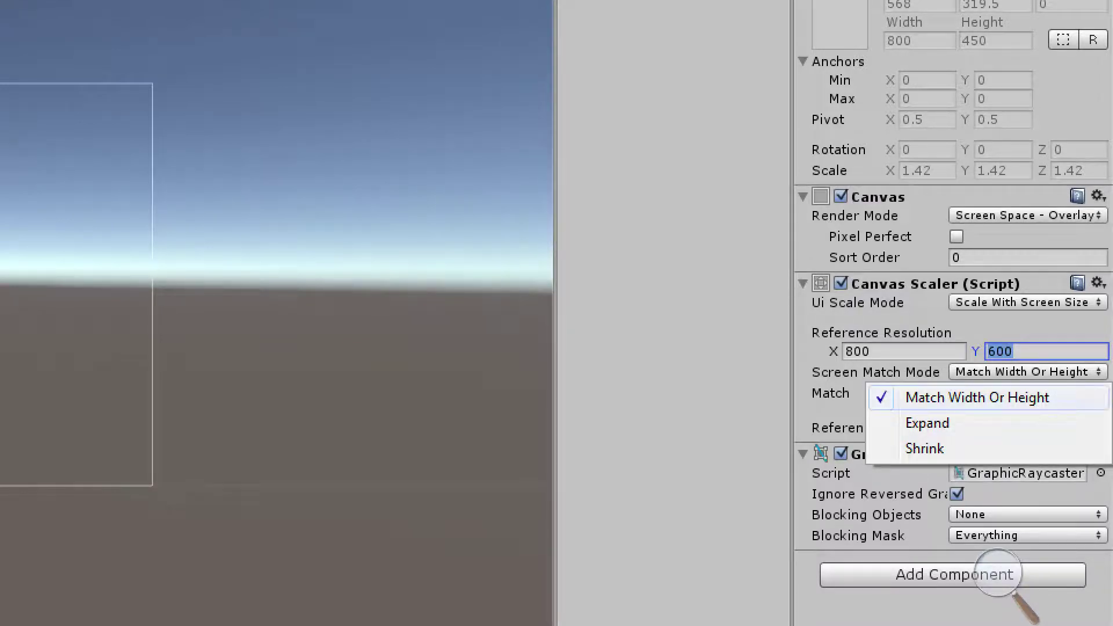
pyautogui.click(977, 397)
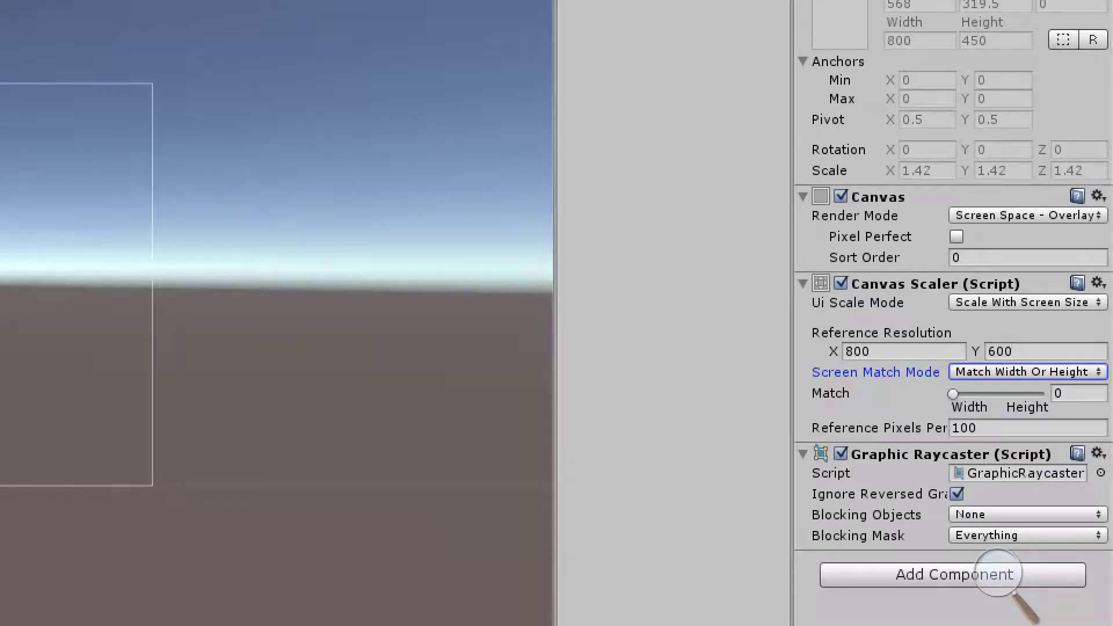
pyautogui.moveTo(952, 394); pyautogui.dragTo(997, 394)
pyautogui.write('0.5')
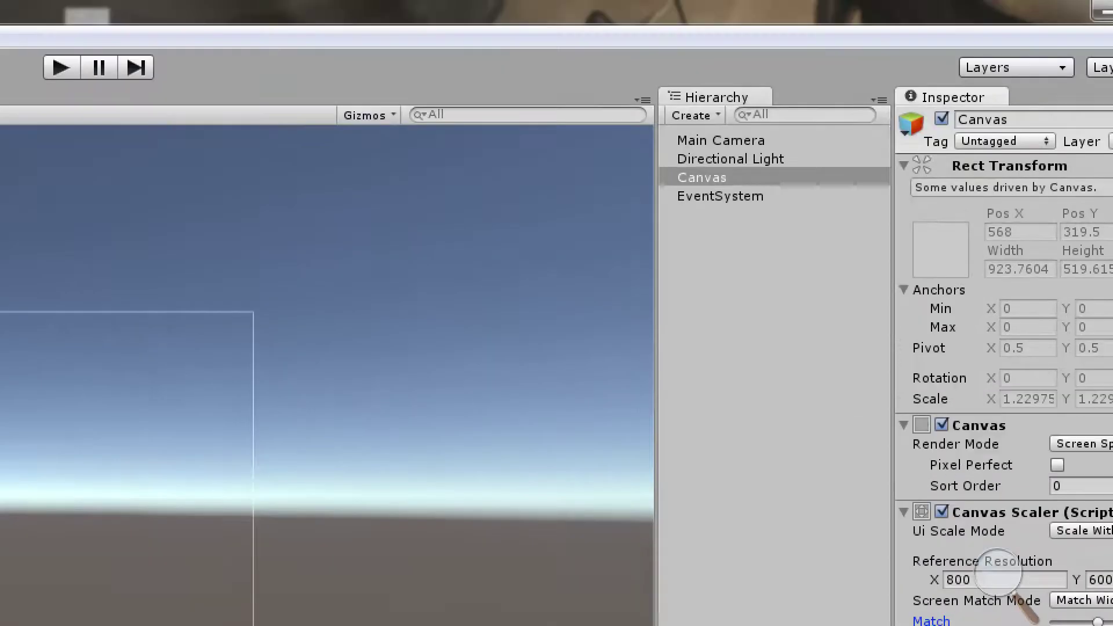
# Add a UI Image as a child of the Canvas and activate the Rect tool
pyautogui.rightClick(723, 183)
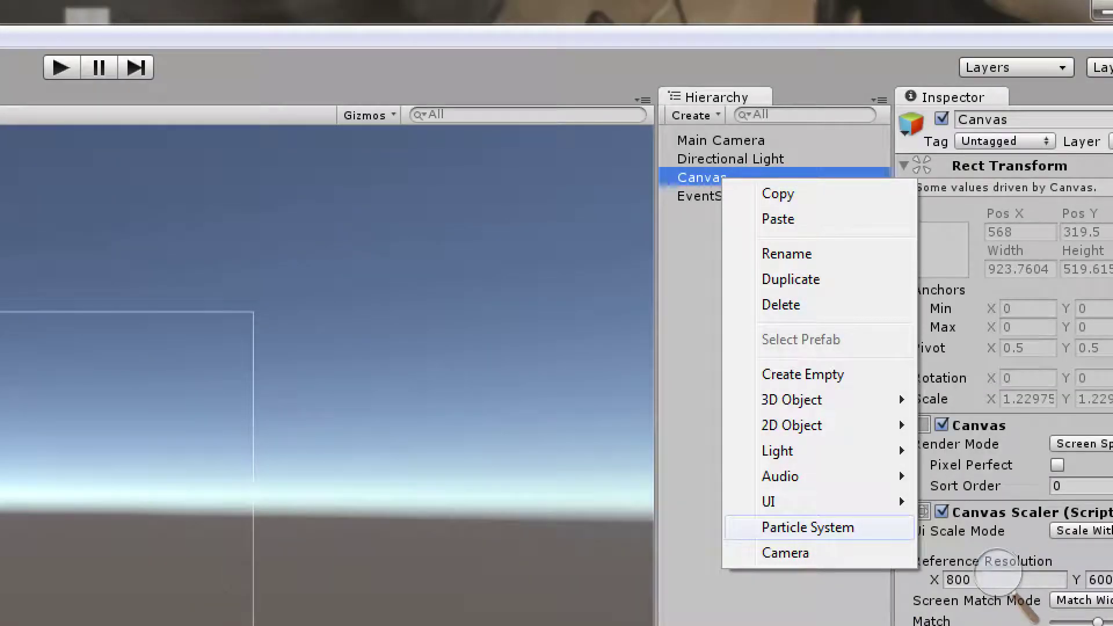
pyautogui.moveTo(812, 501)
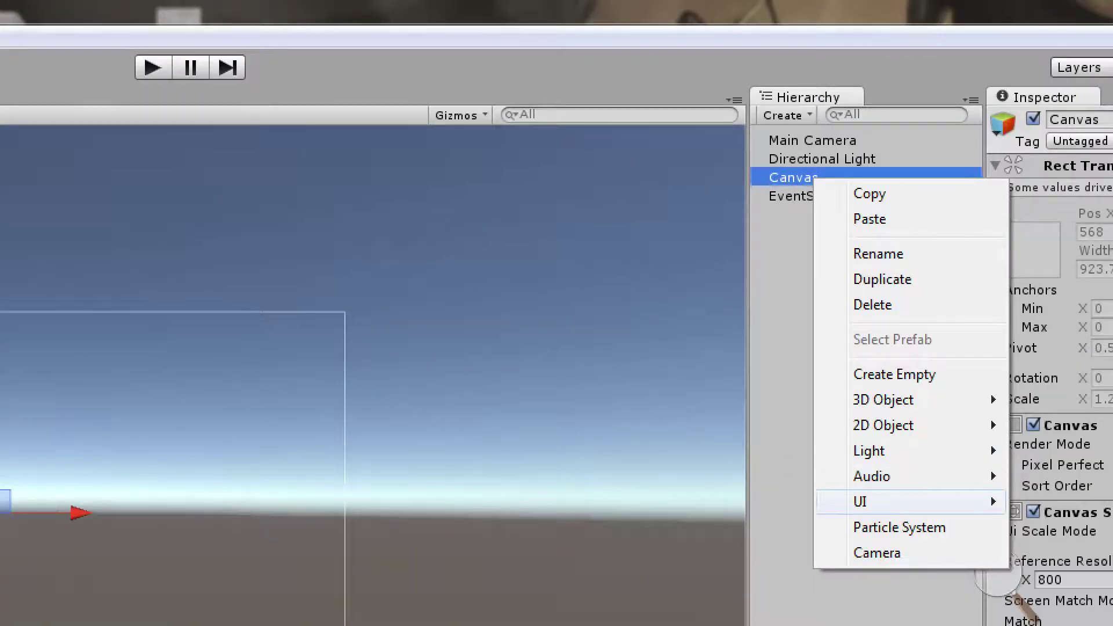
pyautogui.moveTo(870, 502)
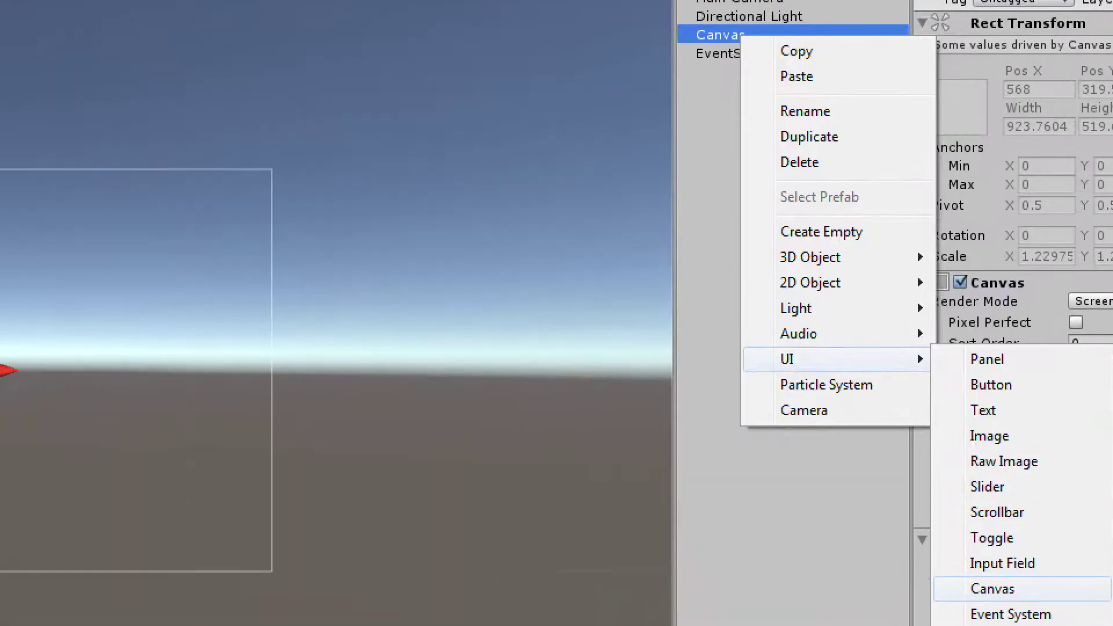
pyautogui.click(957, 472)
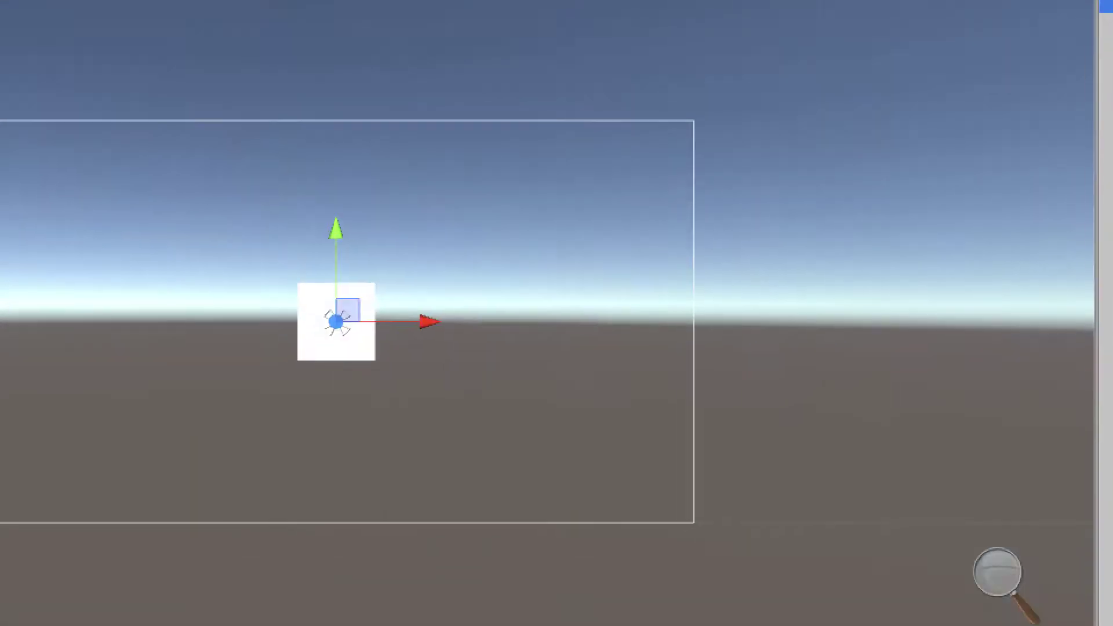
pyautogui.press('t')
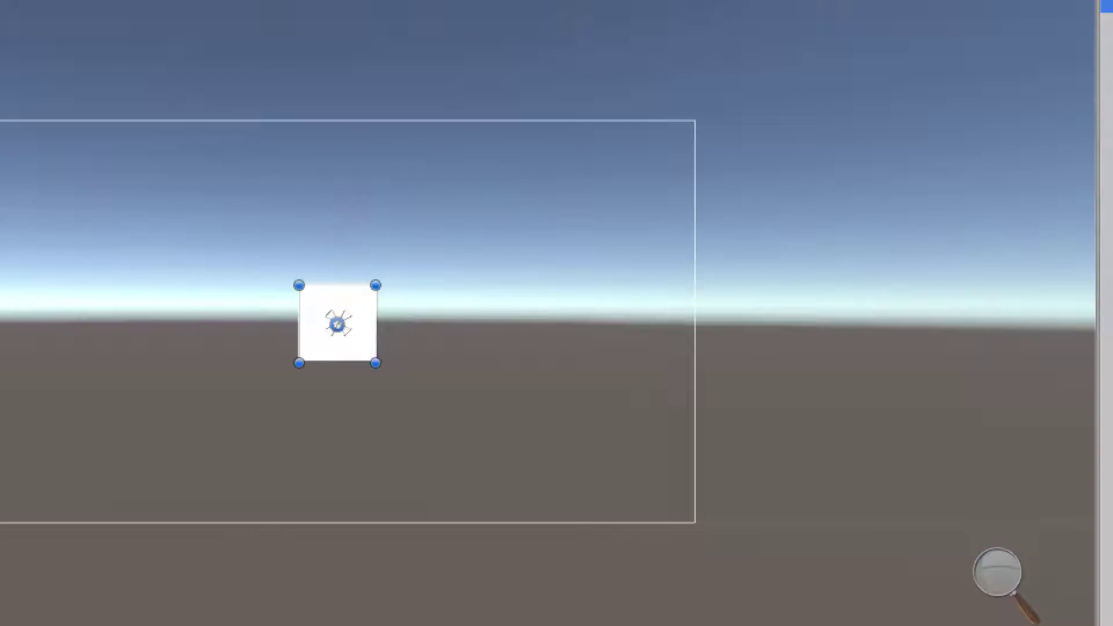
# Try moving the image and manipulating its upper-right corner with the Rect tool, and undo the last change
pyautogui.moveTo(347, 327)
pyautogui.mouseDown()
pyautogui.moveTo(338, 353)
pyautogui.moveTo(347, 326)
pyautogui.mouseUp()
pyautogui.moveTo(376, 286)
pyautogui.mouseDown()
pyautogui.moveTo(422, 260)
pyautogui.moveTo(365, 301)
pyautogui.moveTo(390, 278)
pyautogui.moveTo(400, 293)
pyautogui.moveTo(371, 267)
pyautogui.moveTo(387, 281)
pyautogui.mouseUp()
pyautogui.hotkey('ctrl', 'z')
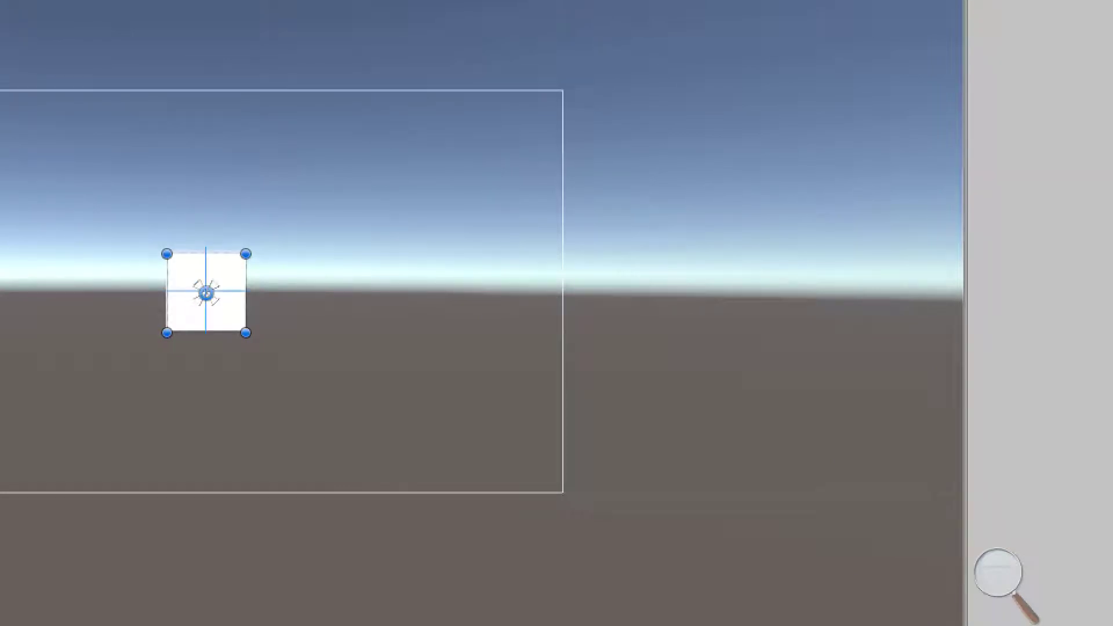
# Try moving the image's pivot towards its upper-left corner and rotating the image about it, and undo the change
pyautogui.moveTo(206, 293); pyautogui.dragTo(182, 267)
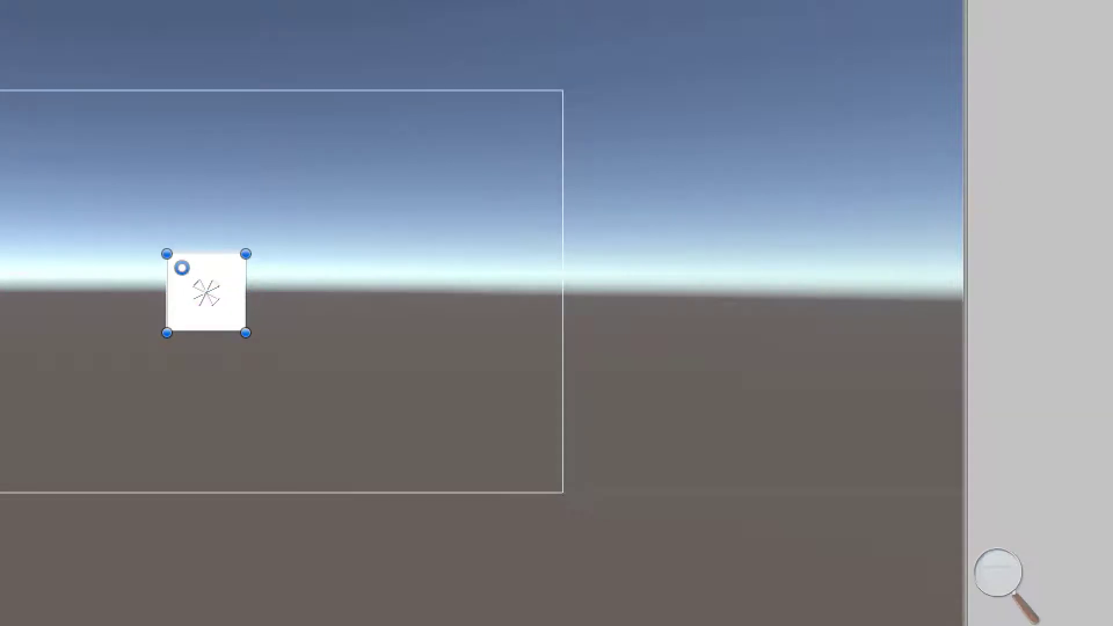
pyautogui.moveTo(253, 247); pyautogui.dragTo(218, 300)
pyautogui.hotkey('ctrl', 'z')
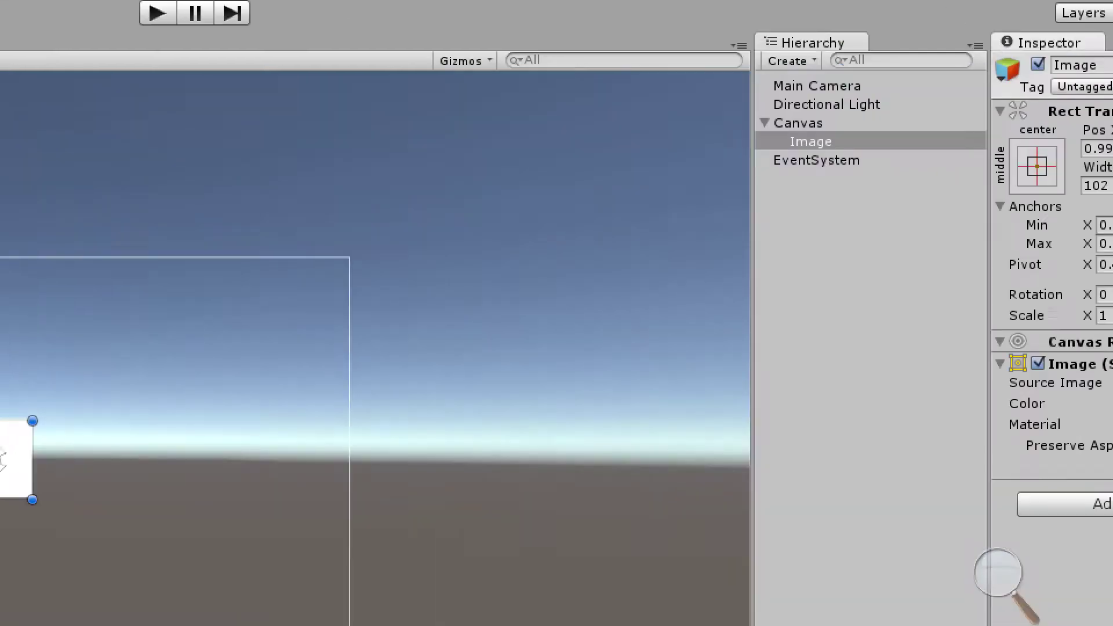
# Move the Image out of the Canvas in the object hierarchy and nest it back under the Canvas
pyautogui.moveTo(811, 141); pyautogui.dragTo(811, 115)
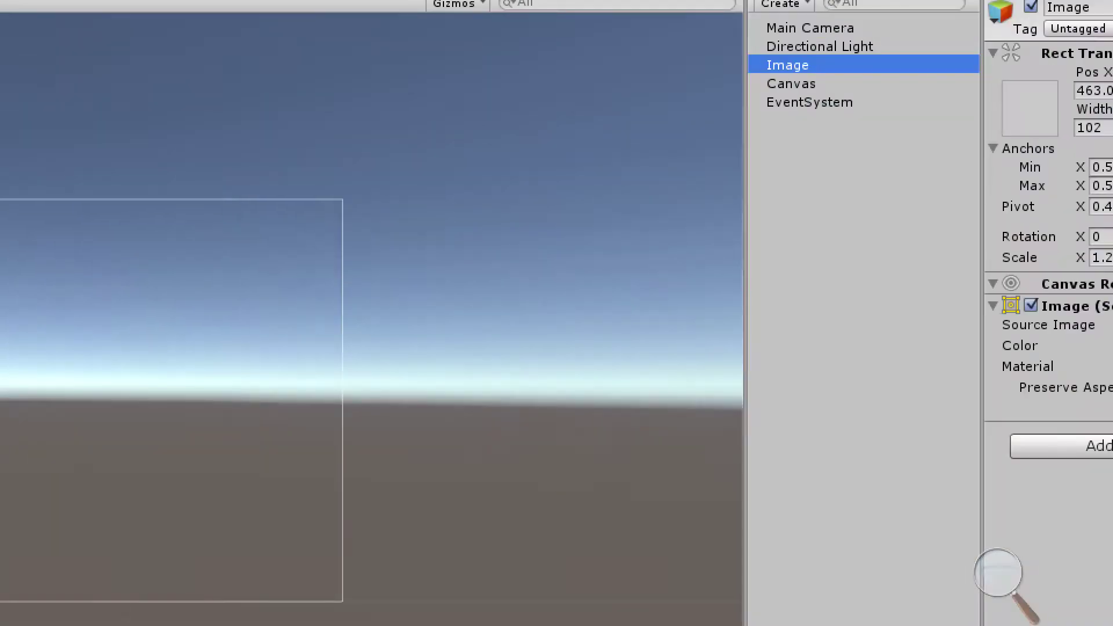
pyautogui.moveTo(779, 64); pyautogui.dragTo(780, 81)
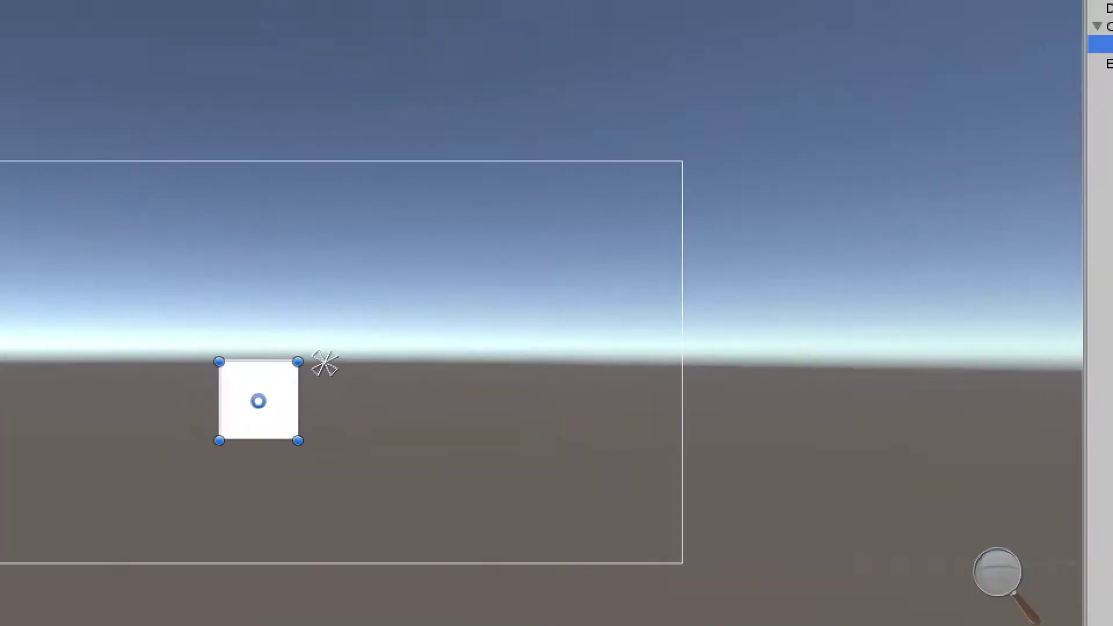
# Enlarge the image to about 273 by 261 and position it at the centre of the Canvas
pyautogui.moveTo(258, 400); pyautogui.dragTo(261, 334)
pyautogui.moveTo(300, 373); pyautogui.dragTo(431, 497)
pyautogui.moveTo(361, 418); pyautogui.dragTo(358, 387)
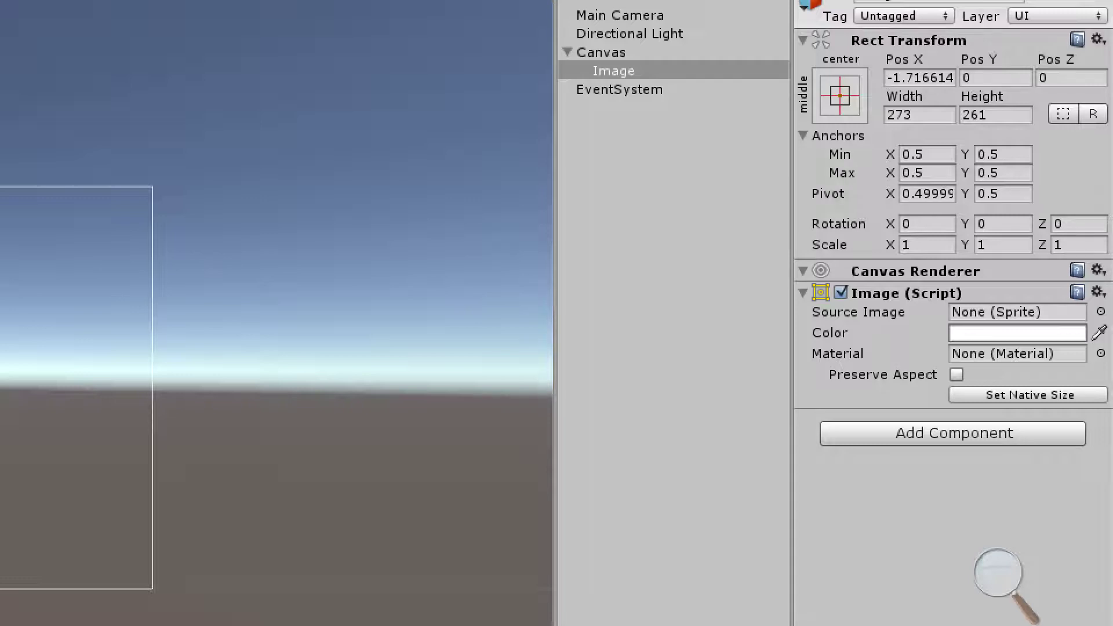
# Assign the img1 sprite as the image's source image
pyautogui.click(1100, 312)
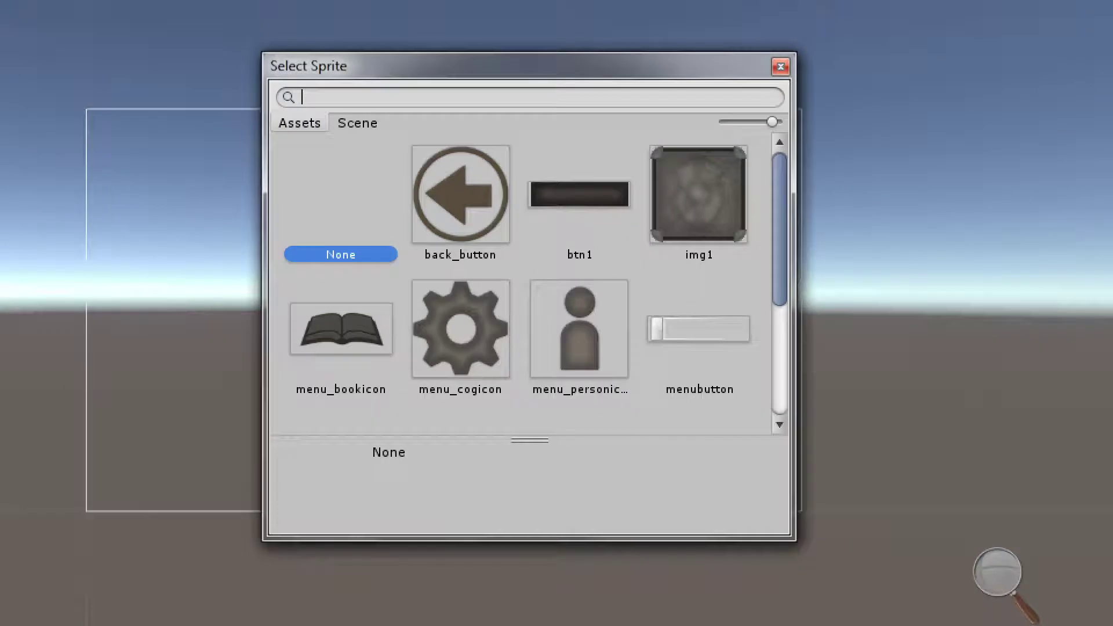
pyautogui.scroll(-1, 520, 283)
pyautogui.scroll(1, 521, 282)
pyautogui.click(698, 194)
pyautogui.press('Return')
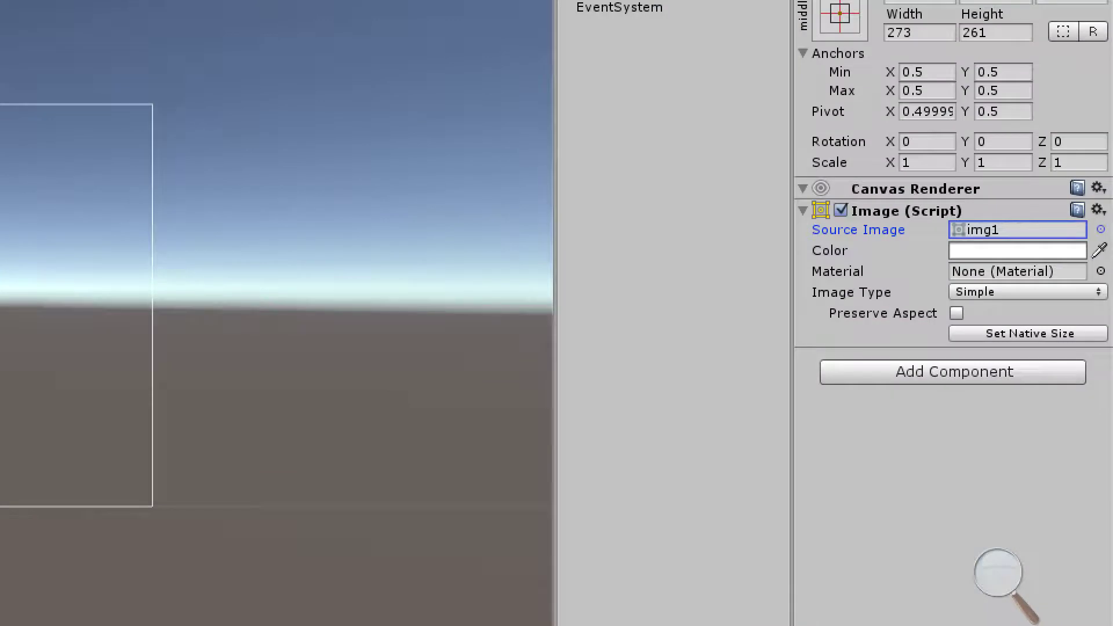
# Try a different tint for the image in the colour picker and dismiss the picker
pyautogui.click(1017, 251)
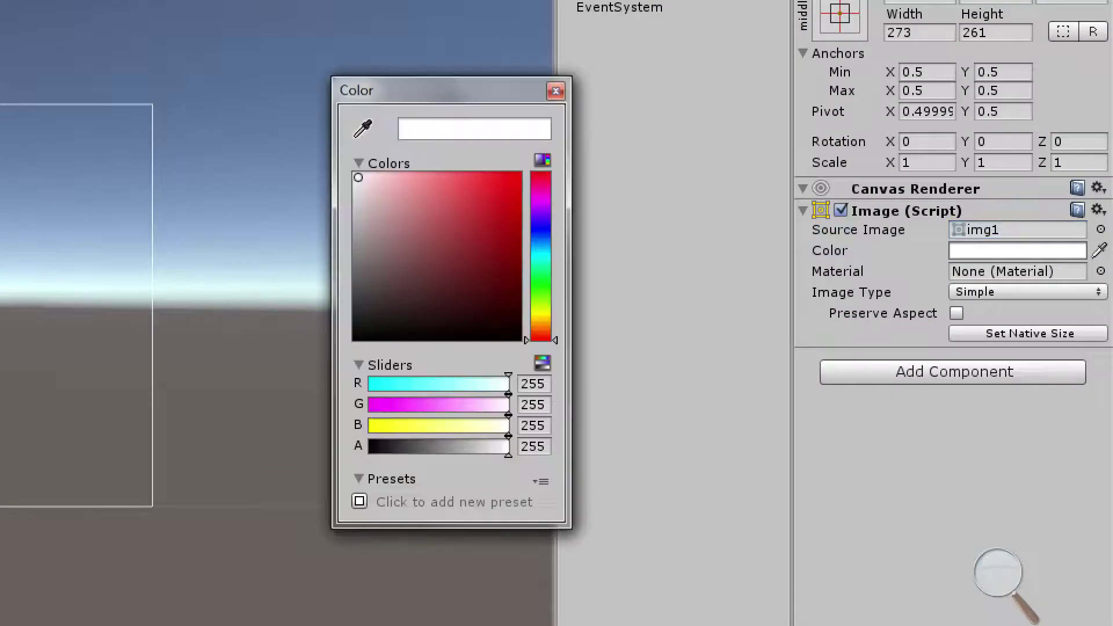
pyautogui.moveTo(359, 178); pyautogui.dragTo(450, 237)
pyautogui.moveTo(771, 198); pyautogui.dragTo(674, 134)
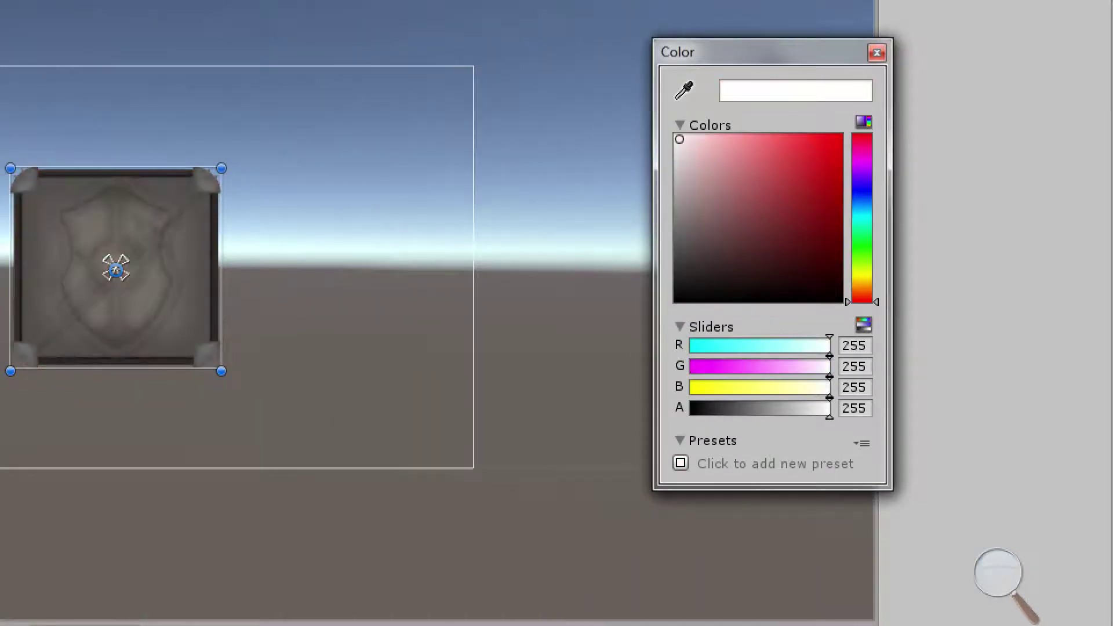
pyautogui.press('Escape')
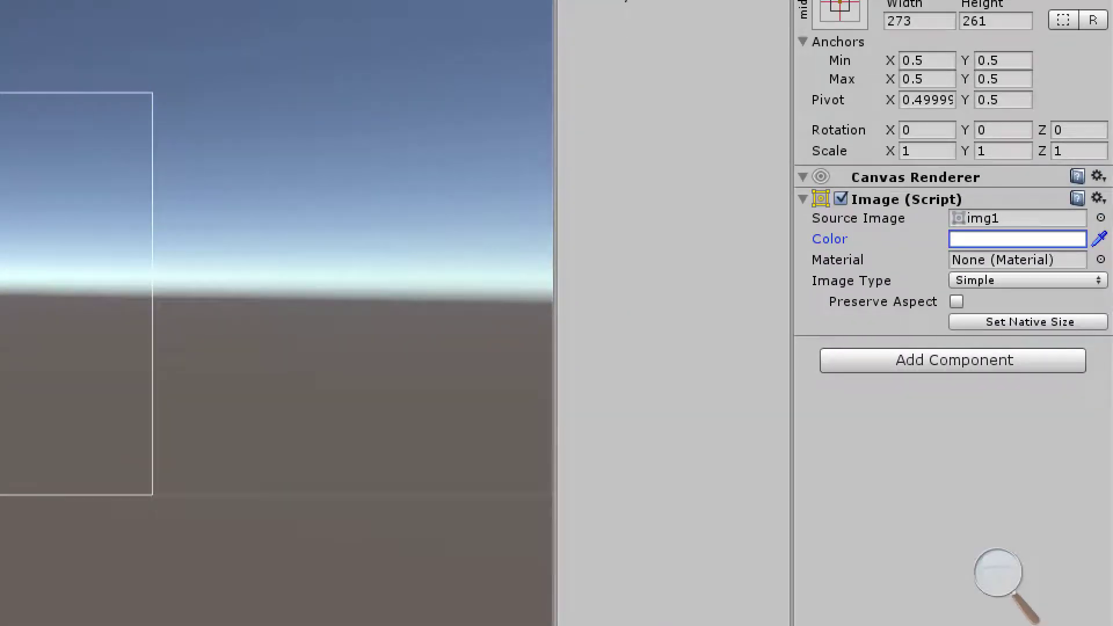
# Enable Preserve Aspect on the image
pyautogui.click(956, 302)
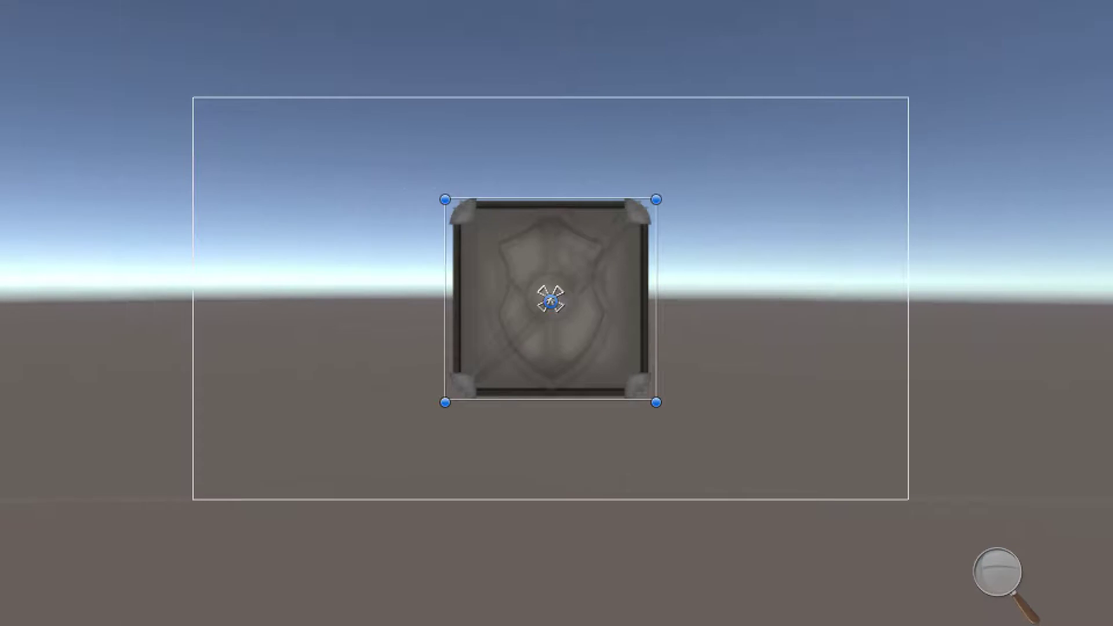
# Stretch the image across the whole Canvas, about 924 by 521, and toggle Preserve Aspect off and on to compare the proportions
pyautogui.moveTo(551, 261); pyautogui.dragTo(298, 159)
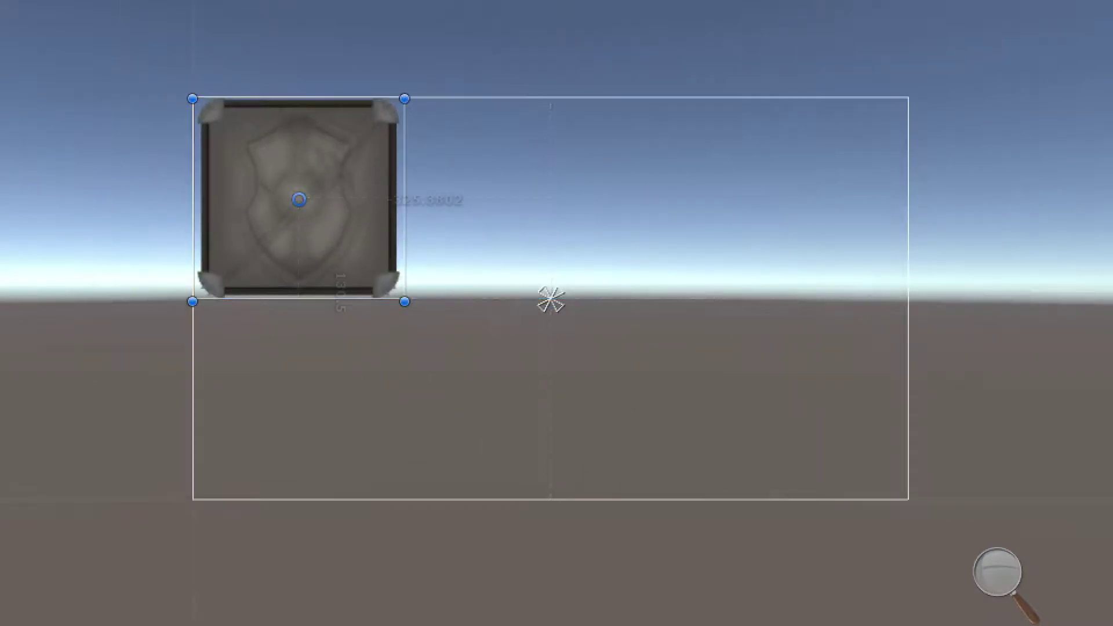
pyautogui.moveTo(404, 302); pyautogui.dragTo(908, 502)
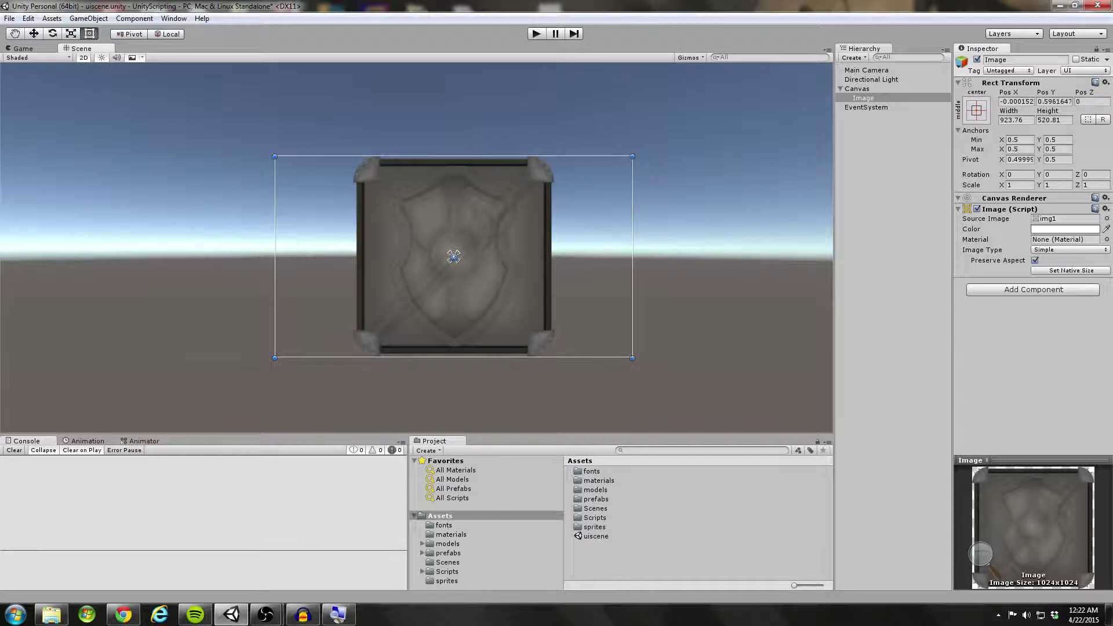
pyautogui.click(1035, 260)
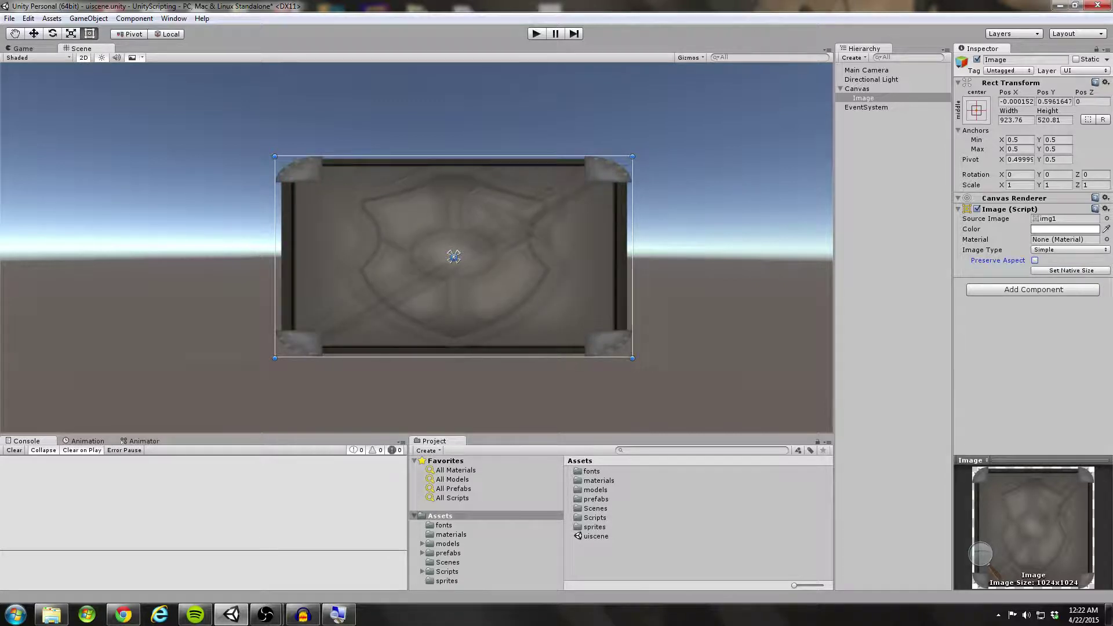
pyautogui.click(1035, 260)
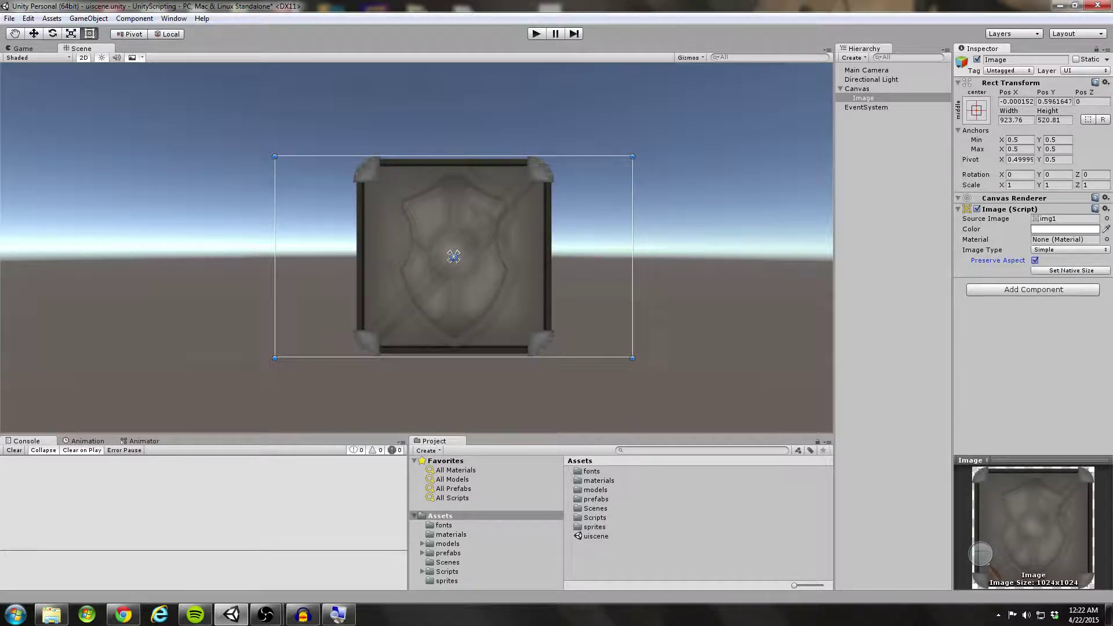
pyautogui.click(1035, 261)
pyautogui.click(1035, 260)
# Shrink the image to about 281 by 271 and centre it on the Canvas
pyautogui.press('super+plus')
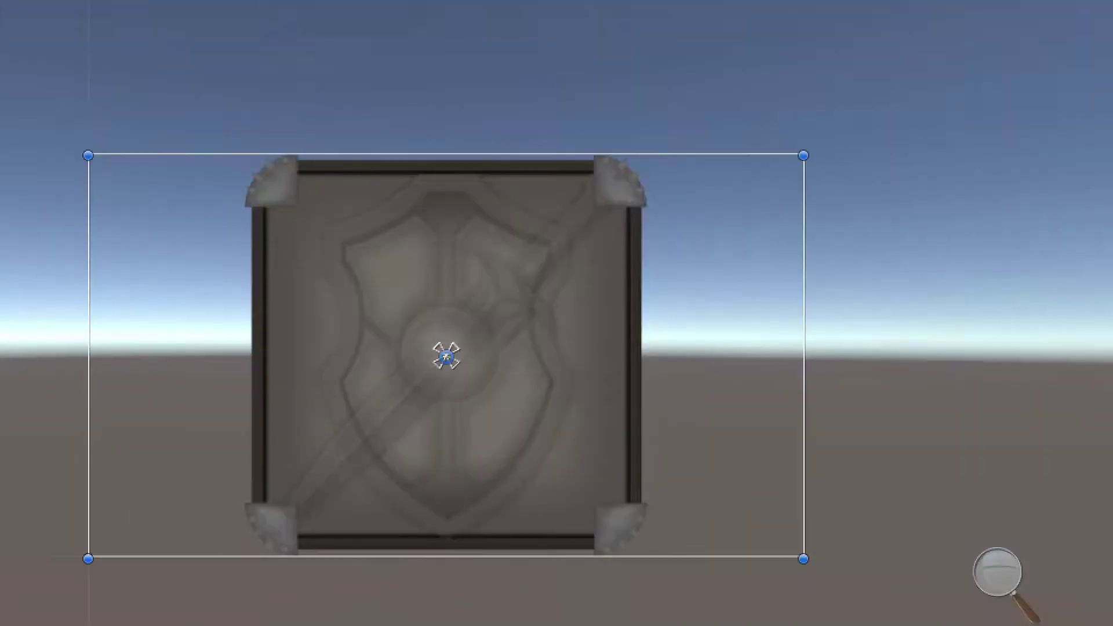
pyautogui.moveTo(88, 156); pyautogui.dragTo(587, 348)
pyautogui.moveTo(696, 453); pyautogui.dragTo(446, 358)
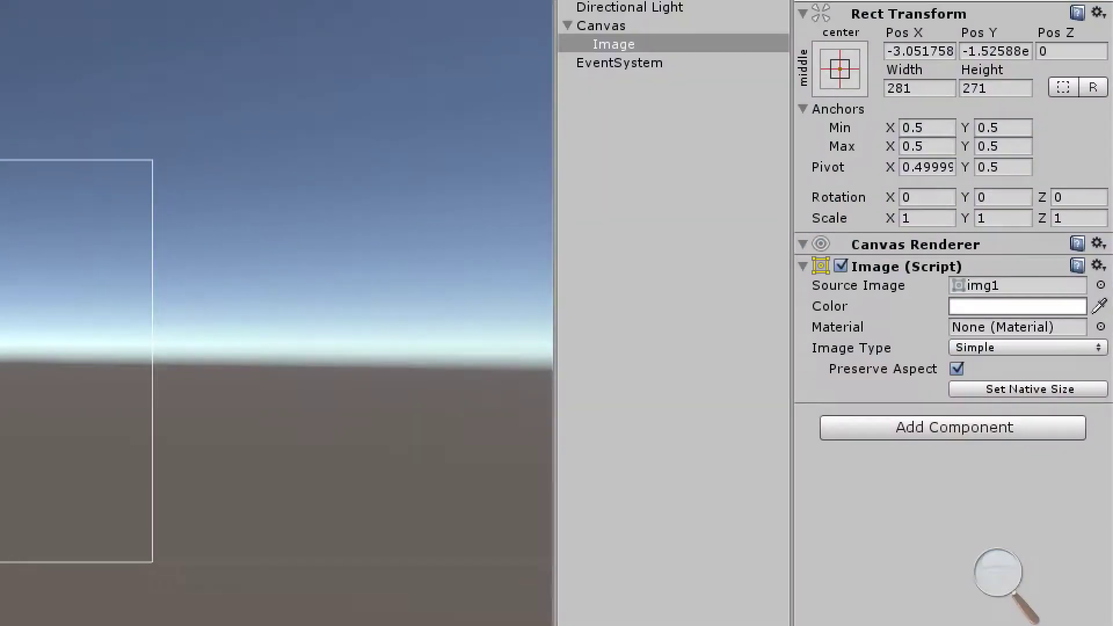
# Clear the image's source sprite by setting it to None
pyautogui.click(1101, 286)
pyautogui.click(324, 292)
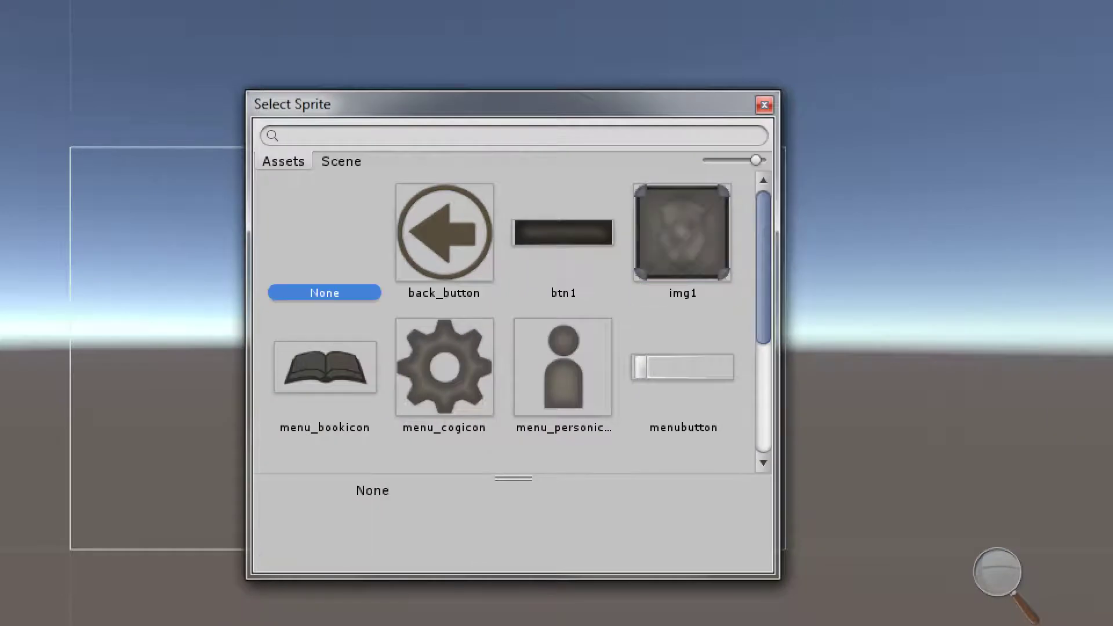
pyautogui.press('Return')
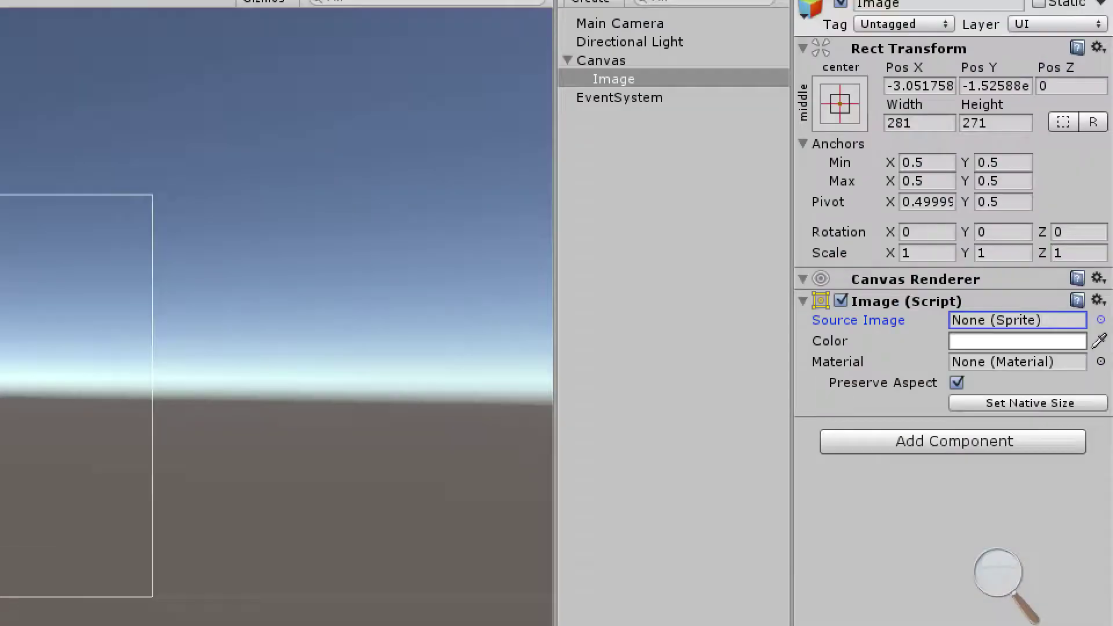
# Tint the image dark grey with RGB 90, 90, 90 and lower its alpha to make it semi-transparent
pyautogui.click(1017, 341)
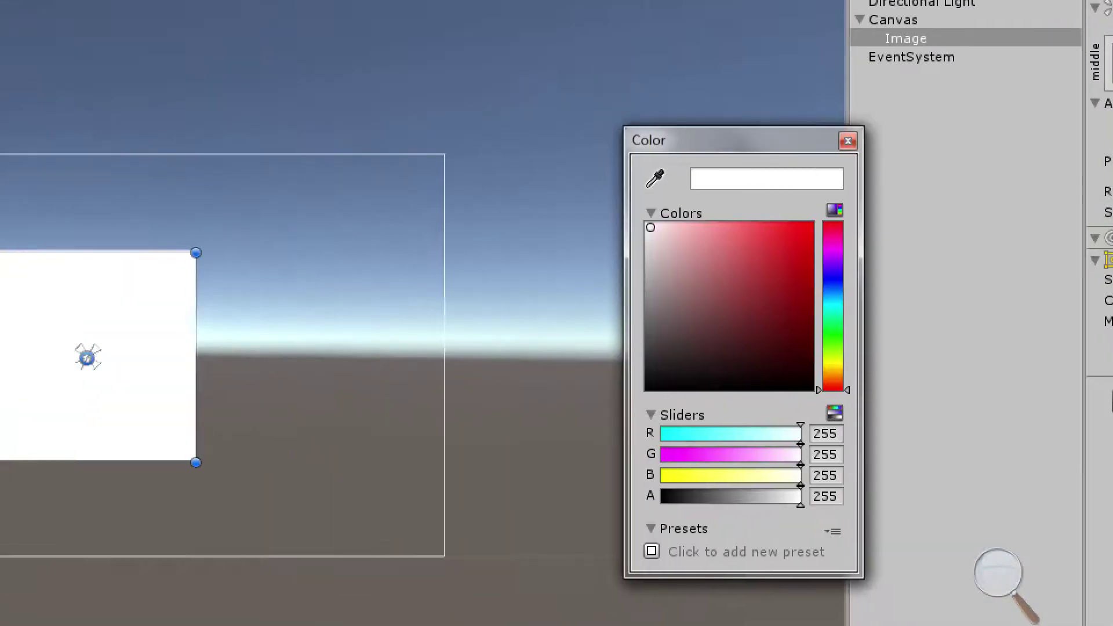
pyautogui.click(359, 380)
pyautogui.moveTo(652, 340); pyautogui.dragTo(651, 330)
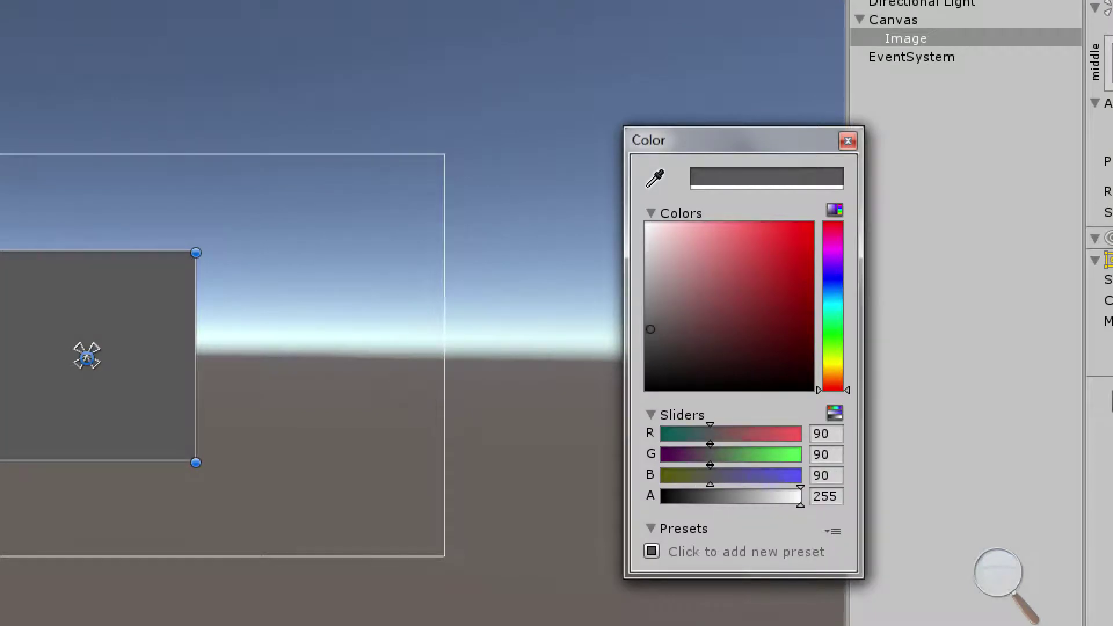
pyautogui.moveTo(801, 496); pyautogui.dragTo(764, 496)
pyautogui.click(848, 141)
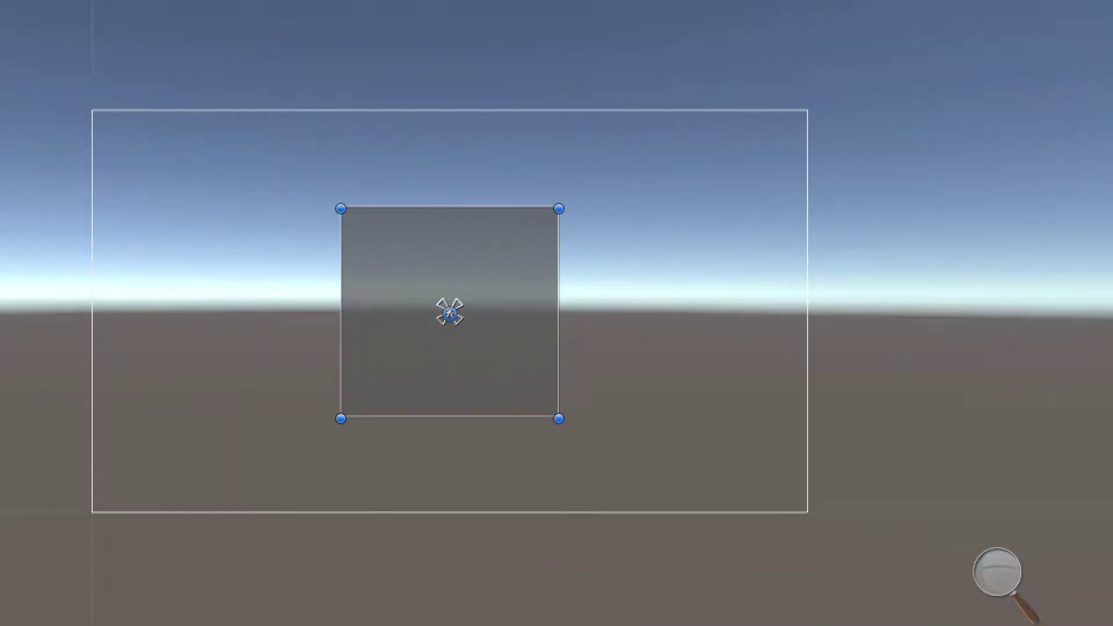
# Widen the image to about 439 by 297 and recentre it on the Canvas
pyautogui.moveTo(559, 419); pyautogui.dragTo(680, 439)
pyautogui.moveTo(511, 323); pyautogui.dragTo(450, 313)
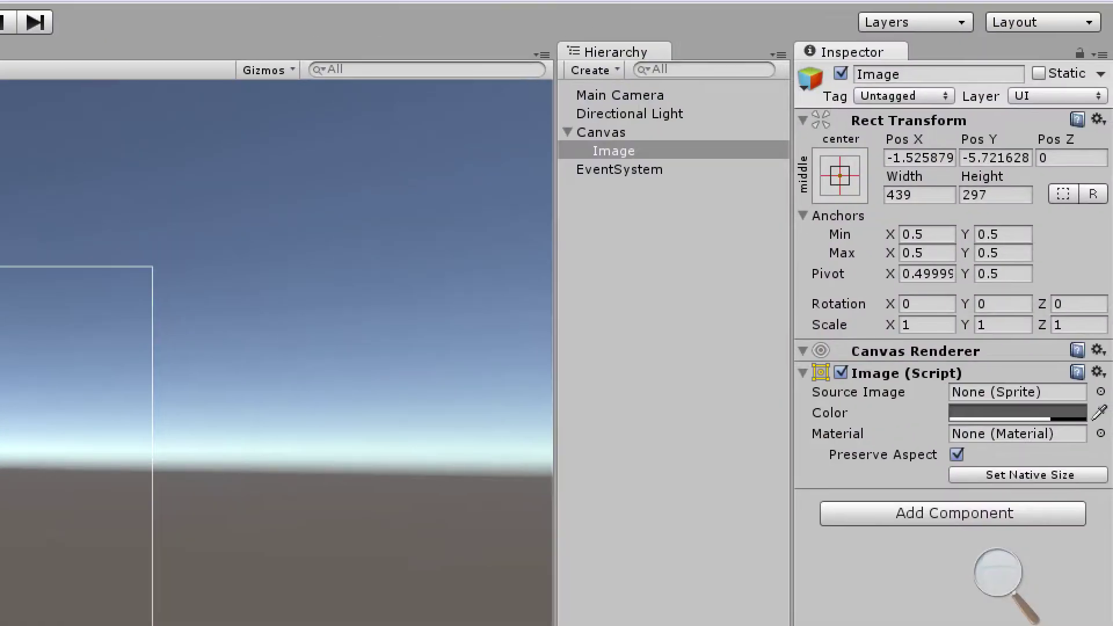
# Add a UI Text element as a child of the Image
pyautogui.rightClick(635, 151)
pyautogui.moveTo(725, 472)
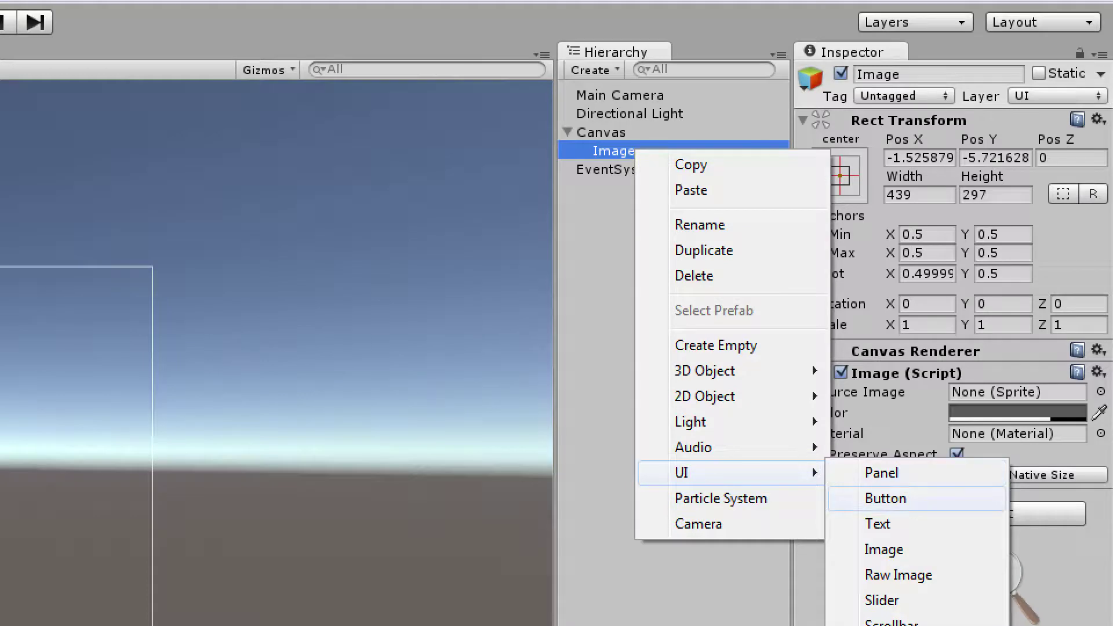
pyautogui.click(877, 524)
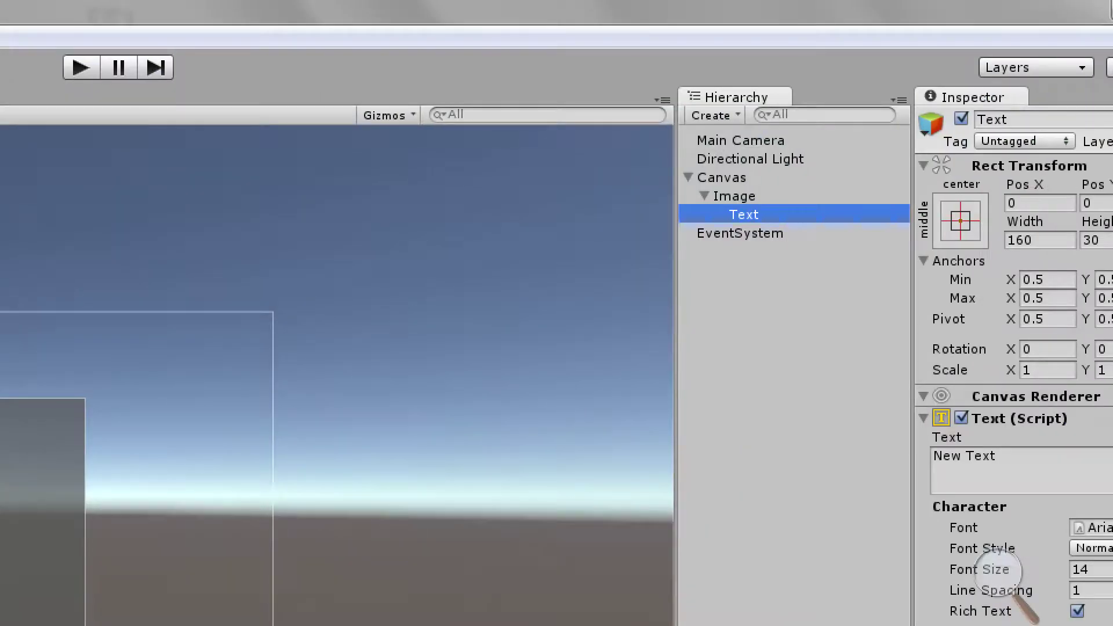
pyautogui.click(1084, 40)
pyautogui.moveTo(506, 366)
pyautogui.mouseDown()
pyautogui.moveTo(532, 348)
pyautogui.moveTo(424, 260)
pyautogui.moveTo(318, 366)
pyautogui.moveTo(553, 448)
pyautogui.moveTo(575, 313)
pyautogui.moveTo(393, 337)
pyautogui.moveTo(439, 366)
pyautogui.moveTo(508, 365)
pyautogui.moveTo(434, 365)
pyautogui.moveTo(429, 345)
pyautogui.moveTo(520, 365)
pyautogui.moveTo(503, 367)
pyautogui.mouseUp()
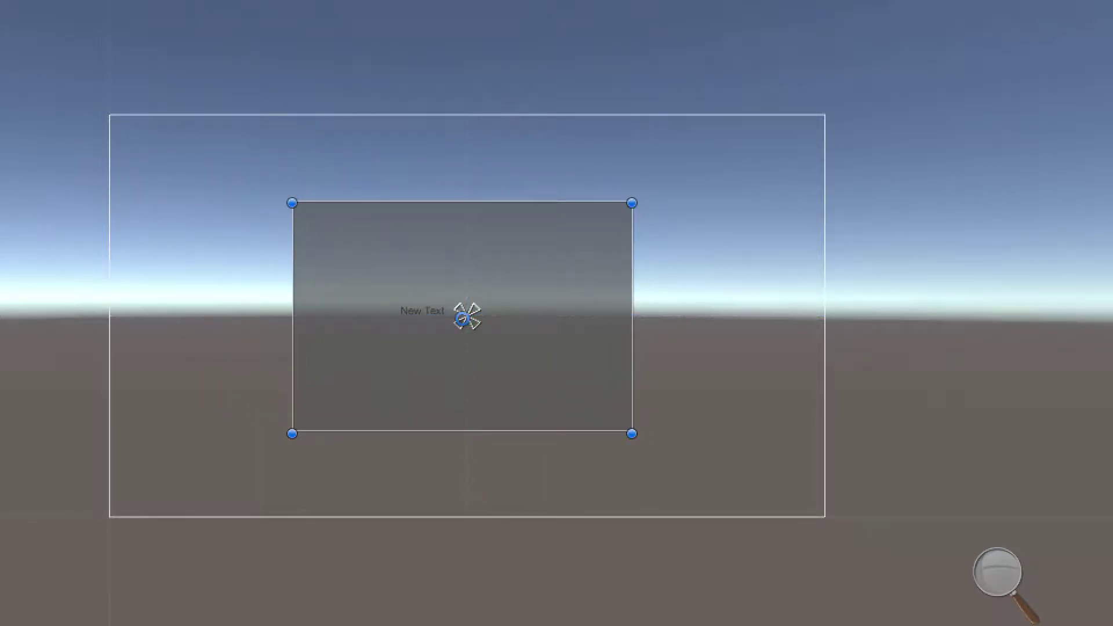
# Enlarge the text's rectangle to about 414 by 215 so that it covers most of the image's upper area
pyautogui.click(422, 311)
pyautogui.moveTo(400, 308); pyautogui.dragTo(304, 213)
pyautogui.moveTo(525, 331); pyautogui.dragTo(608, 406)
pyautogui.click(603, 406)
pyautogui.click(469, 296)
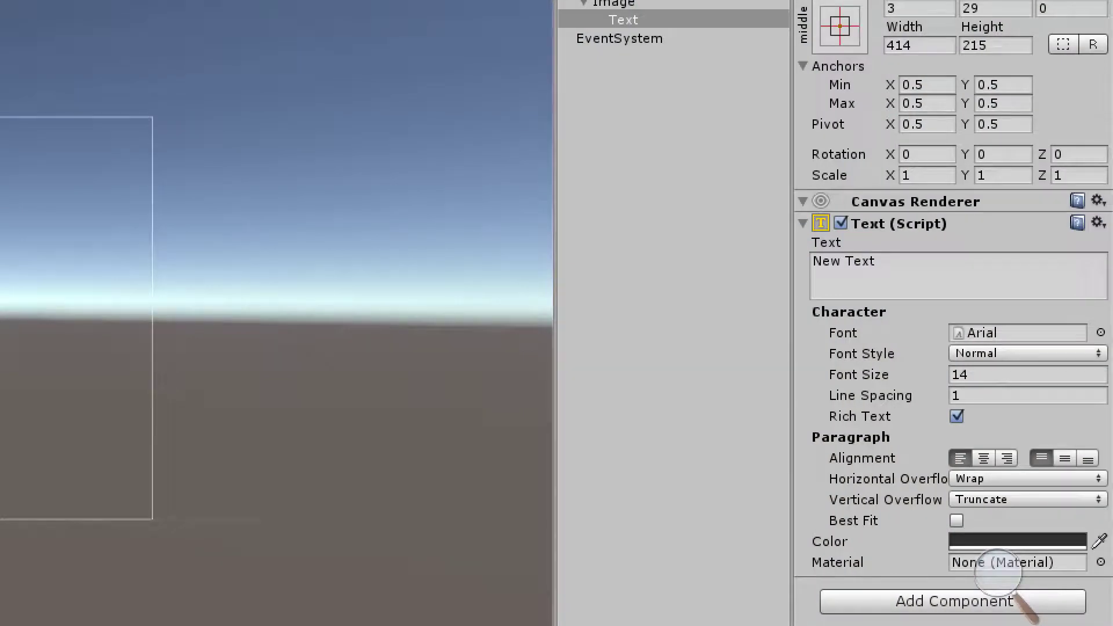
# Replace the text's content with "Welcome to the Renaissance Coders Channel."
pyautogui.click(875, 261)
pyautogui.hotkey('ctrl', 'a')
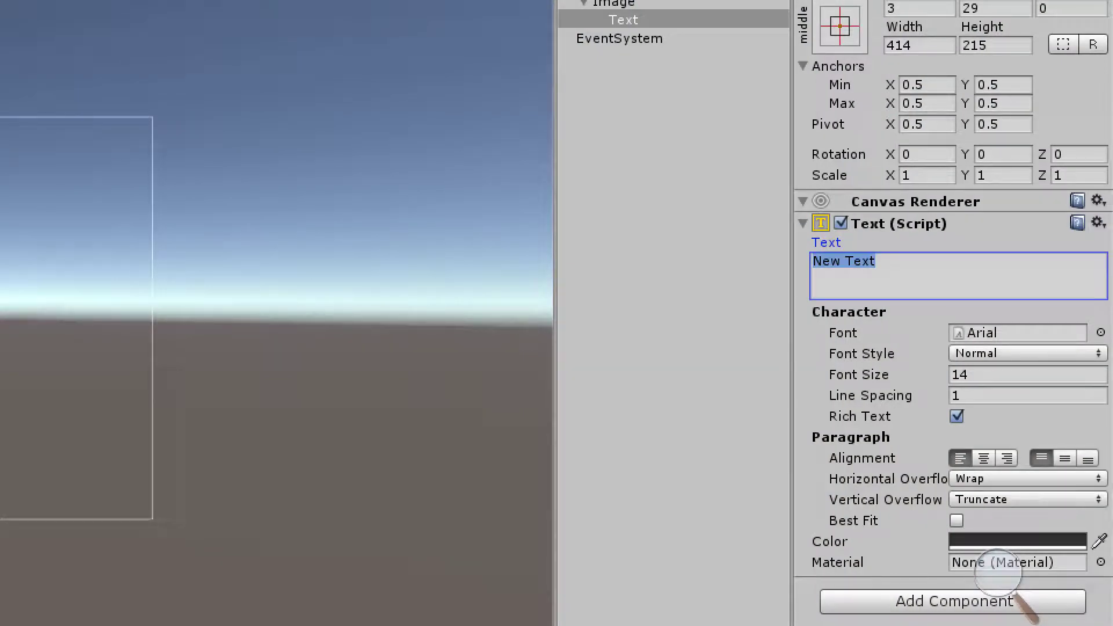
pyautogui.write('Wel')
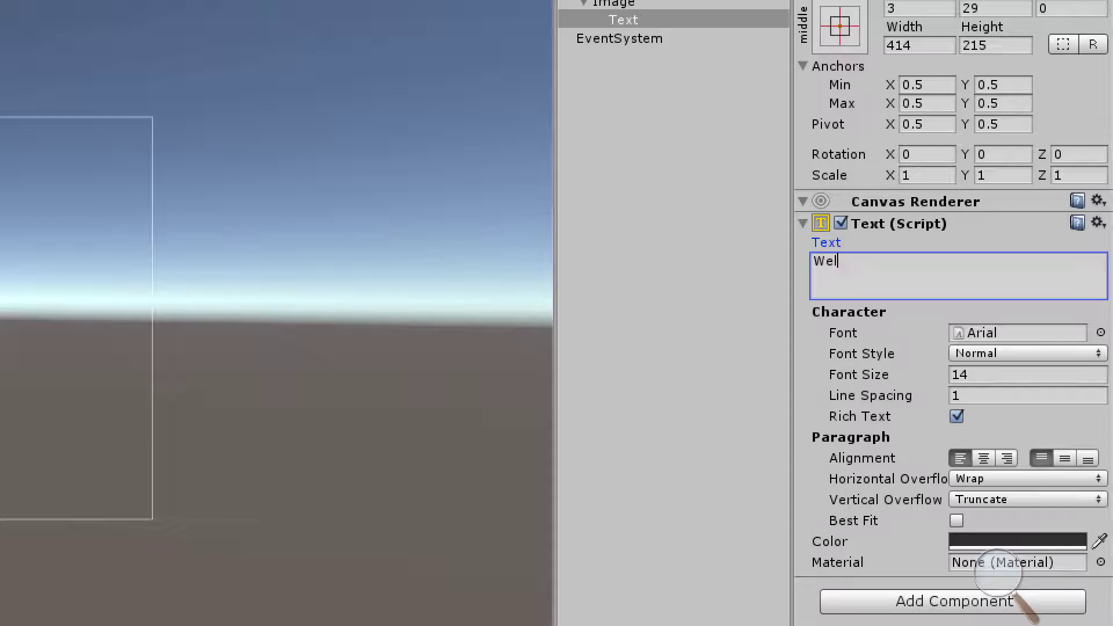
pyautogui.write('come to the Renaissance Coders Chan')
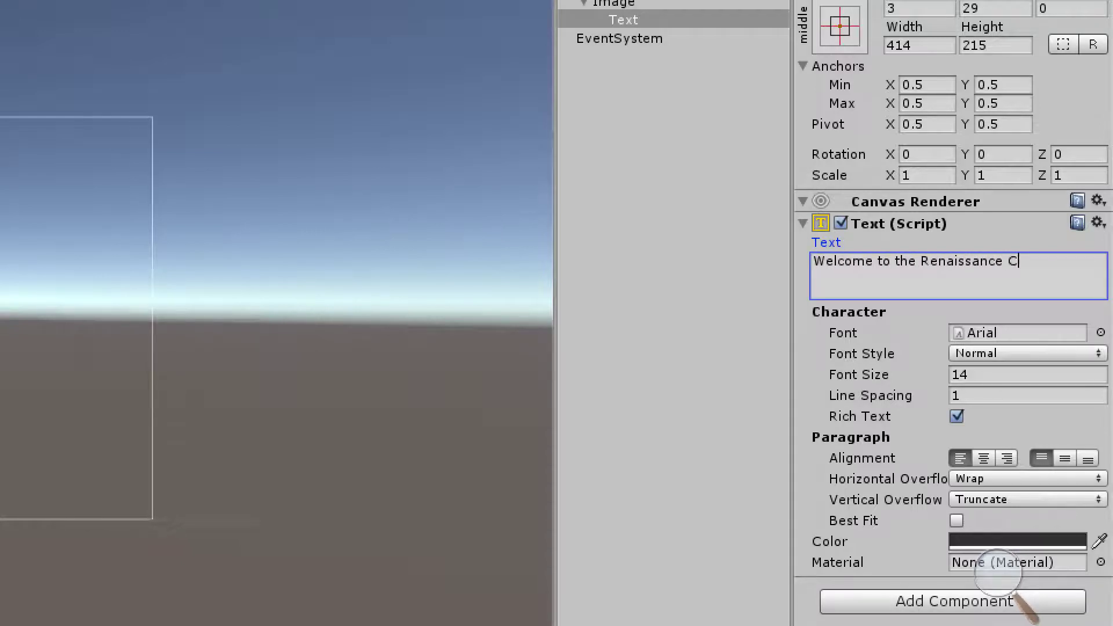
pyautogui.write('ne')
pyautogui.press('BackSpace')
pyautogui.write('l')
pyautogui.press('BackSpace')
pyautogui.press('BackSpace')
pyautogui.write('nel.')
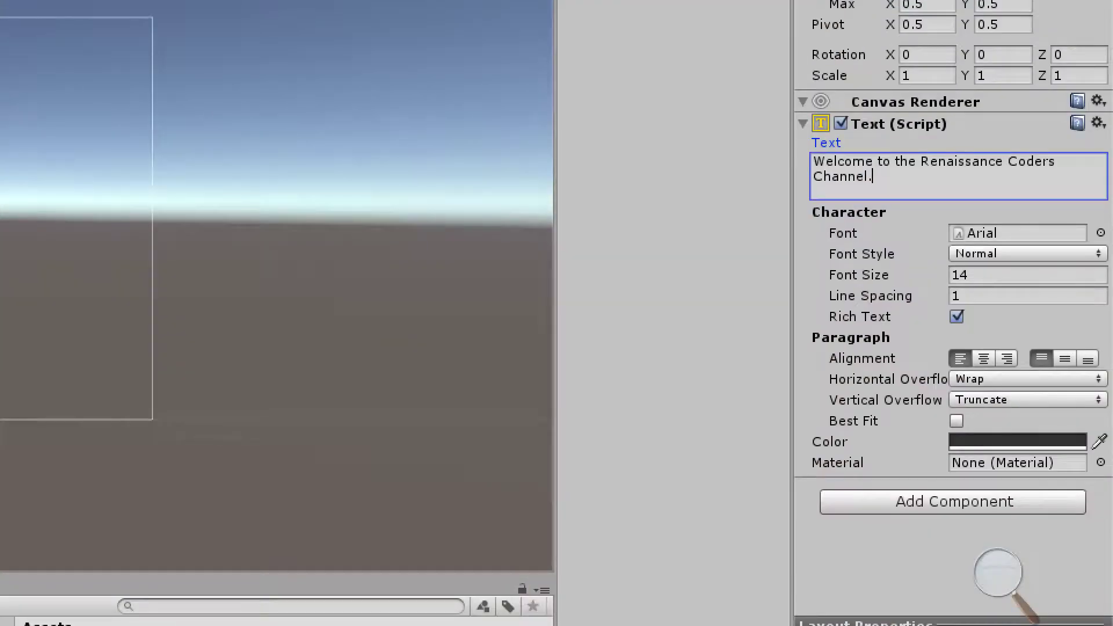
# Colour the text bright yellow and assign the CODE BOLD font to it
pyautogui.click(1017, 442)
pyautogui.click(540, 229)
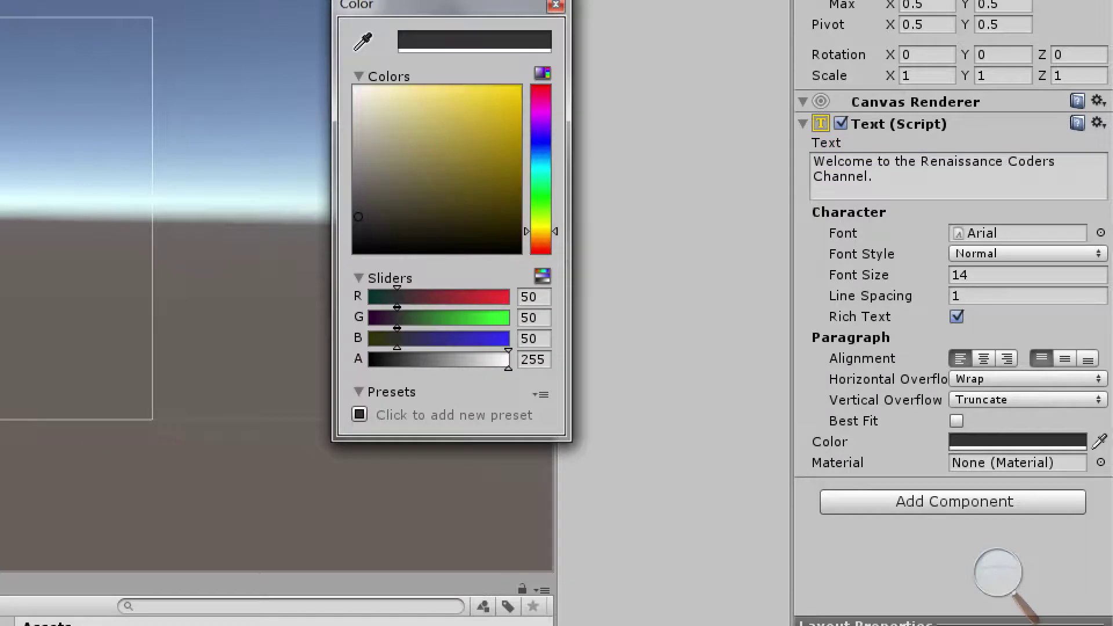
pyautogui.moveTo(463, 151); pyautogui.dragTo(520, 85)
pyautogui.click(555, 5)
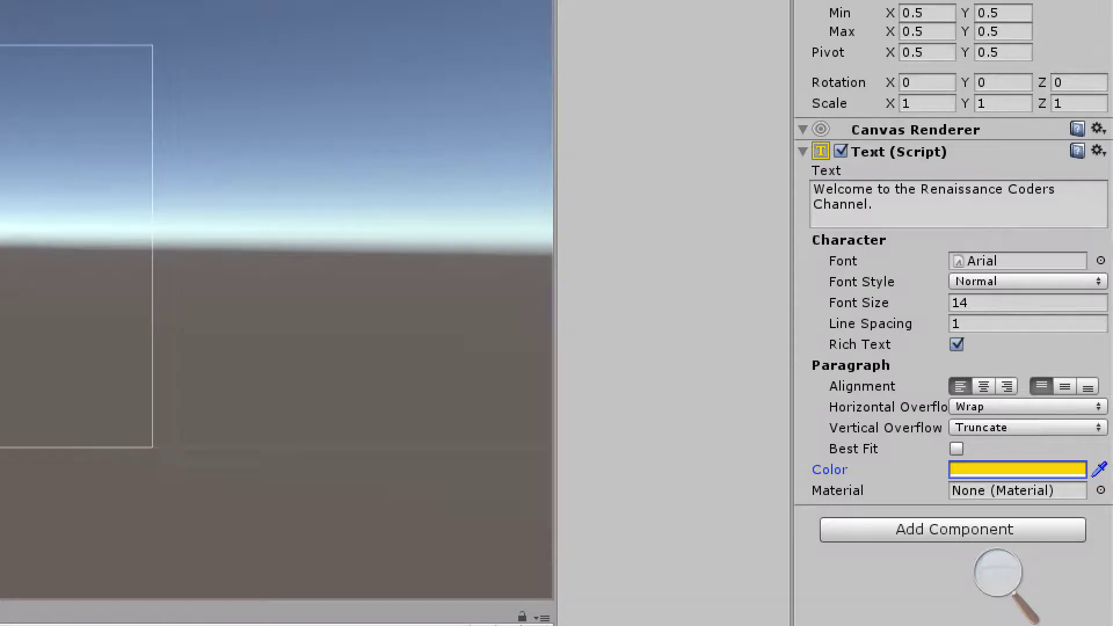
pyautogui.click(1099, 261)
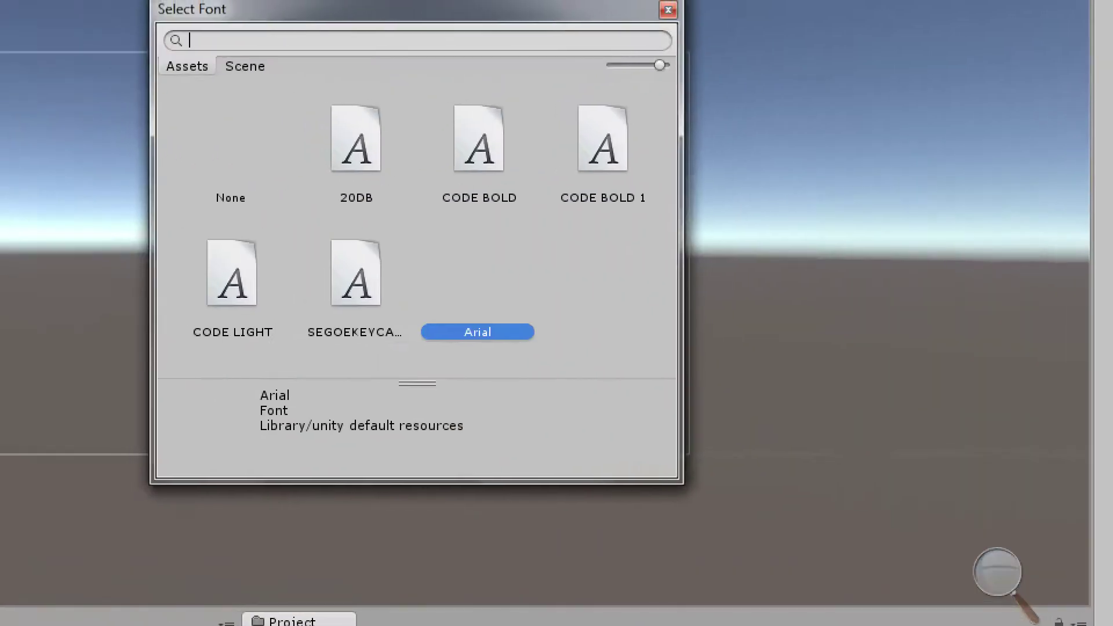
pyautogui.doubleClick(480, 139)
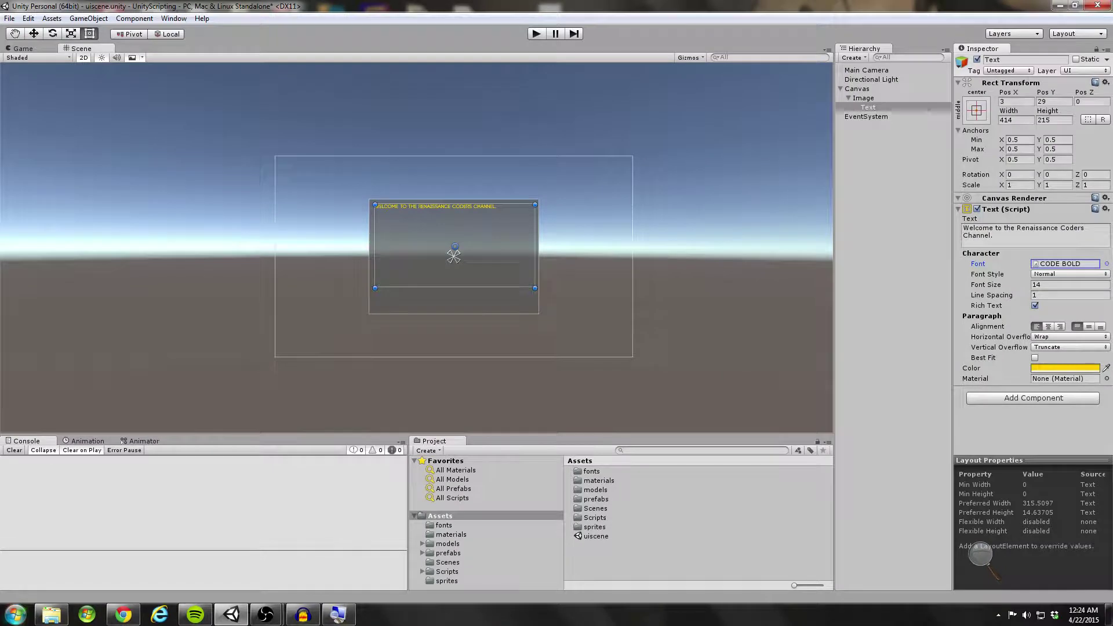
# Browse the fonts installed in the Windows Fonts folder and review the project fonts available for the text
pyautogui.click(15, 614)
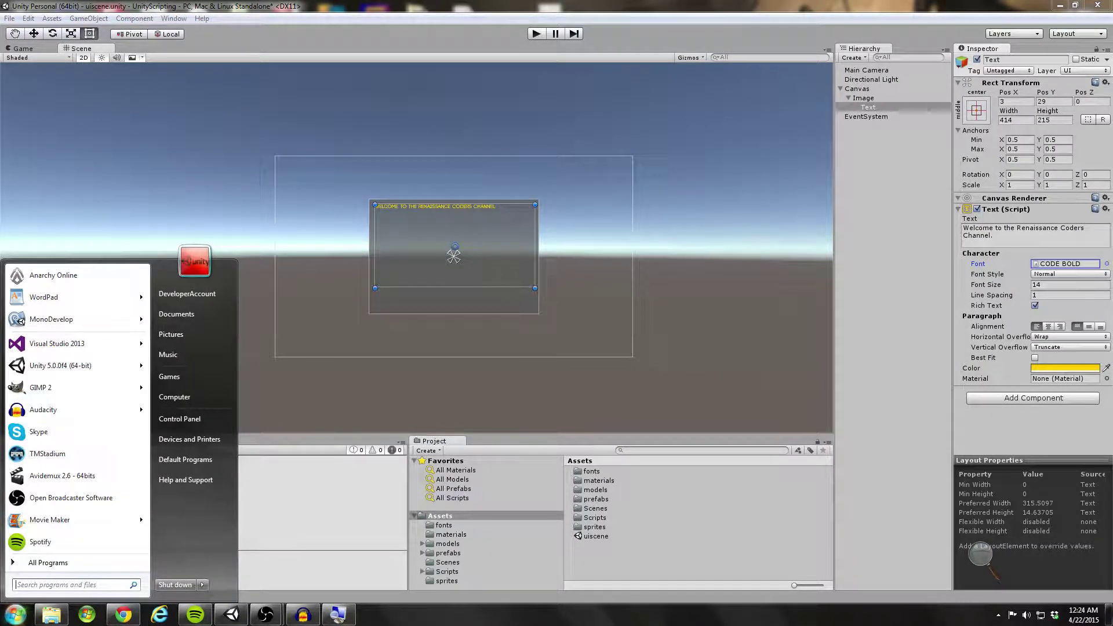
pyautogui.write('fonts')
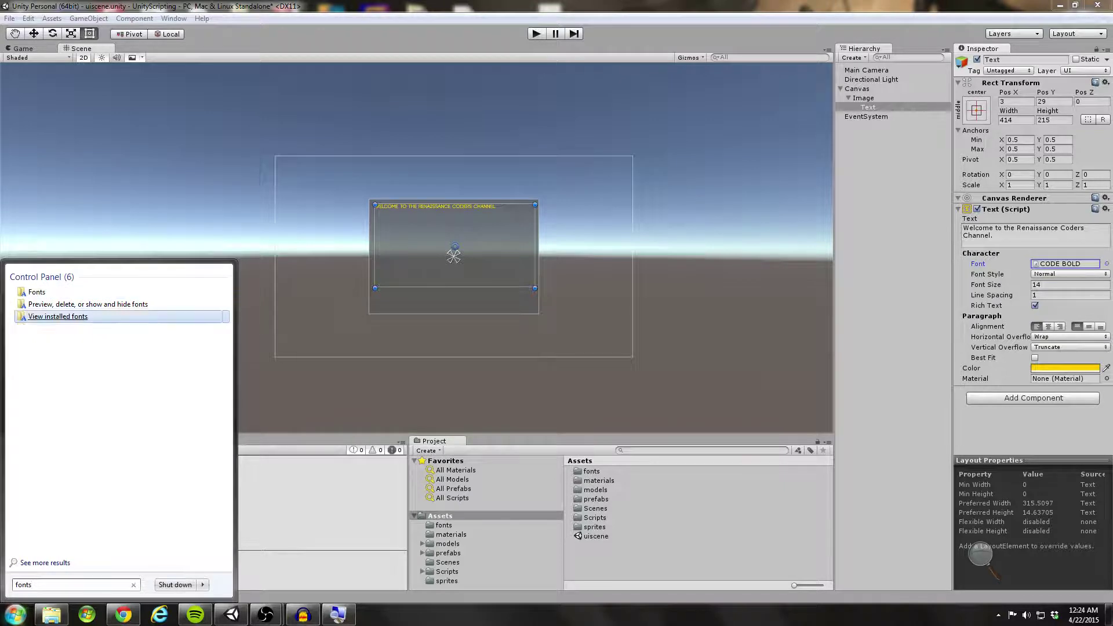
pyautogui.click(36, 292)
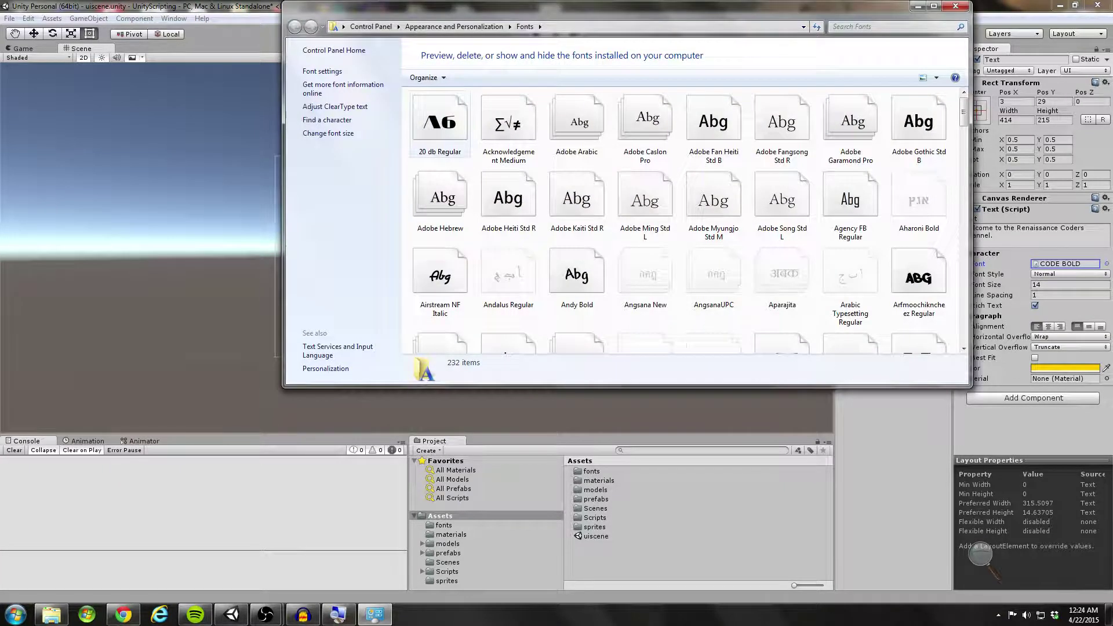
pyautogui.scroll(-1, 852, 223)
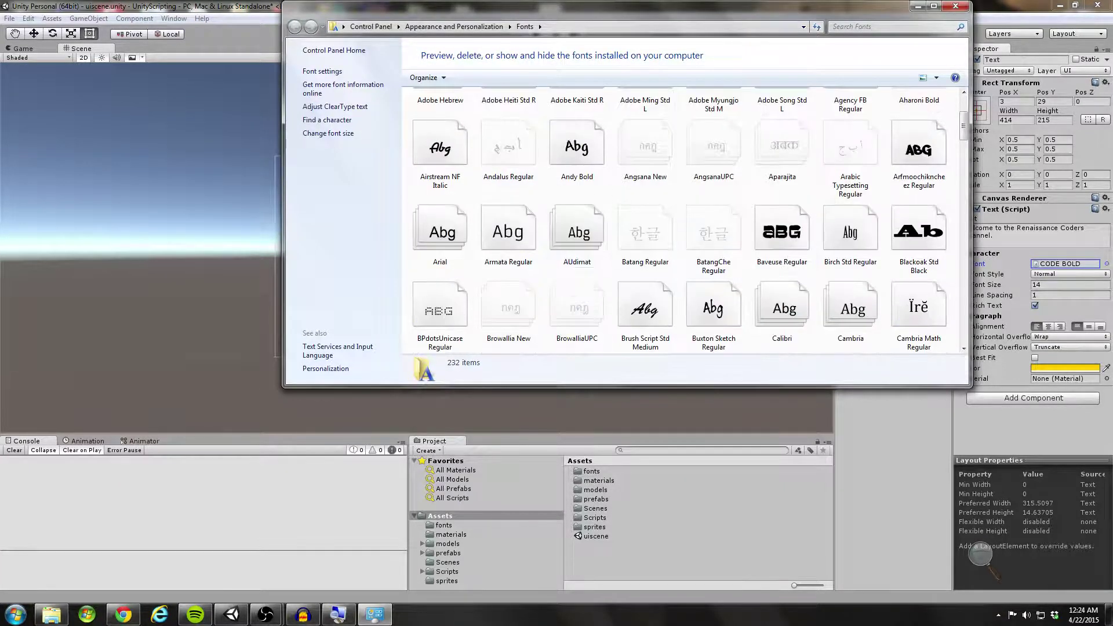
pyautogui.moveTo(593, 253); pyautogui.dragTo(582, 169)
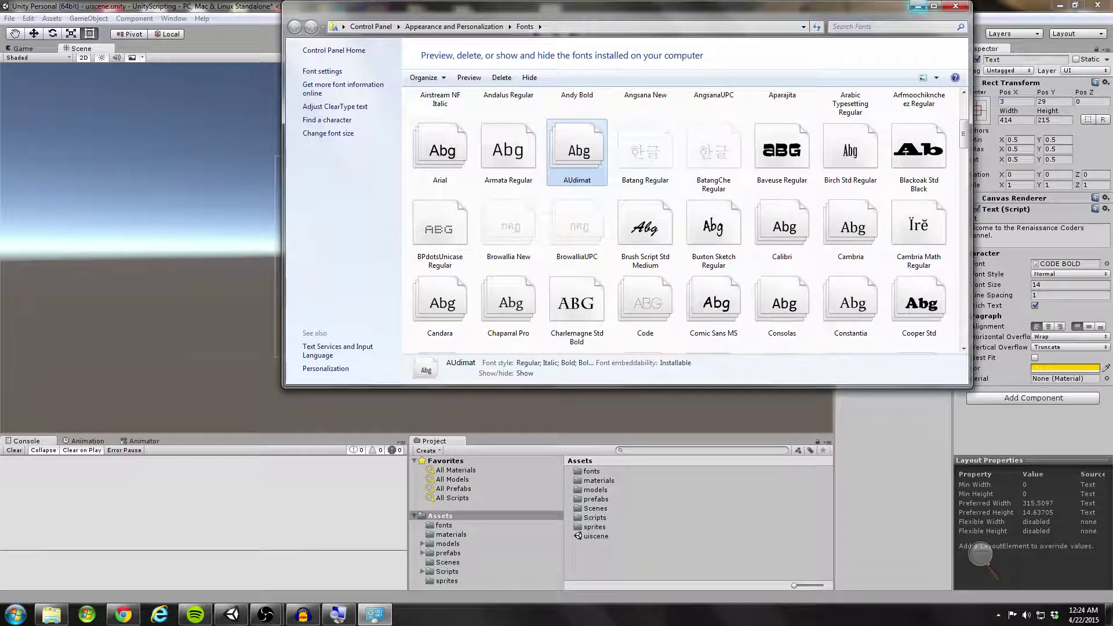
pyautogui.click(955, 5)
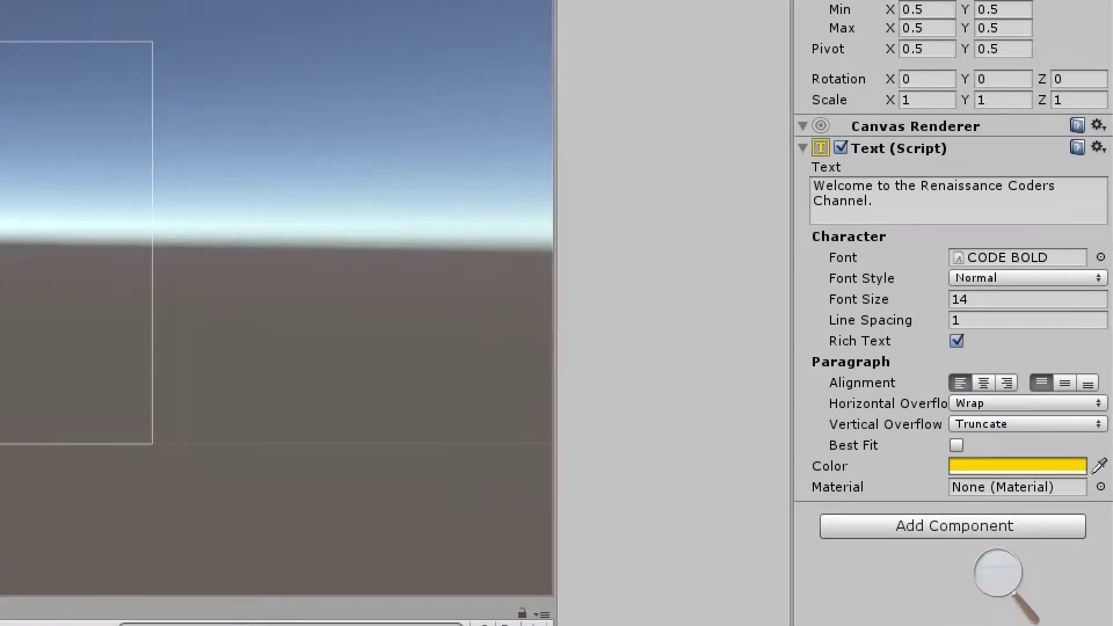
pyautogui.click(1101, 257)
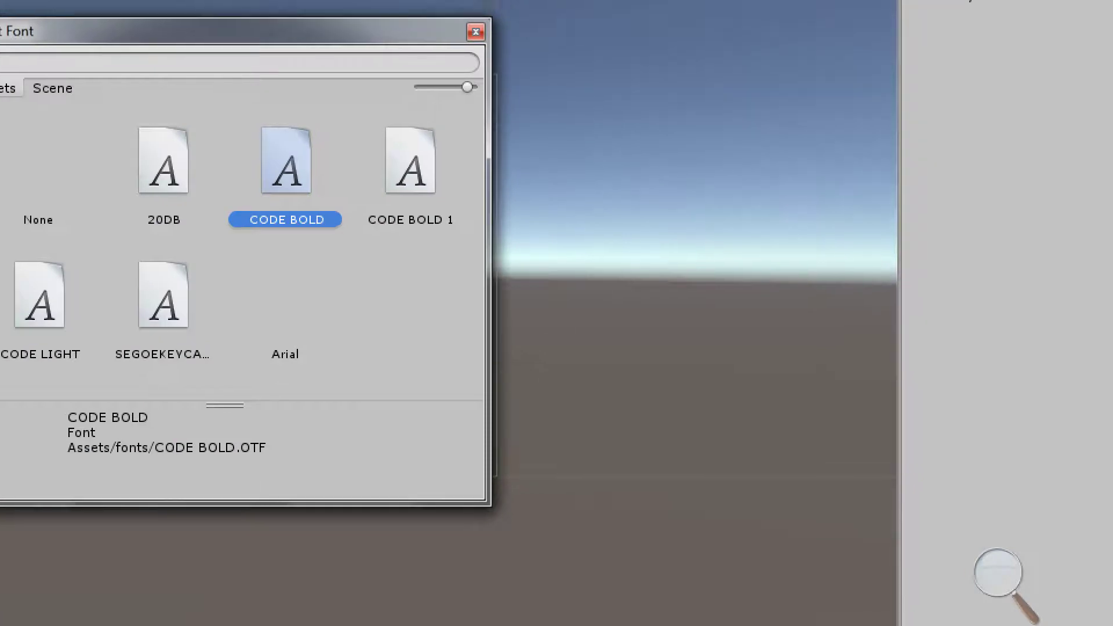
pyautogui.click(484, 20)
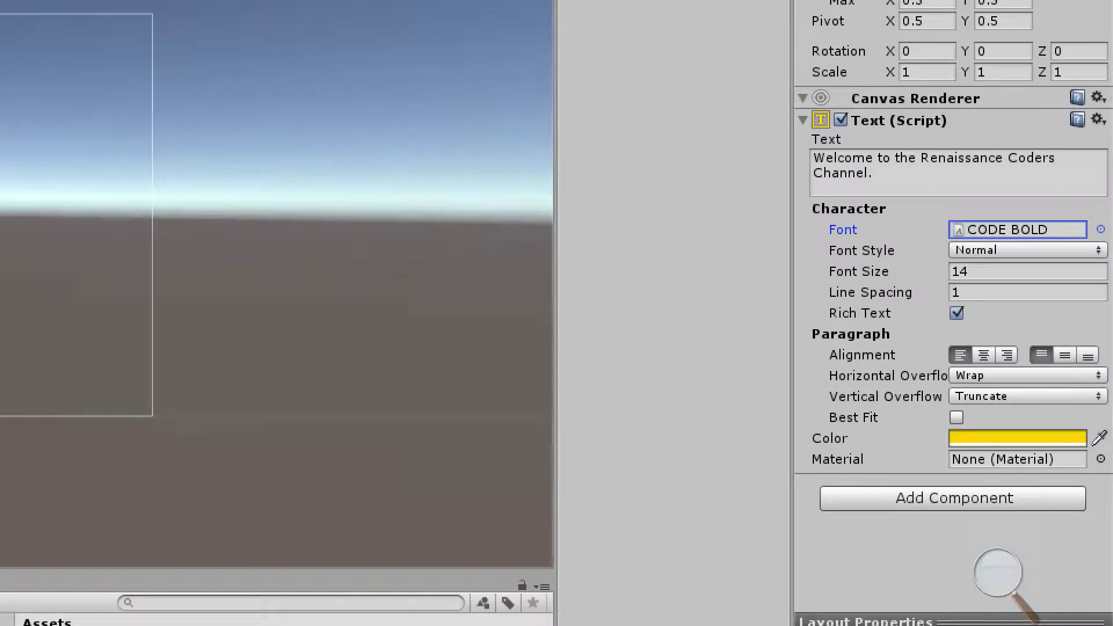
# Try centred horizontal alignment for the text, and set its alignment to left and vertically middle
pyautogui.click(983, 354)
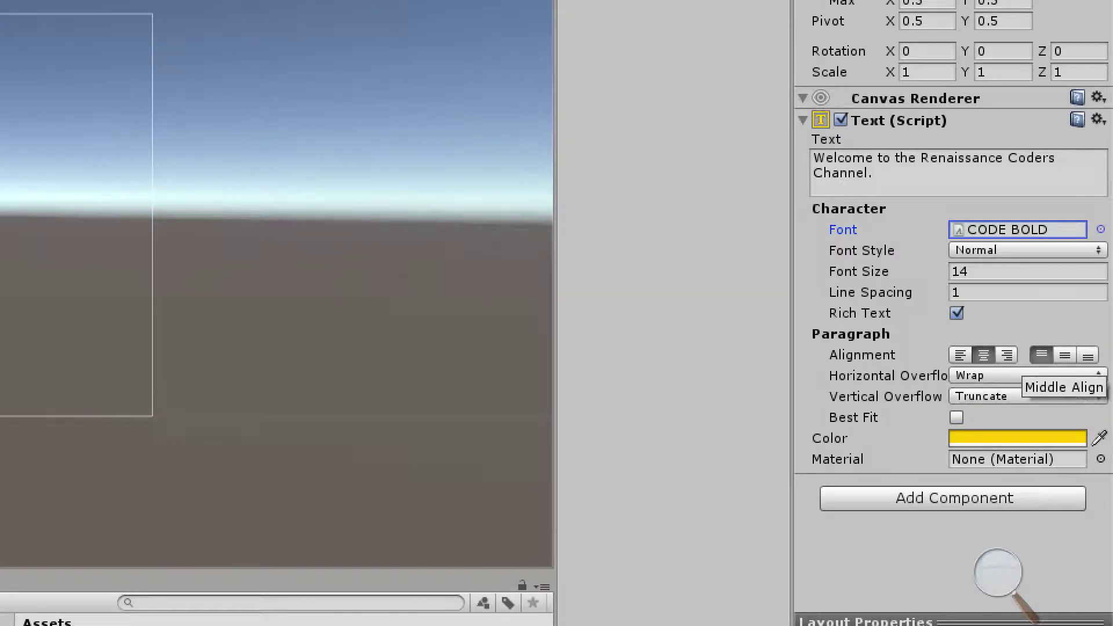
pyautogui.click(1065, 354)
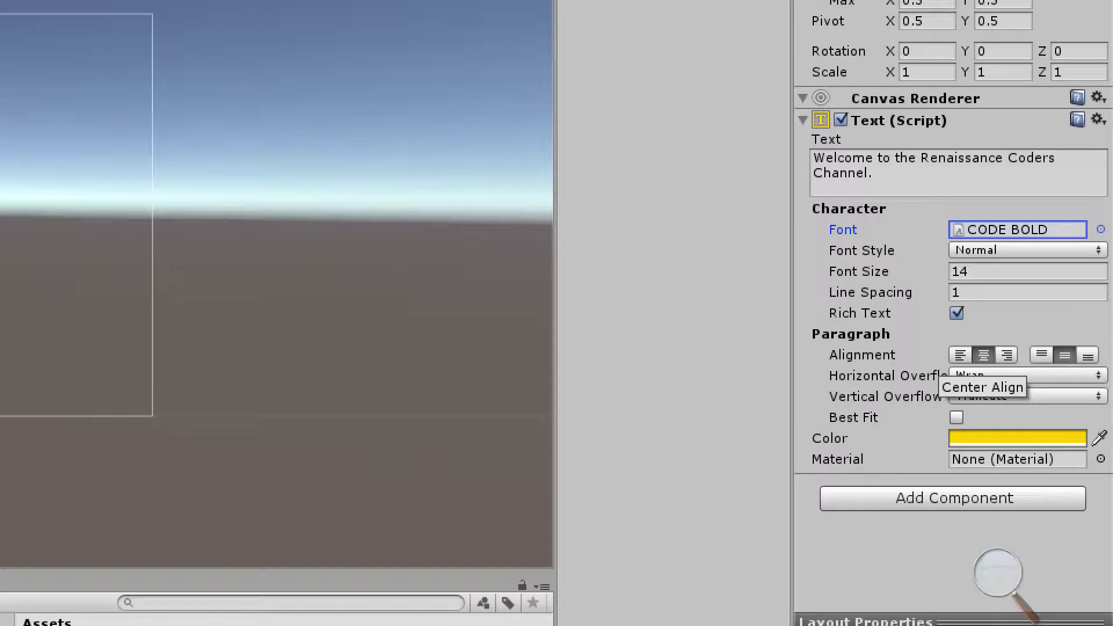
pyautogui.click(960, 355)
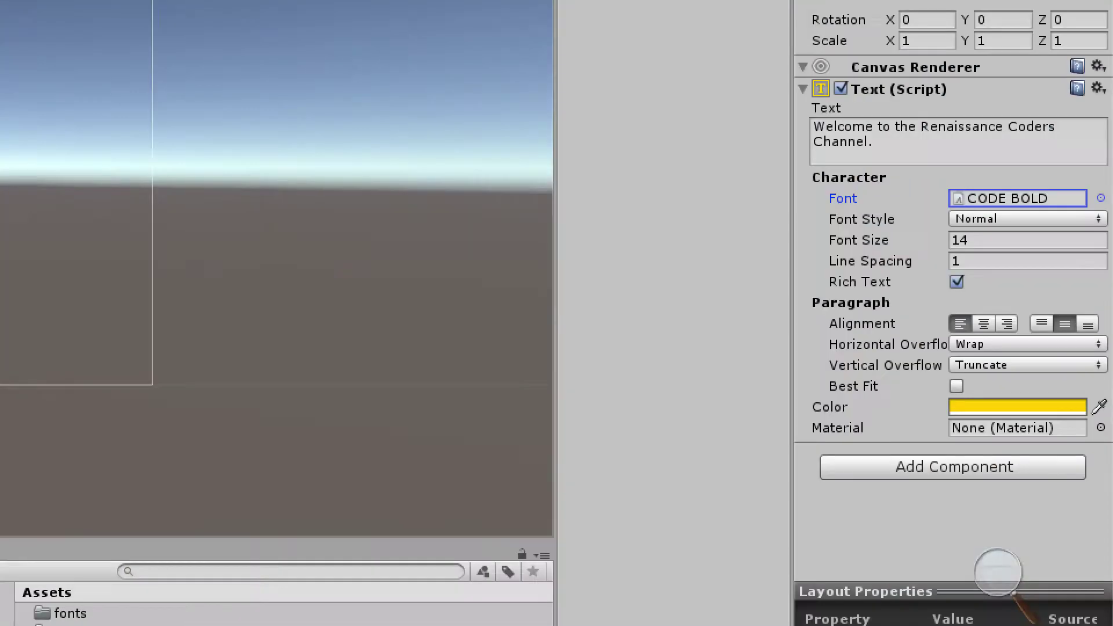
# Align the text to the top, enable Best Fit, and shorten the text box by raising its bottom edge
pyautogui.click(1040, 323)
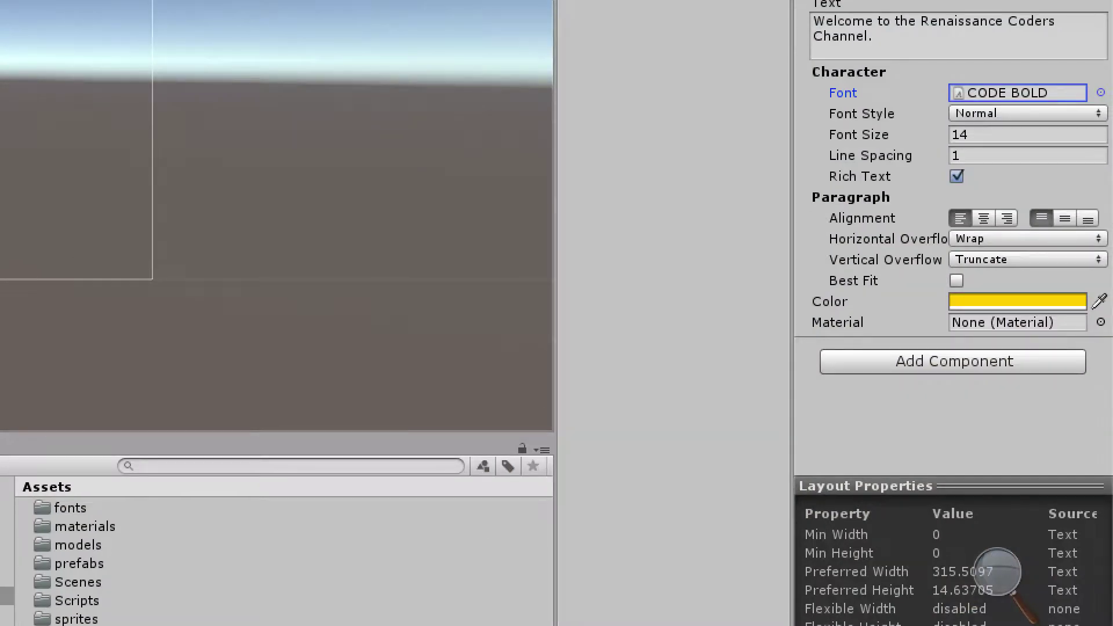
pyautogui.click(956, 281)
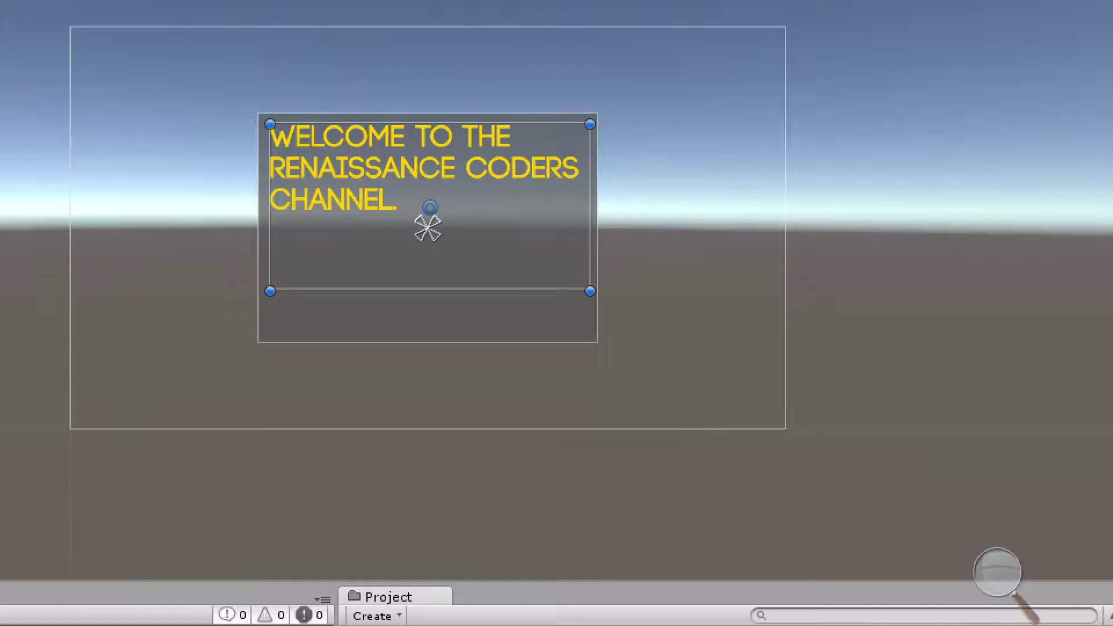
pyautogui.moveTo(318, 291); pyautogui.dragTo(318, 231)
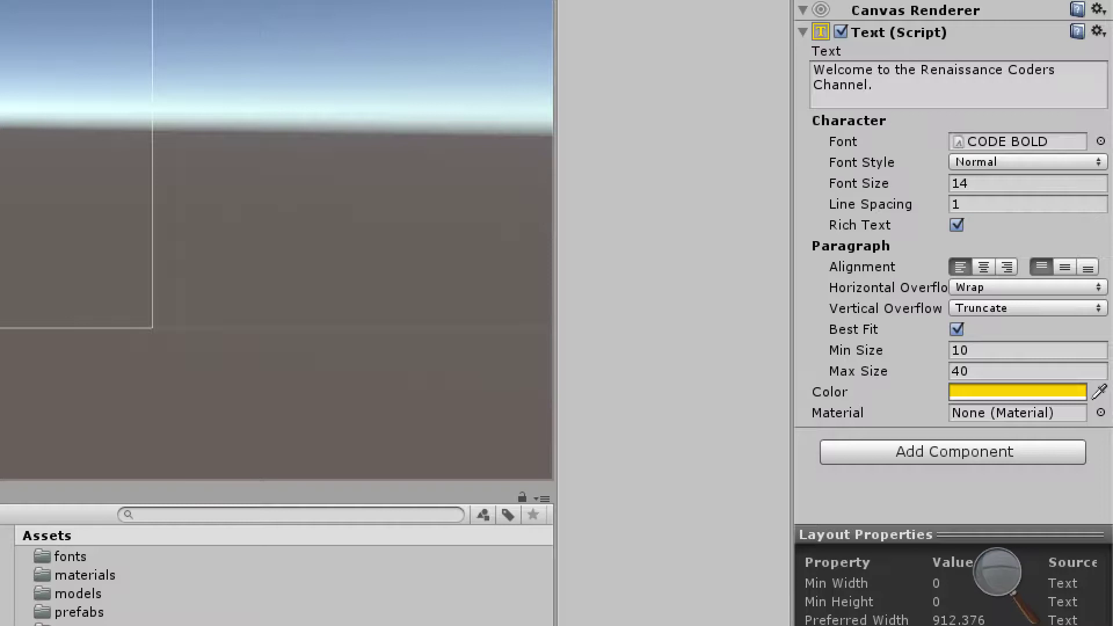
# Try a Best Fit maximum size of 10 for the text, set it to 50, and slightly shrink the text box
pyautogui.moveTo(970, 371); pyautogui.dragTo(951, 371)
pyautogui.write('18')
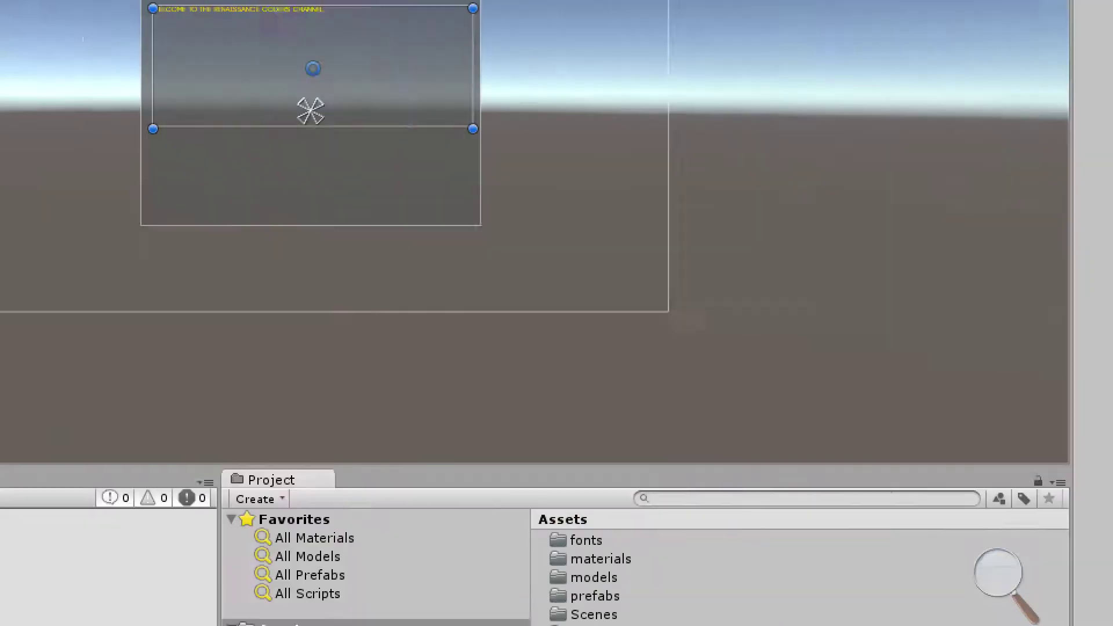
pyautogui.press('BackSpace')
pyautogui.write('0')
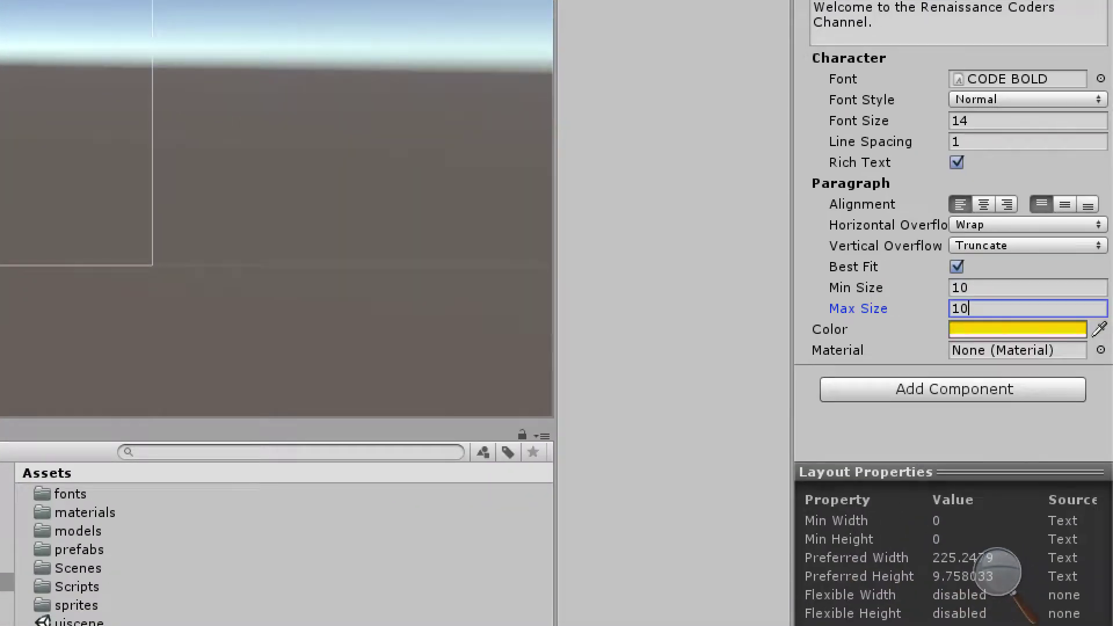
pyautogui.press('BackSpace')
pyautogui.press('BackSpace')
pyautogui.write('50')
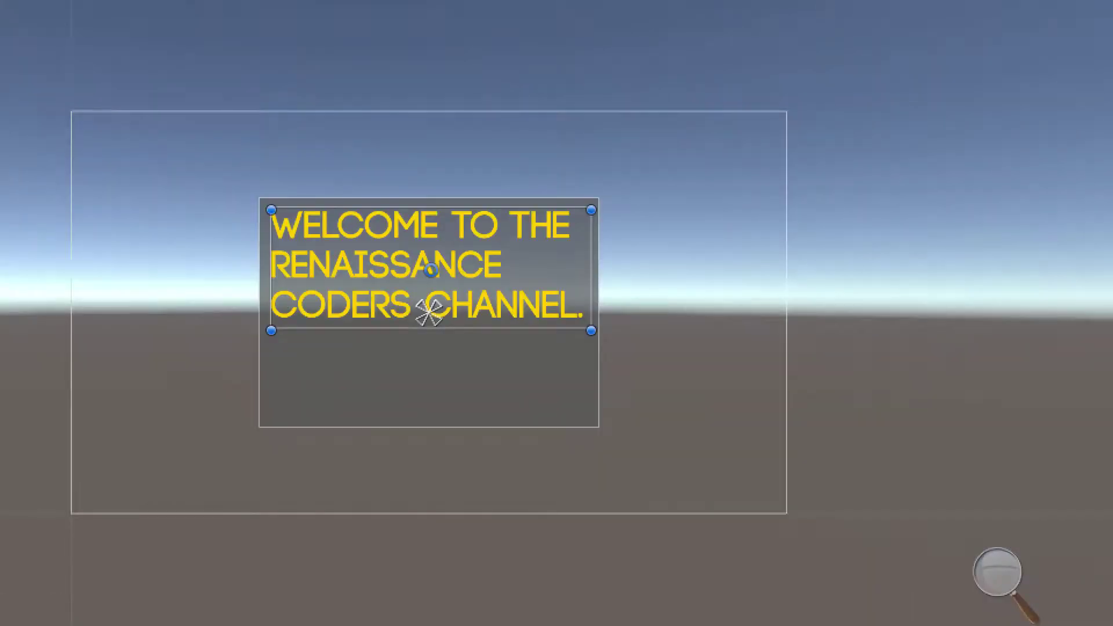
pyautogui.moveTo(591, 330)
pyautogui.mouseDown()
pyautogui.moveTo(608, 389)
pyautogui.moveTo(578, 326)
pyautogui.moveTo(685, 361)
pyautogui.moveTo(768, 439)
pyautogui.moveTo(590, 326)
pyautogui.mouseUp()
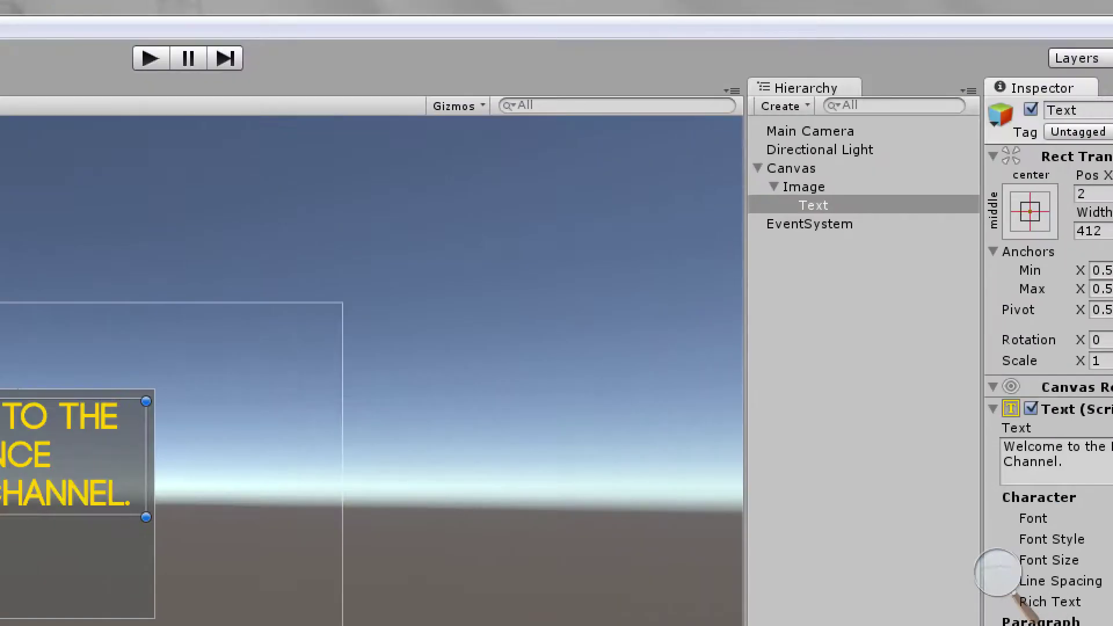
# Add a UI Button as a child of the Image and move it down to Pos Y -113, near the panel's bottom edge
pyautogui.click(804, 187)
pyautogui.rightClick(812, 187)
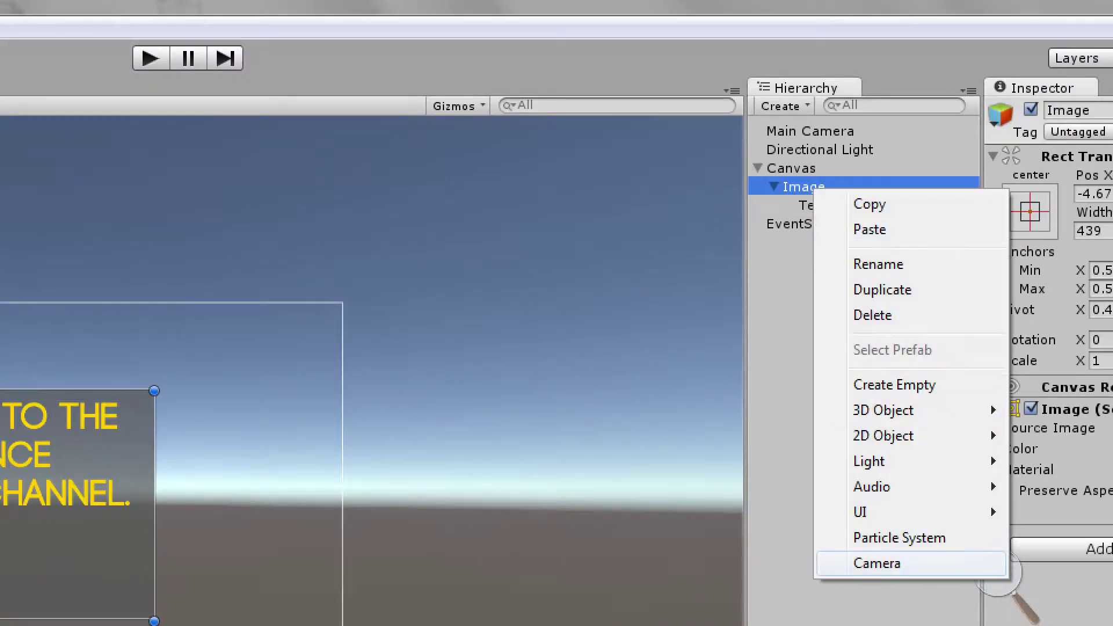
pyautogui.moveTo(852, 510)
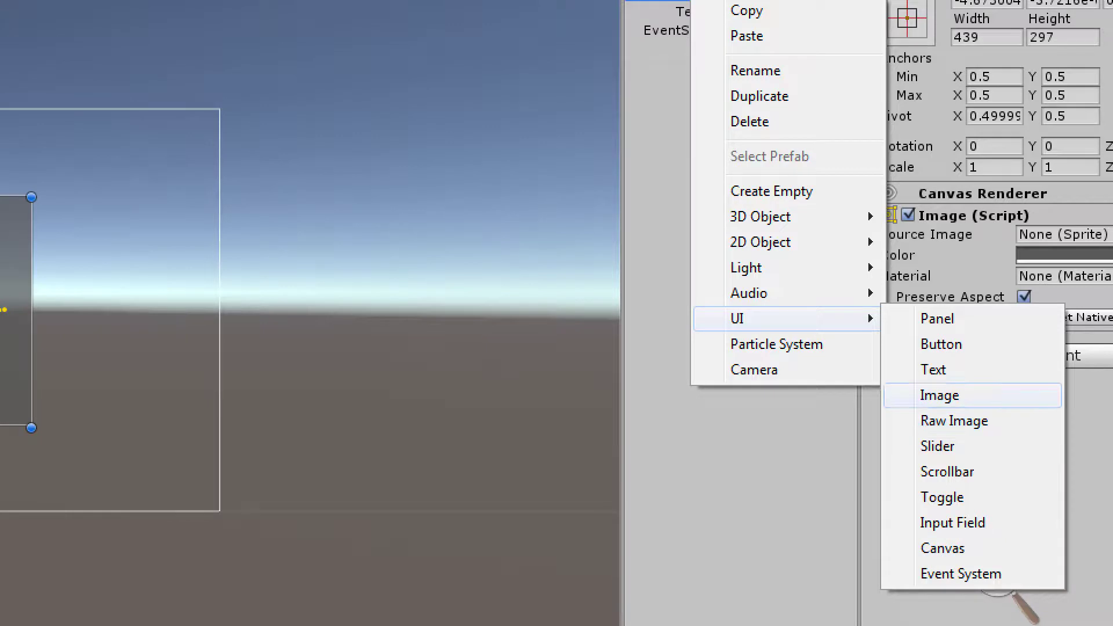
pyautogui.click(941, 344)
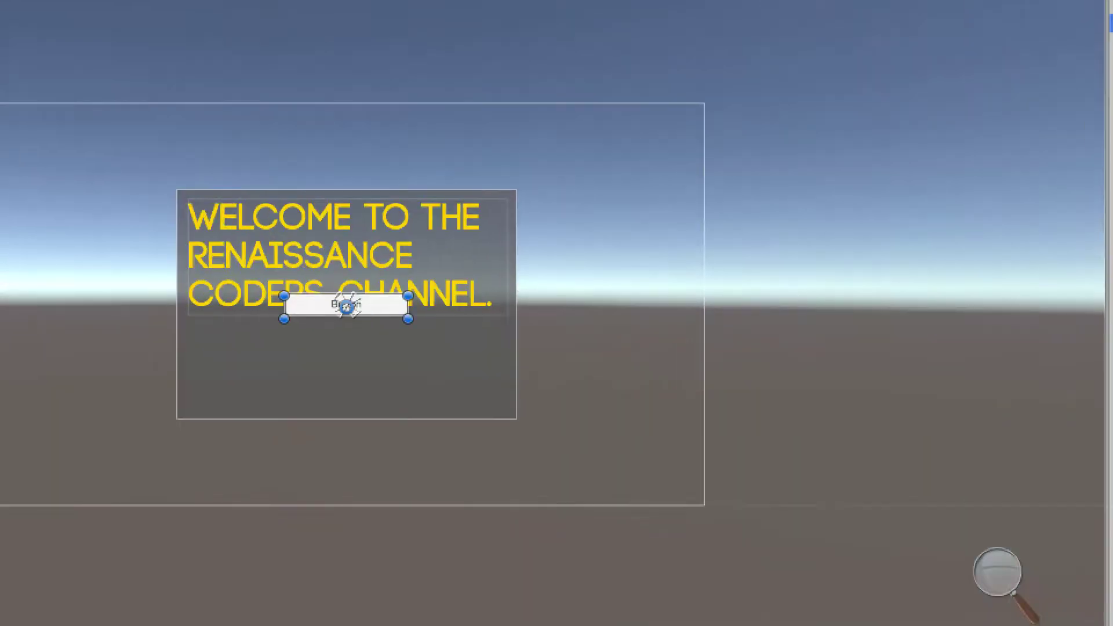
pyautogui.moveTo(383, 309); pyautogui.dragTo(386, 394)
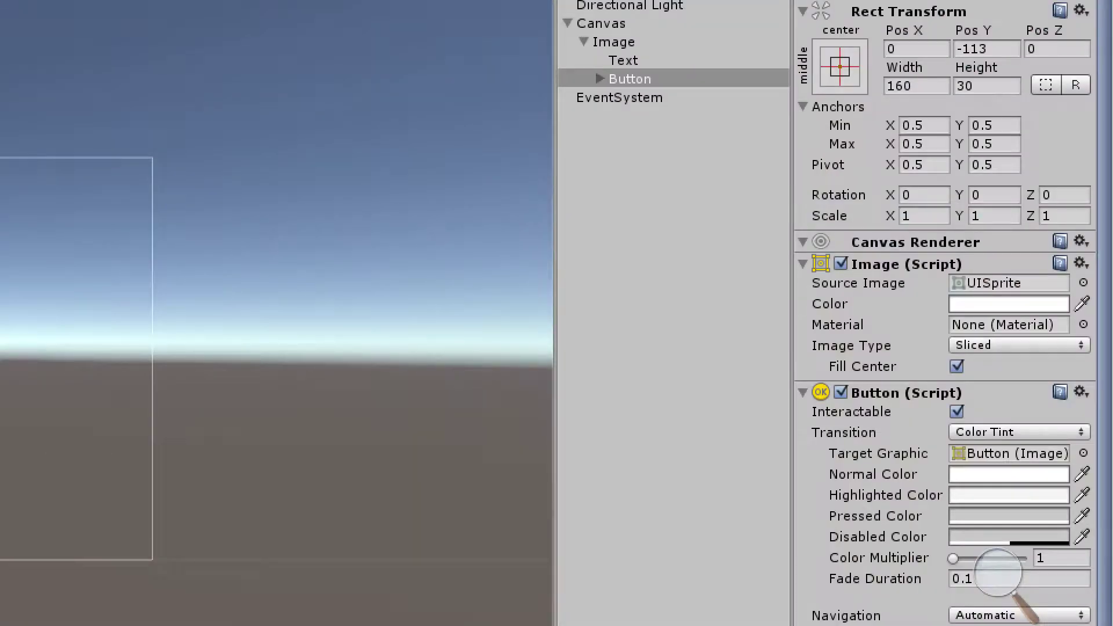
# Delete the Text child of the Button
pyautogui.click(600, 79)
pyautogui.rightClick(646, 100)
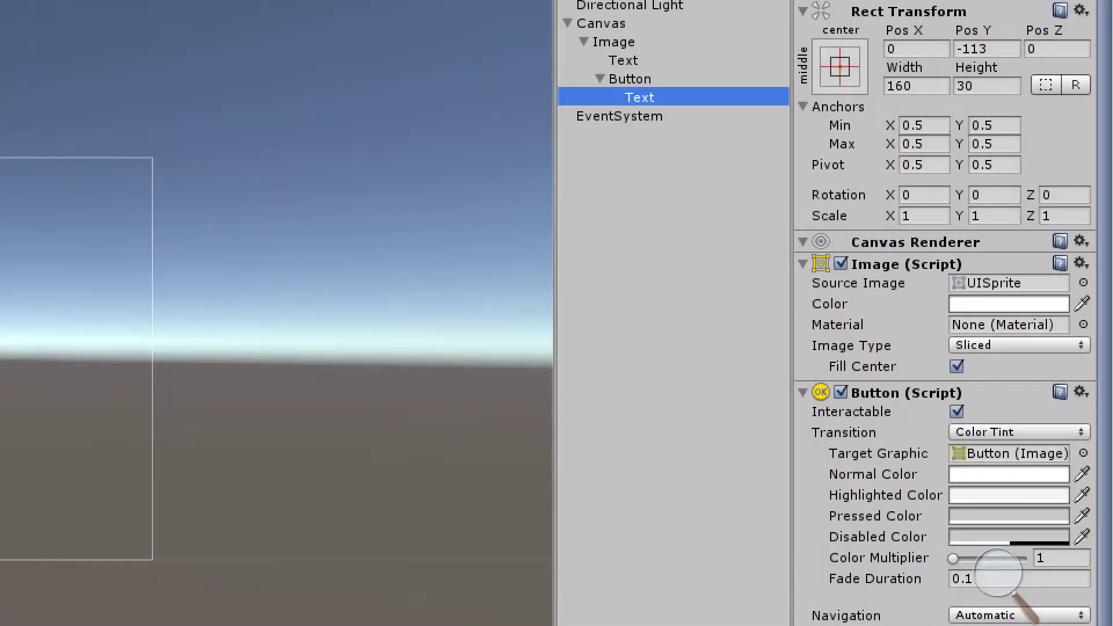
pyautogui.click(705, 226)
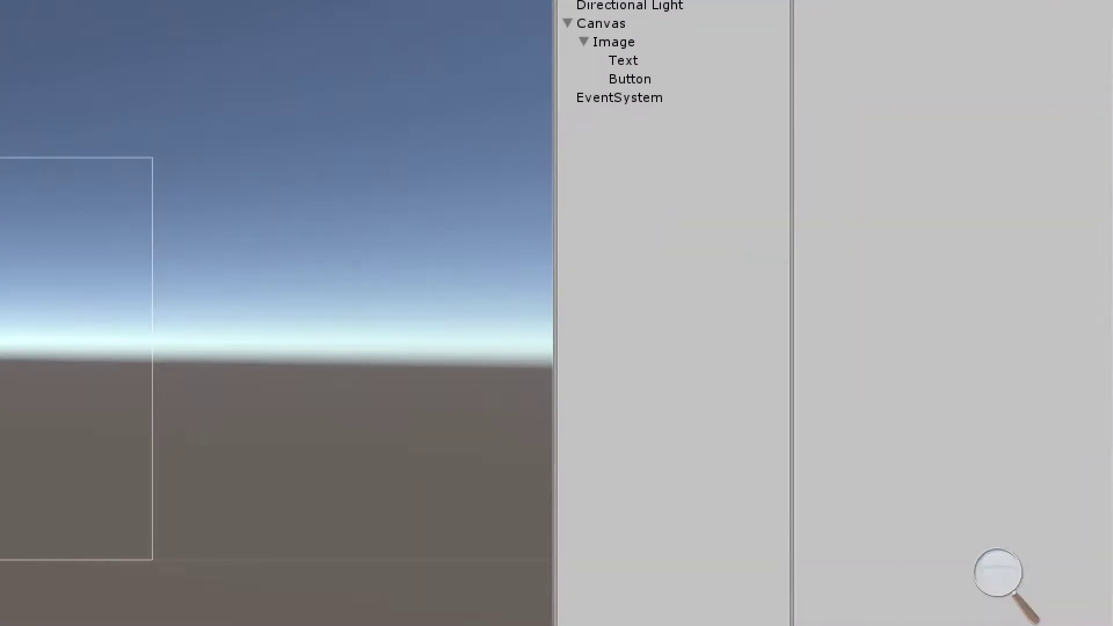
# Compare the components of the Button with those of the Image panel, and view the Button's image colour
pyautogui.click(630, 79)
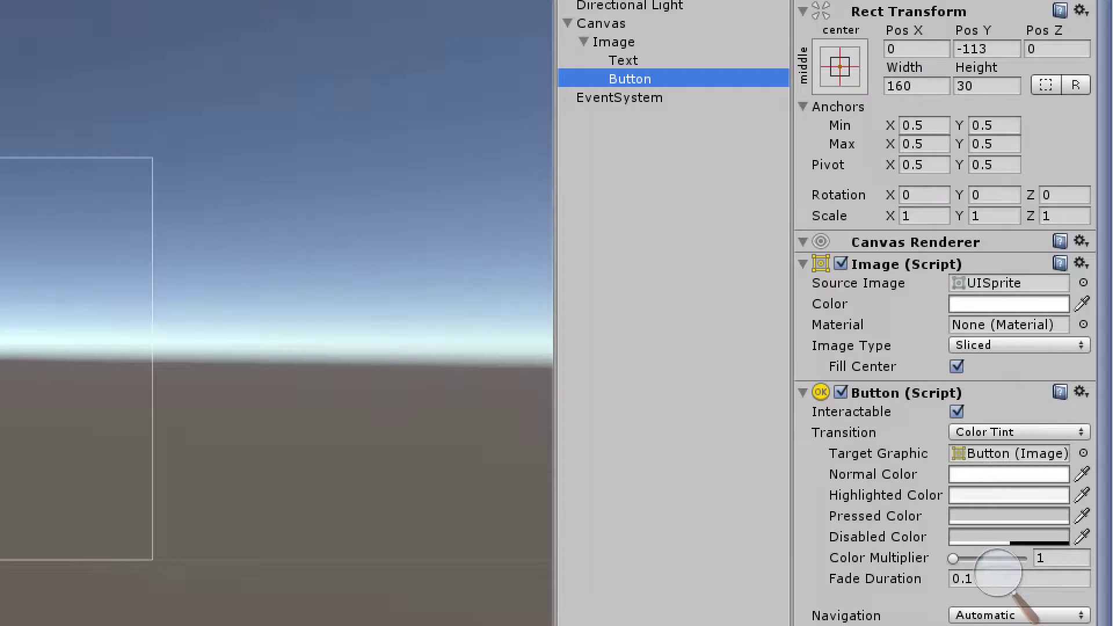
pyautogui.click(613, 42)
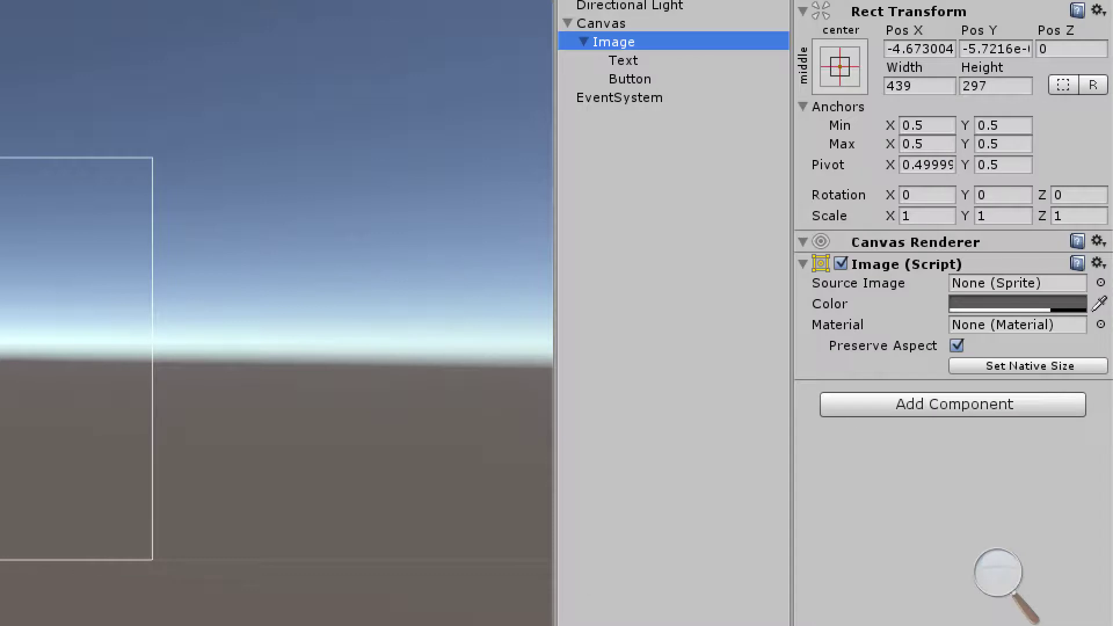
pyautogui.click(629, 79)
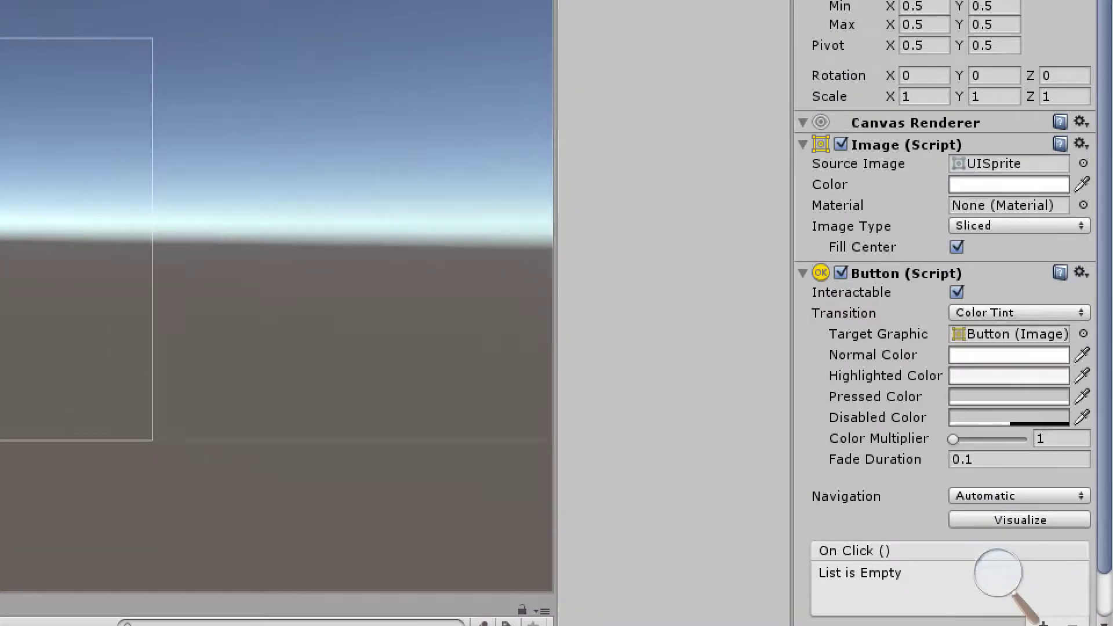
pyautogui.click(555, 25)
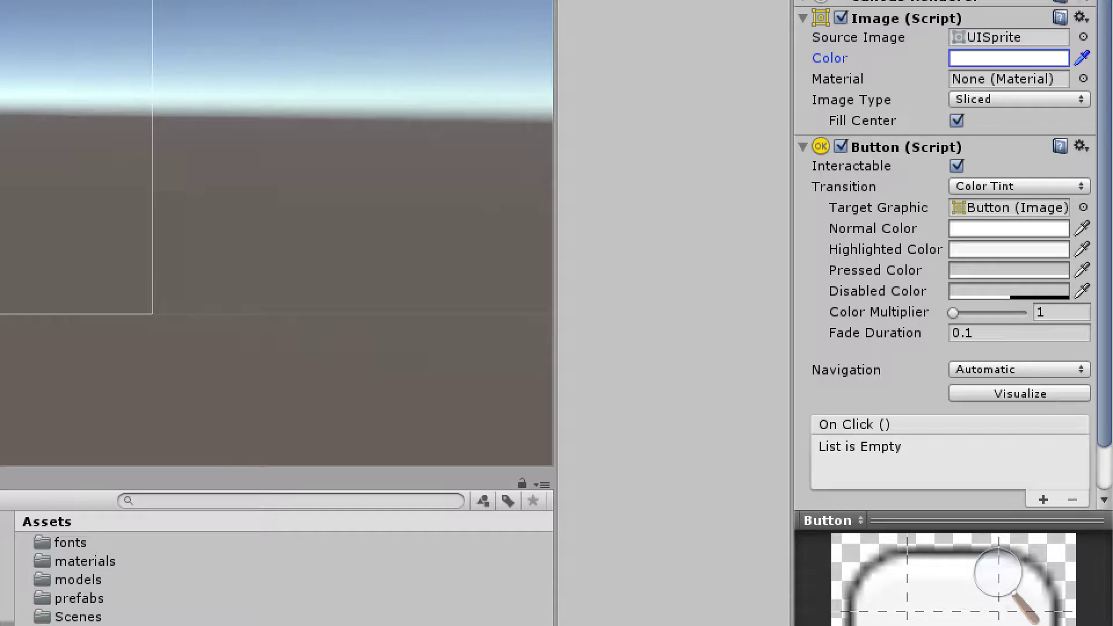
# Try switching the Button's Interactable option off and back on, and inspect its Normal Color
pyautogui.click(956, 166)
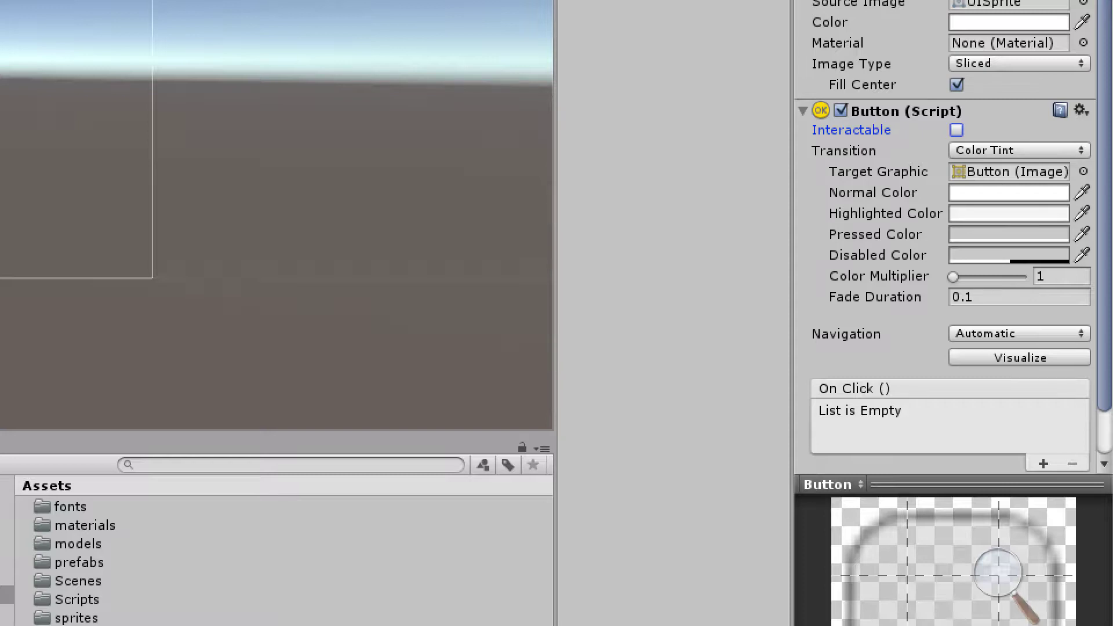
pyautogui.press('space')
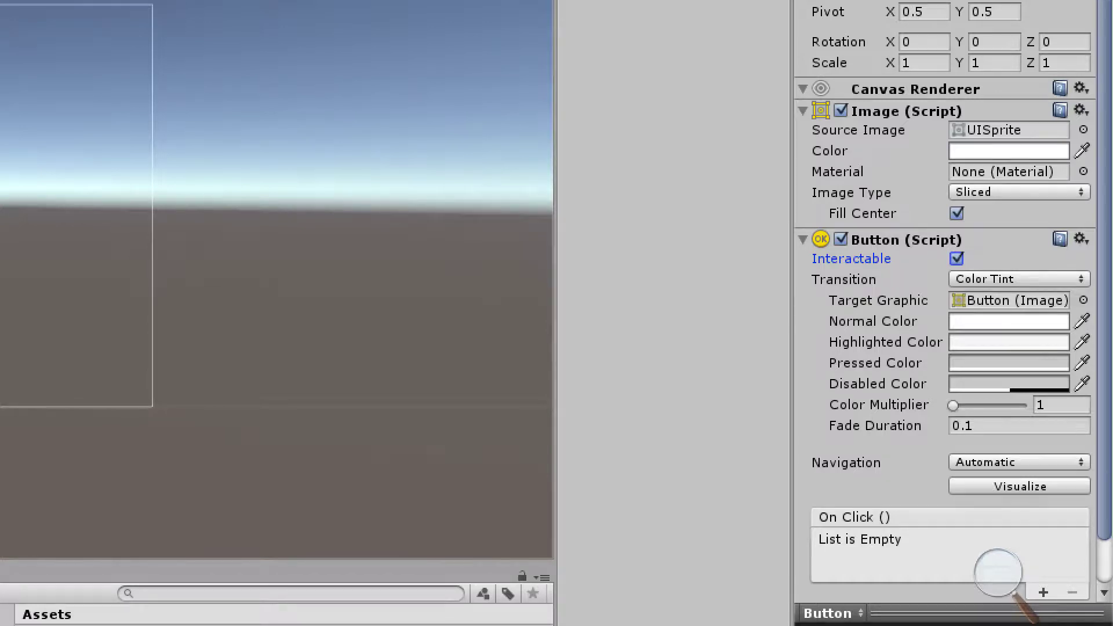
pyautogui.click(1008, 321)
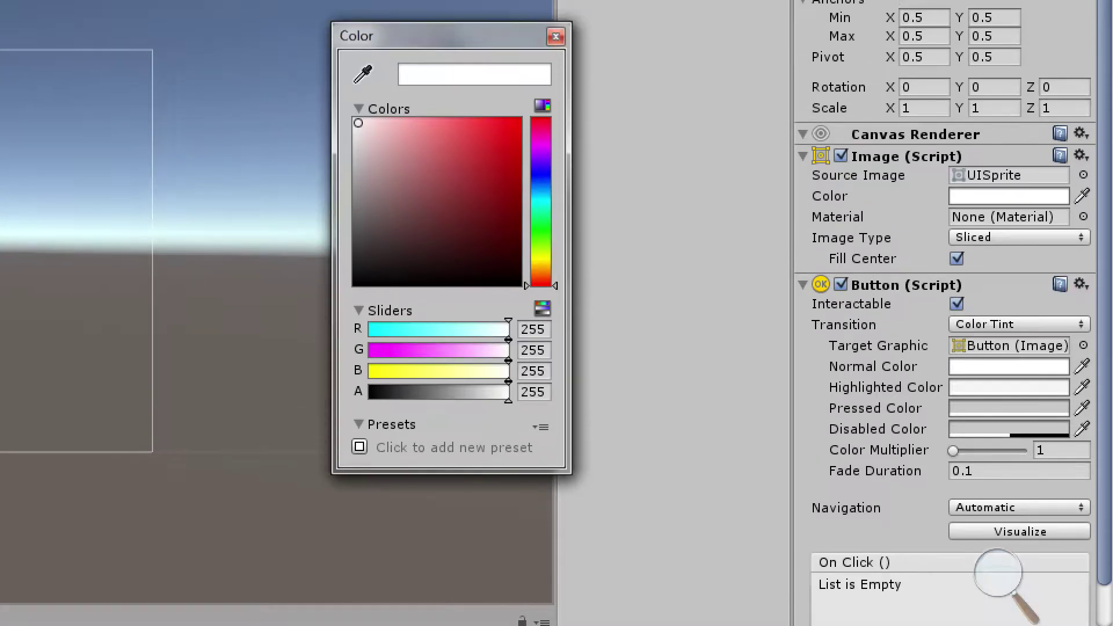
pyautogui.click(557, 36)
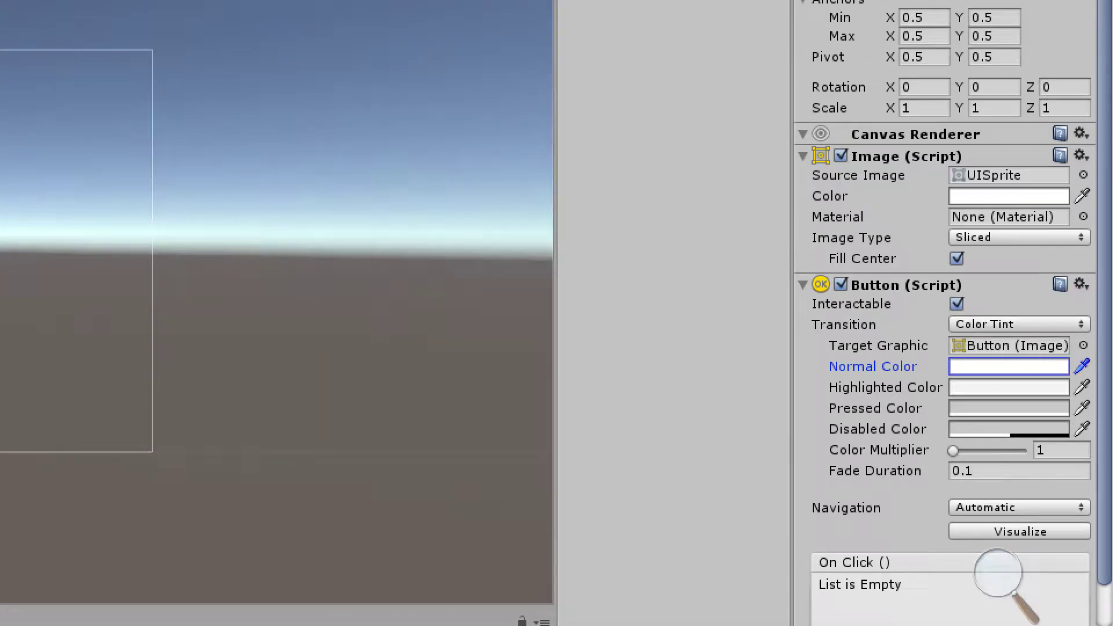
# Set the Button's Highlighted Color to pure red (255, 0, 0) and its Pressed Color to a saturated blue
pyautogui.click(1009, 387)
pyautogui.click(520, 118)
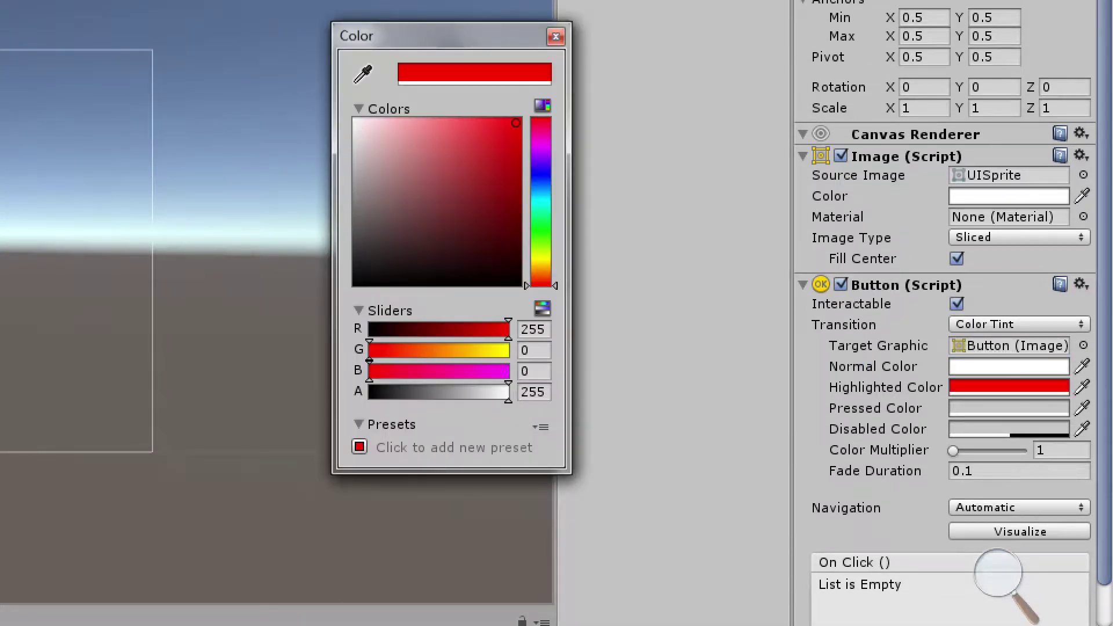
pyautogui.press('Escape')
pyautogui.click(1008, 408)
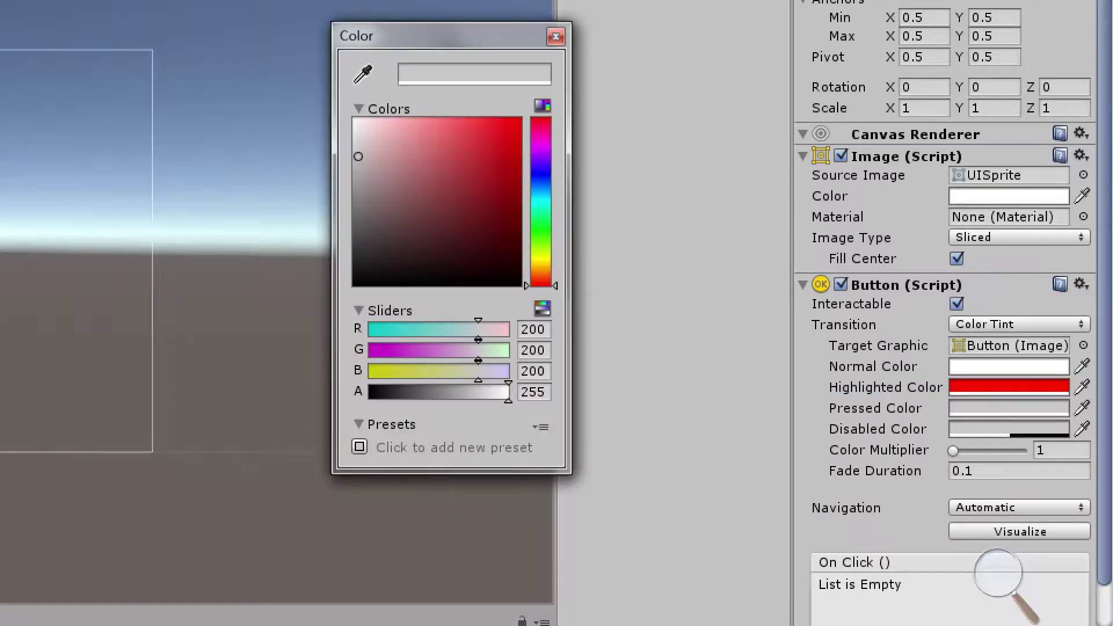
pyautogui.click(540, 167)
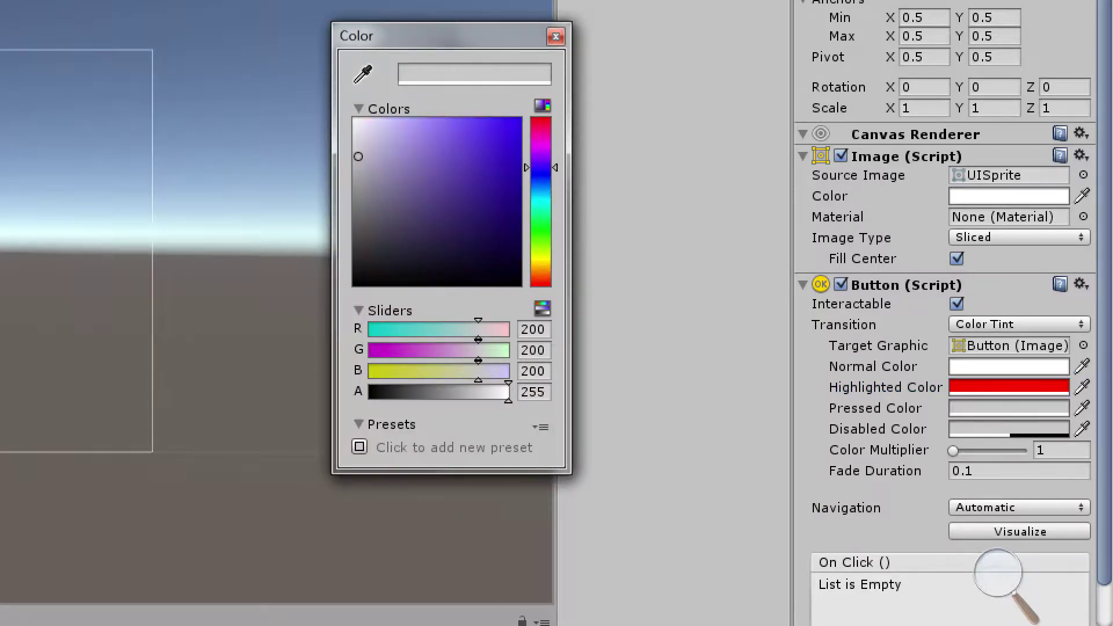
pyautogui.click(519, 120)
pyautogui.click(555, 36)
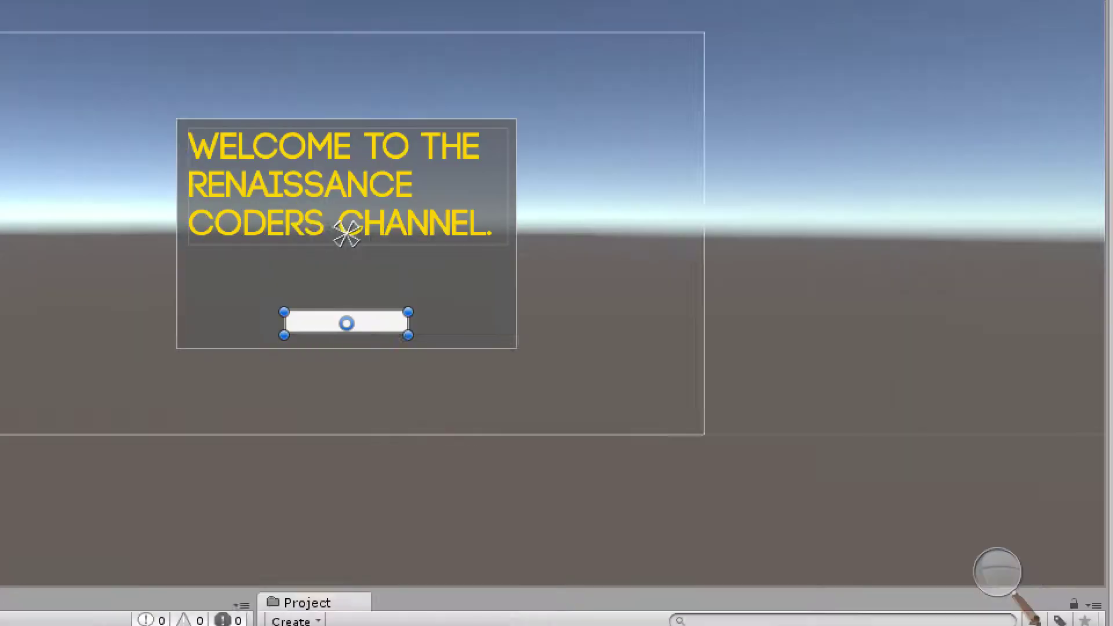
# Run the scene in Play mode to test the Button's colour transitions, and stop it
pyautogui.hotkey('ctrl', 'p')
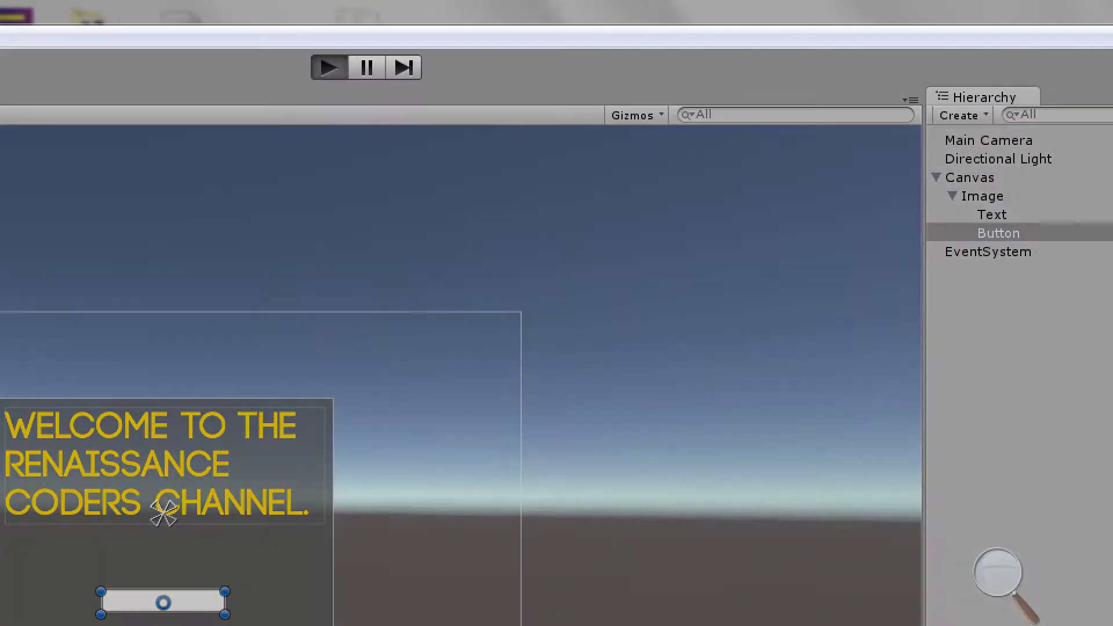
pyautogui.hotkey('ctrl', 'p')
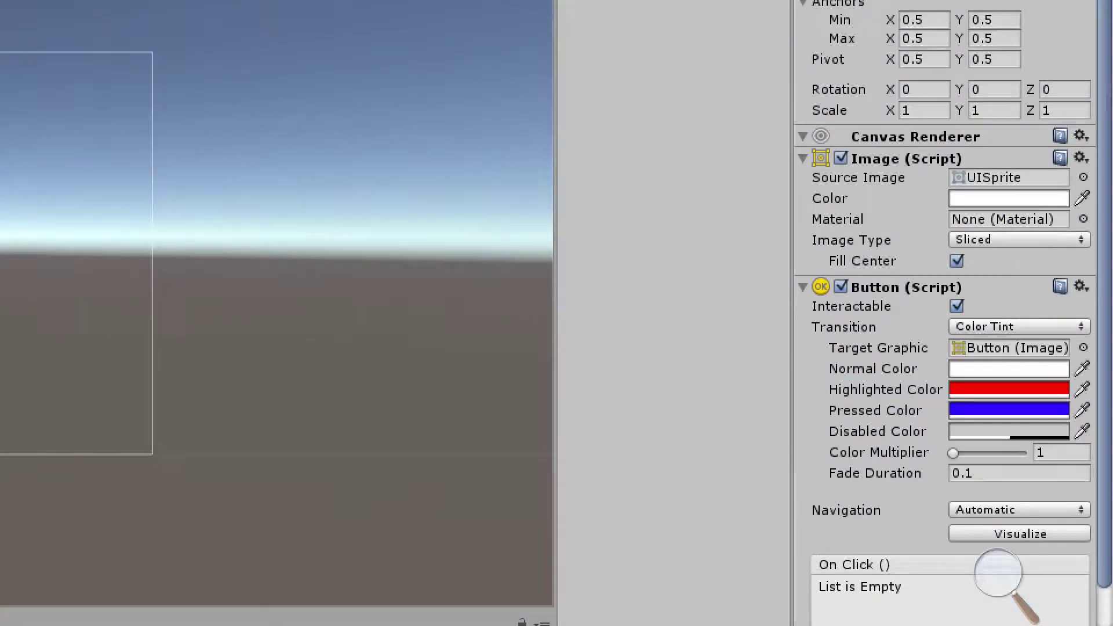
# Try the Animation transition for the Button and set the transition back to Color Tint
pyautogui.click(1018, 327)
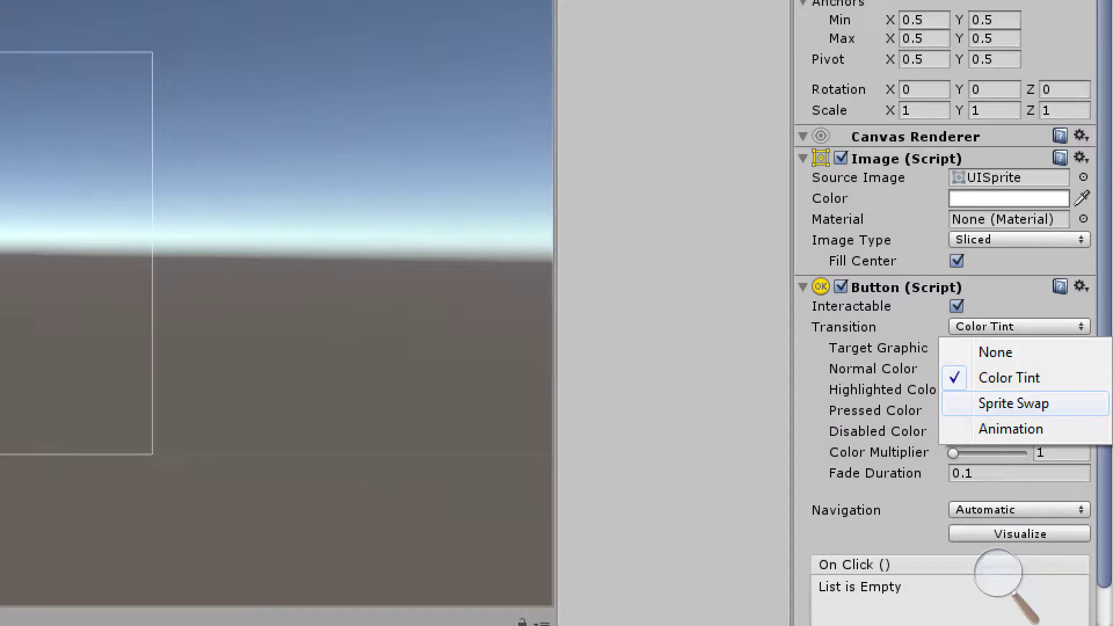
pyautogui.click(1011, 429)
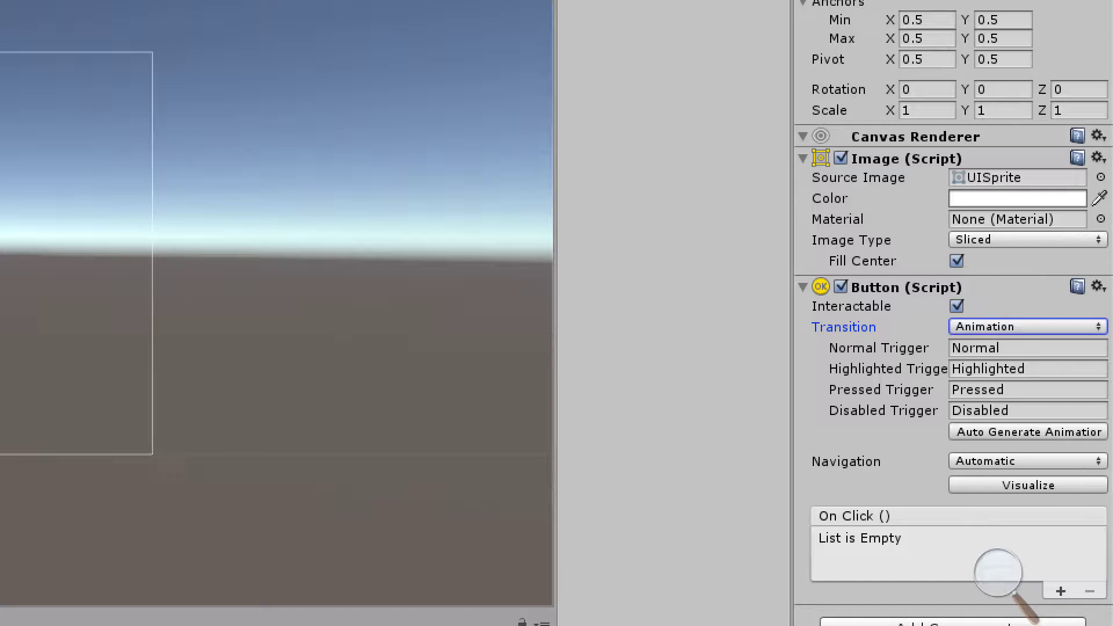
pyautogui.click(1027, 326)
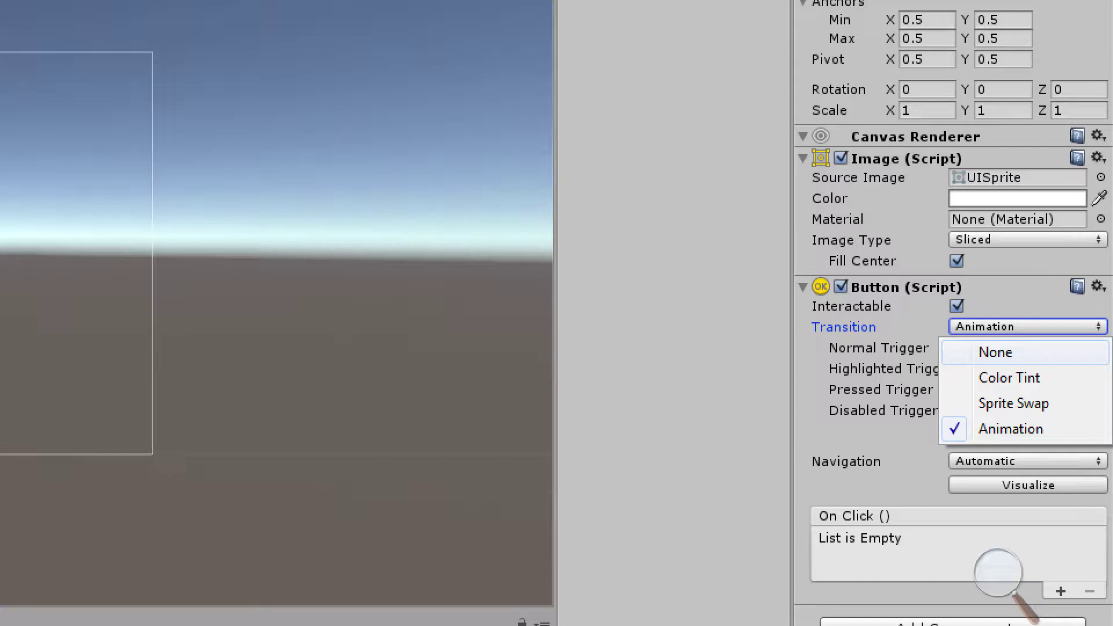
pyautogui.press('Down')
pyautogui.press('Down')
pyautogui.press('Up')
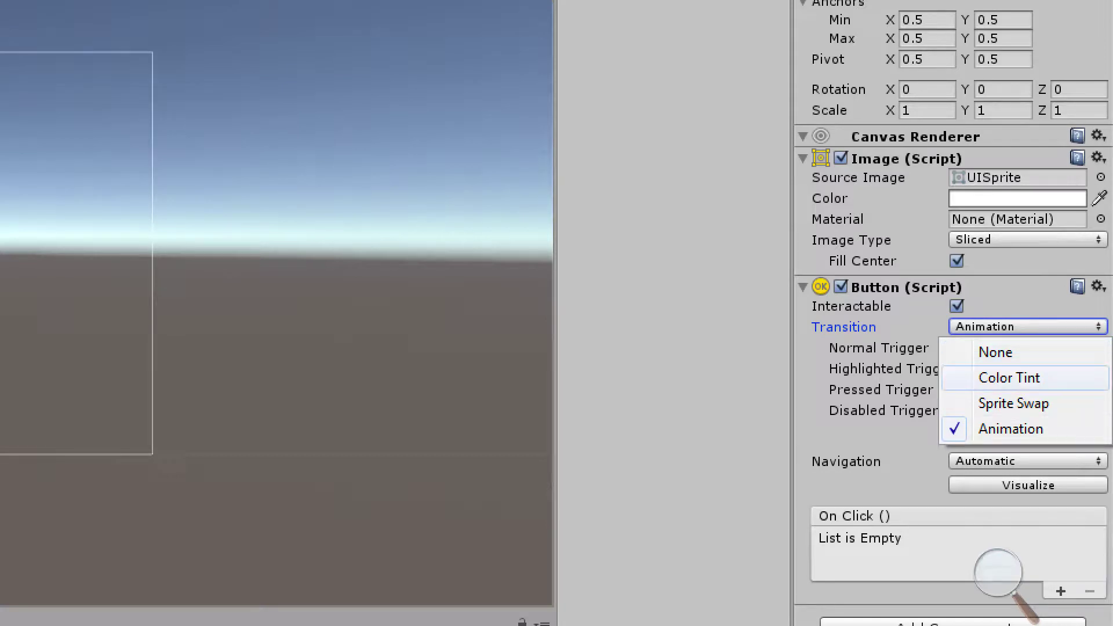
pyautogui.press('Return')
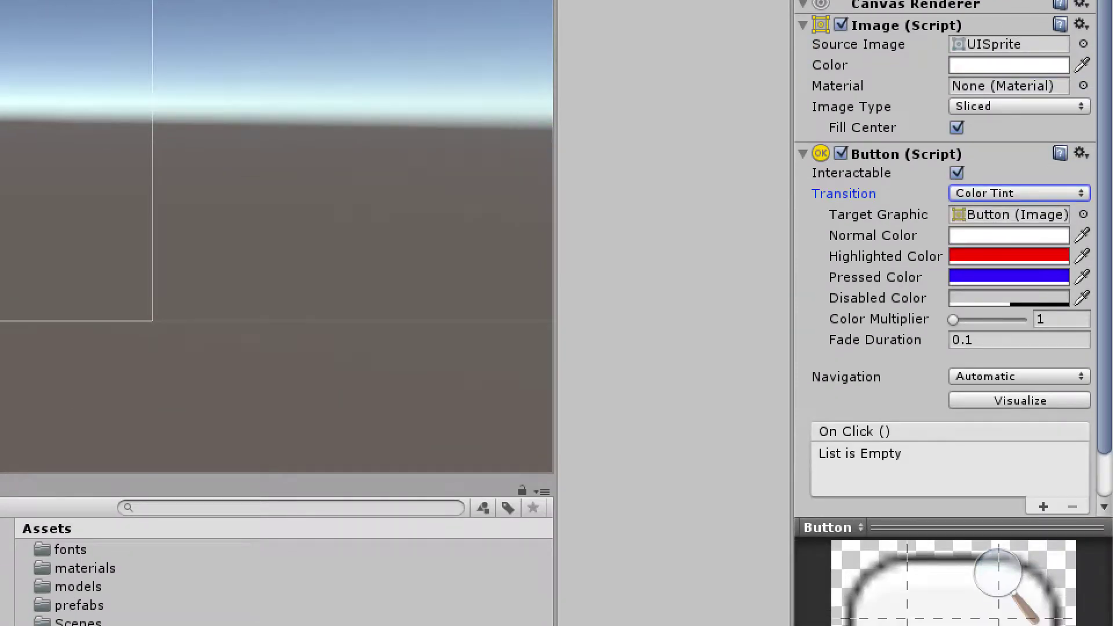
# Add an empty On Click event entry to the Button and delete that entry
pyautogui.click(1042, 506)
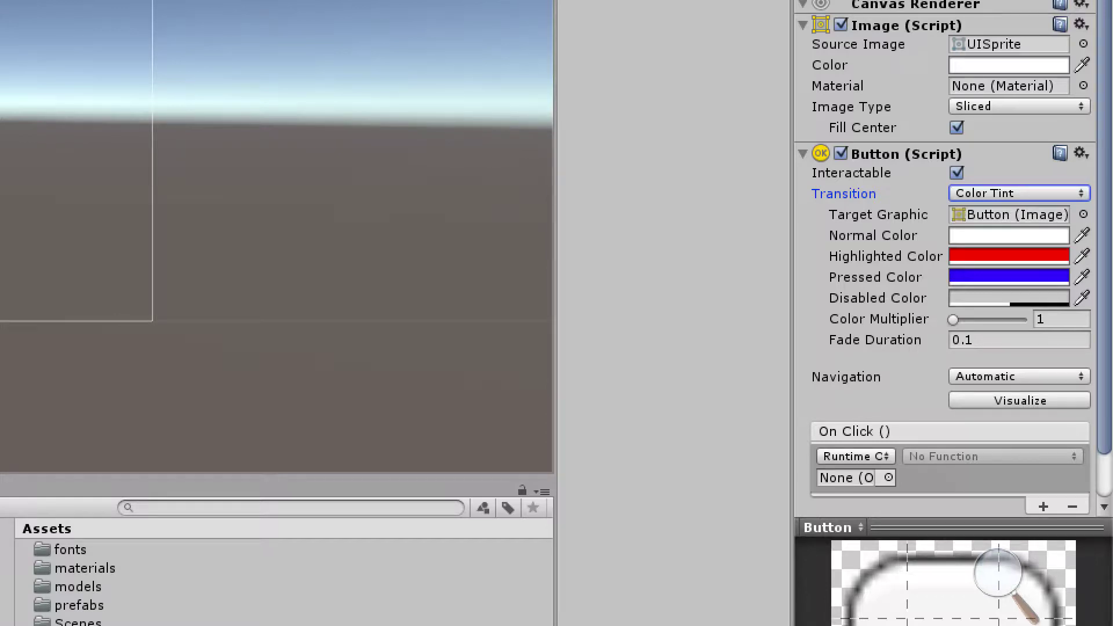
pyautogui.click(993, 477)
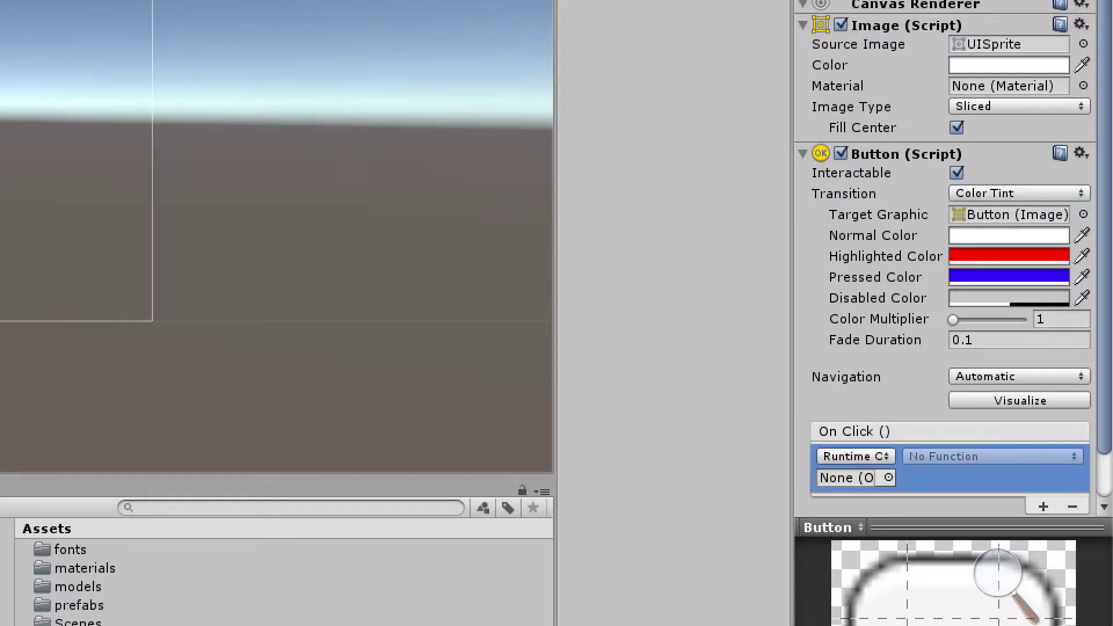
pyautogui.press('Delete')
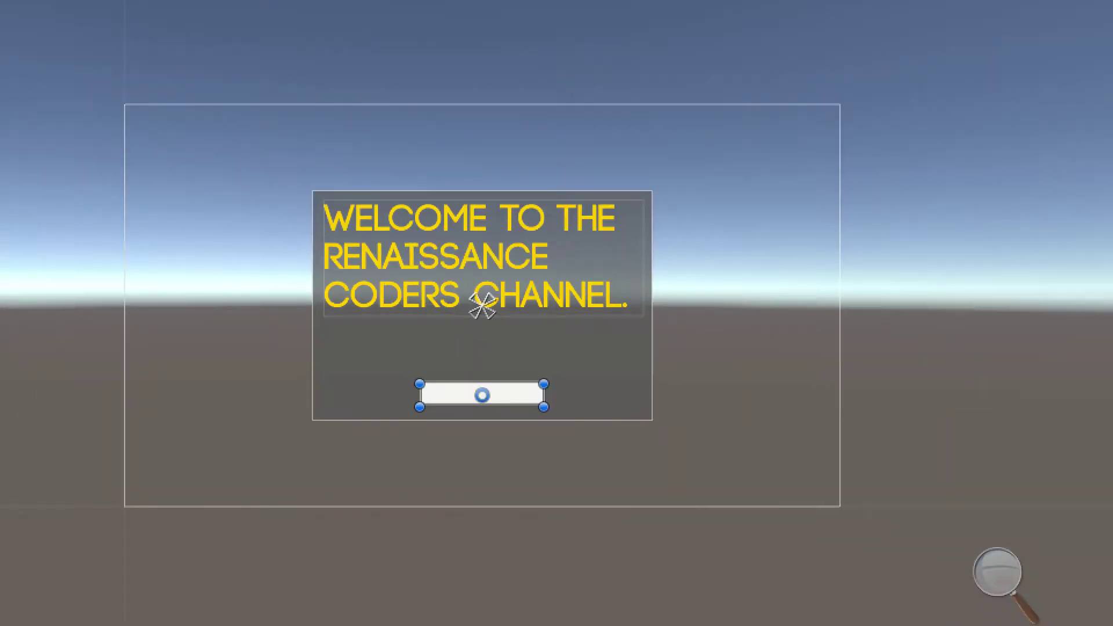
# Move the Image panel into the upper-left corner of the Canvas, at about Pos X -242.38 and Pos Y 111.31
pyautogui.click(481, 306)
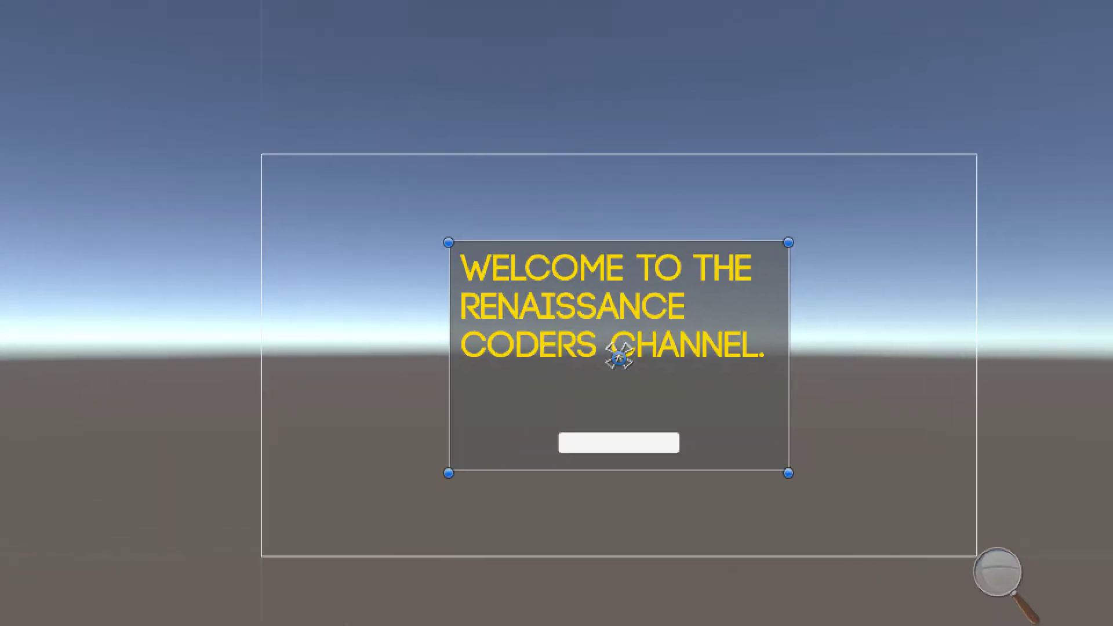
pyautogui.moveTo(619, 356)
pyautogui.mouseDown()
pyautogui.moveTo(569, 331)
pyautogui.moveTo(573, 390)
pyautogui.moveTo(635, 322)
pyautogui.moveTo(619, 356)
pyautogui.mouseUp()
pyautogui.moveTo(660, 386); pyautogui.dragTo(472, 352)
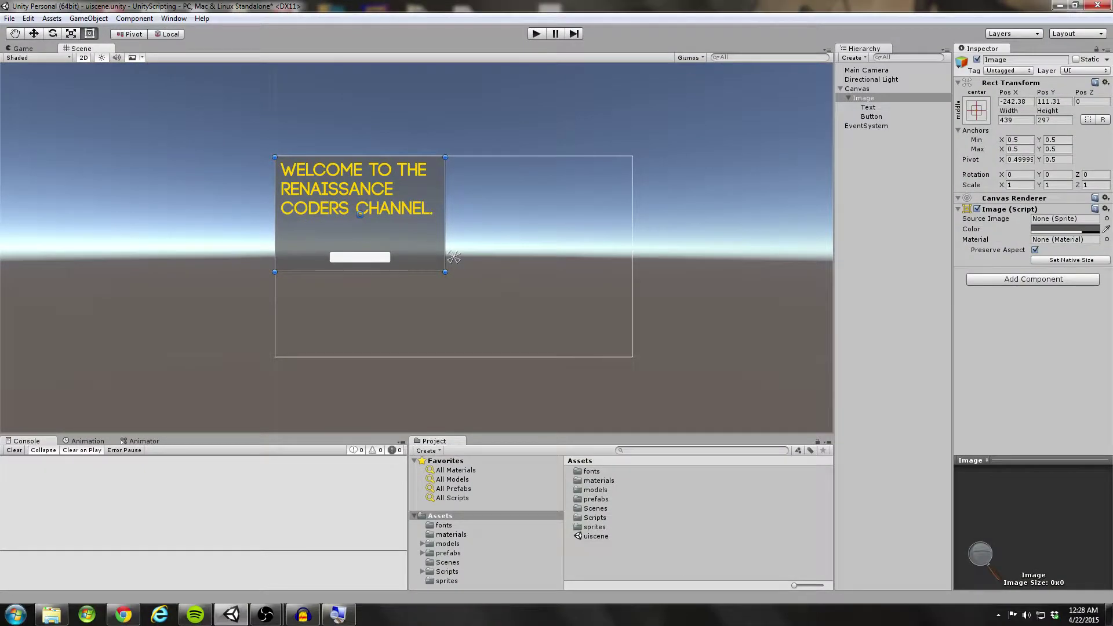
# Preview the unanchored panel in the Game view at the 5:4, 4:3, 3:2 and 16:9 aspect ratios
pyautogui.hotkey('ctrl', '2')
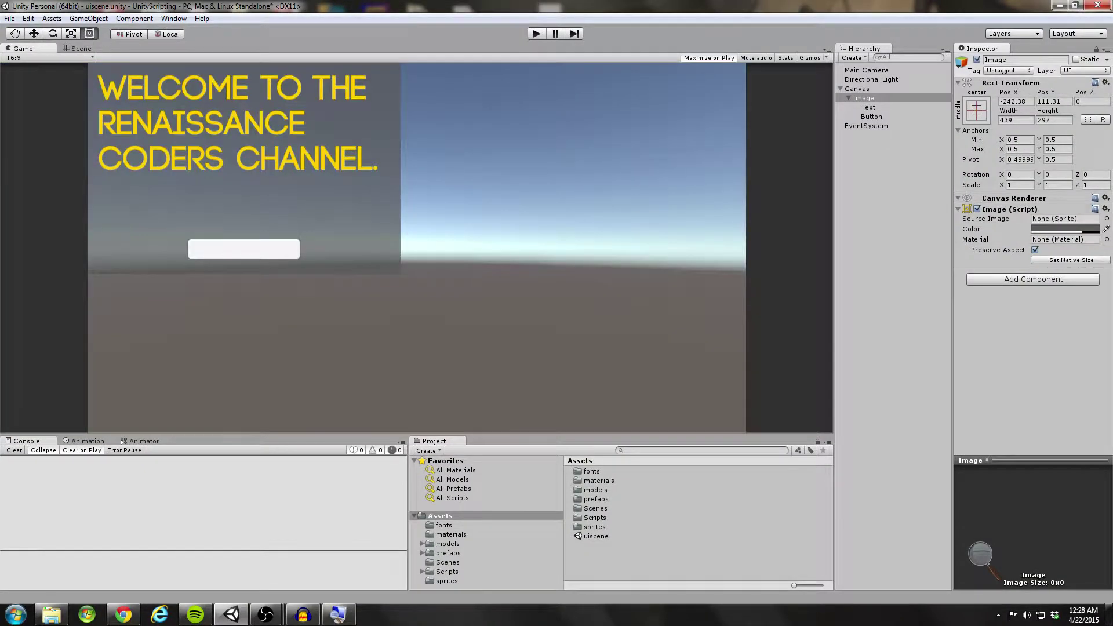
pyautogui.click(46, 57)
pyautogui.click(23, 77)
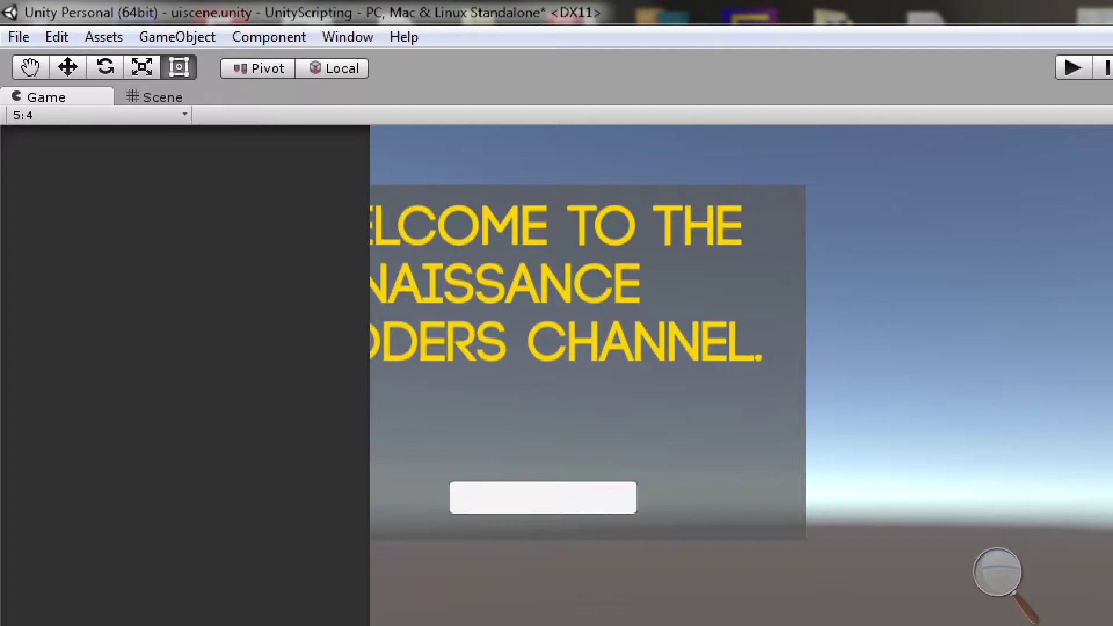
pyautogui.click(98, 114)
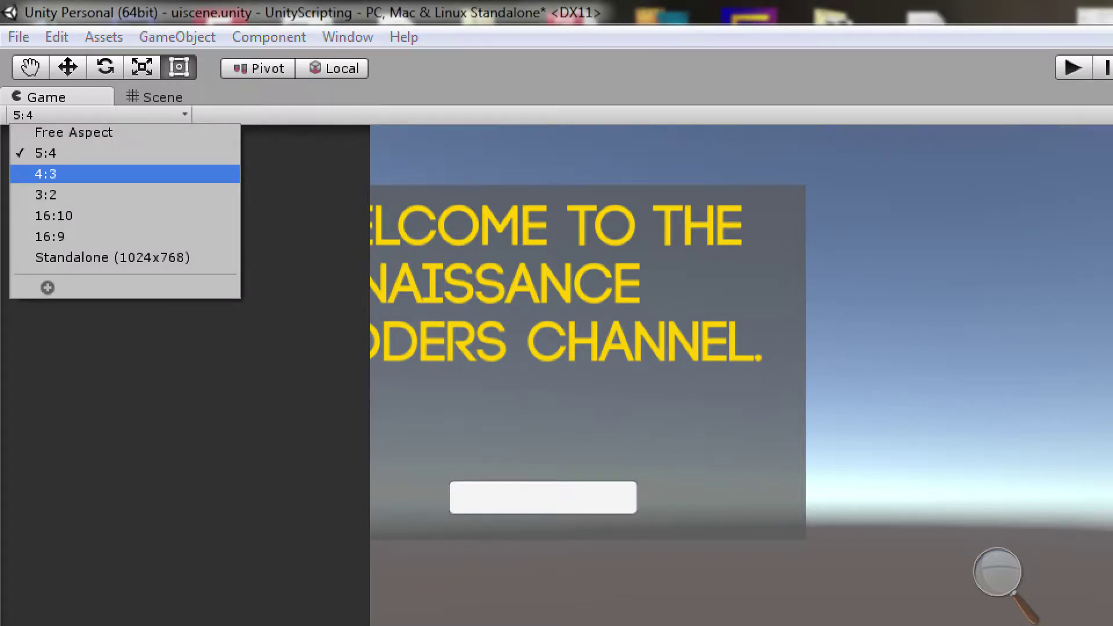
pyautogui.click(45, 174)
pyautogui.click(99, 115)
pyautogui.click(46, 195)
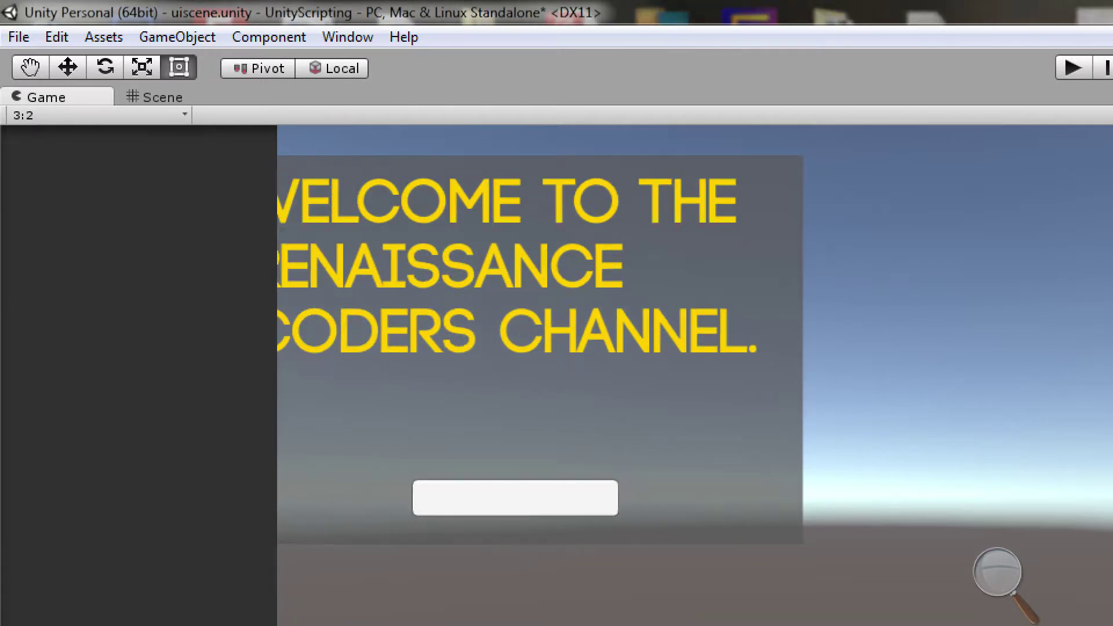
pyautogui.click(99, 115)
pyautogui.click(49, 236)
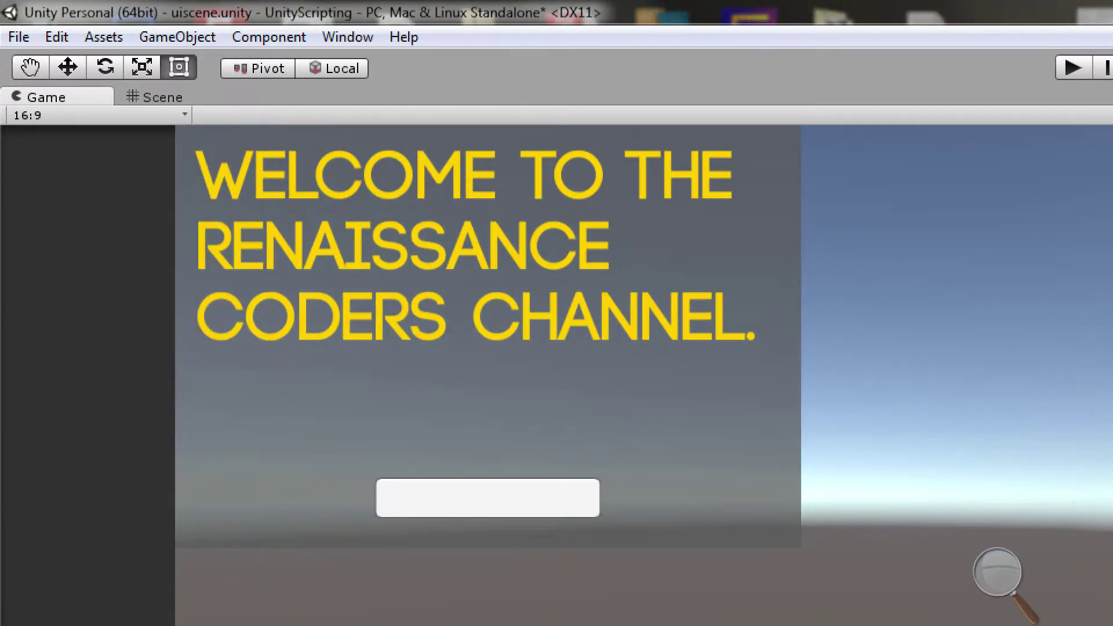
# Return to the Scene view and examine the Image's Text and Button children in the hierarchy
pyautogui.click(154, 97)
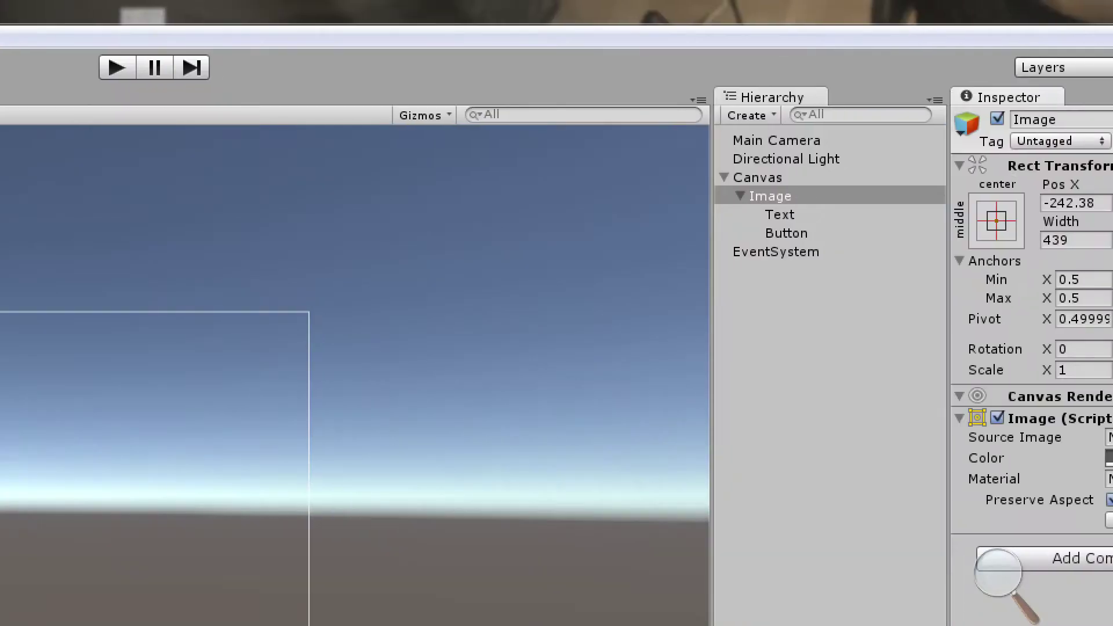
pyautogui.click(740, 196)
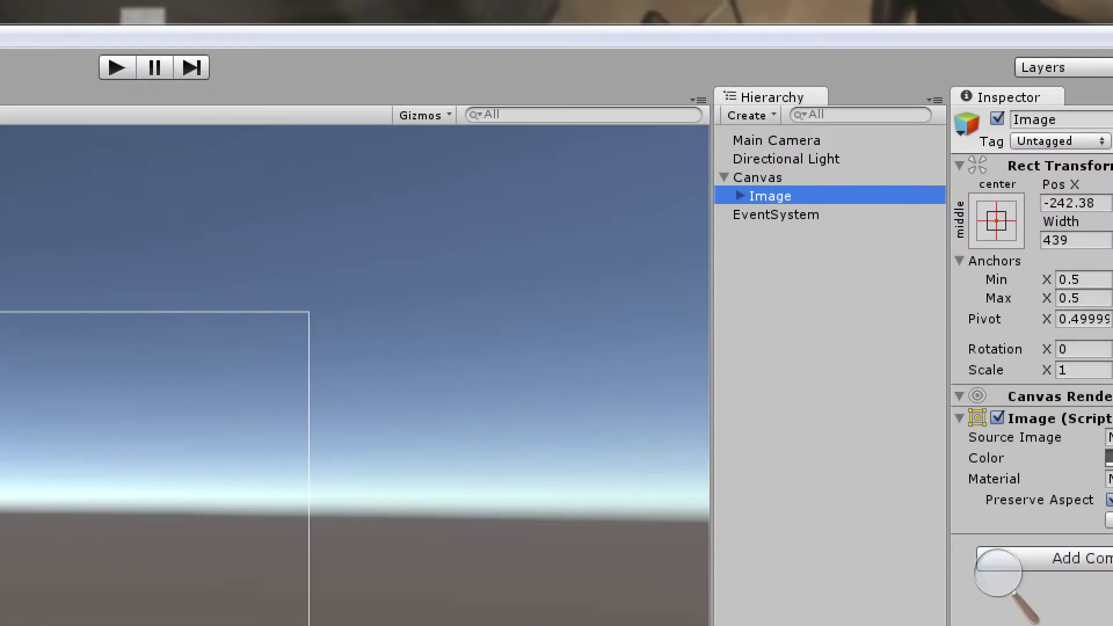
pyautogui.press('Right')
pyautogui.press('F2')
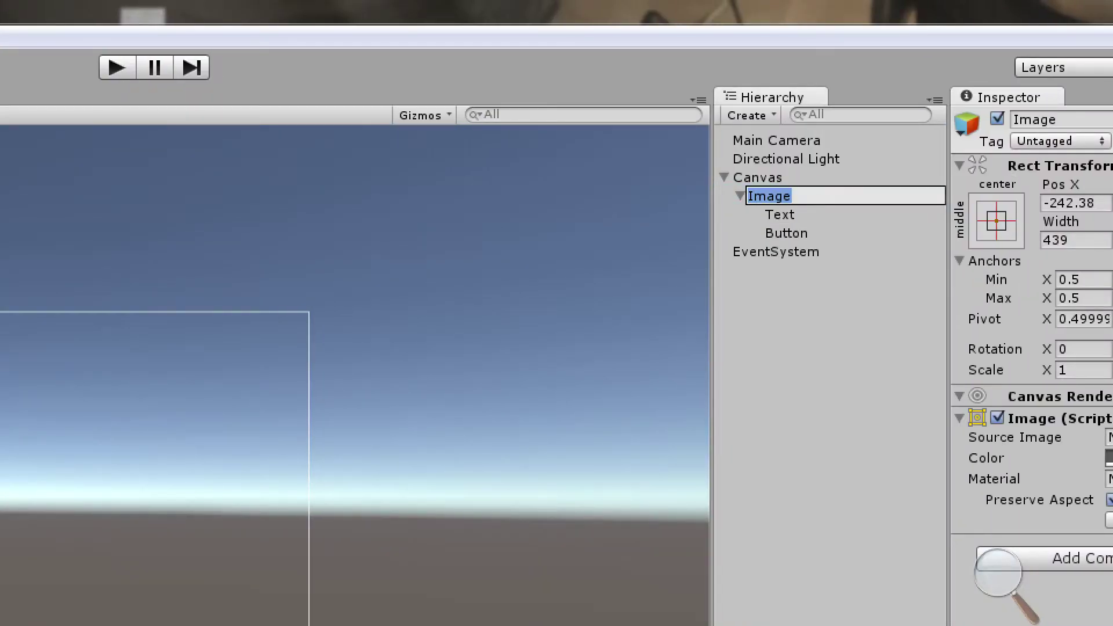
pyautogui.press('Escape')
pyautogui.press('Down')
pyautogui.press('Down')
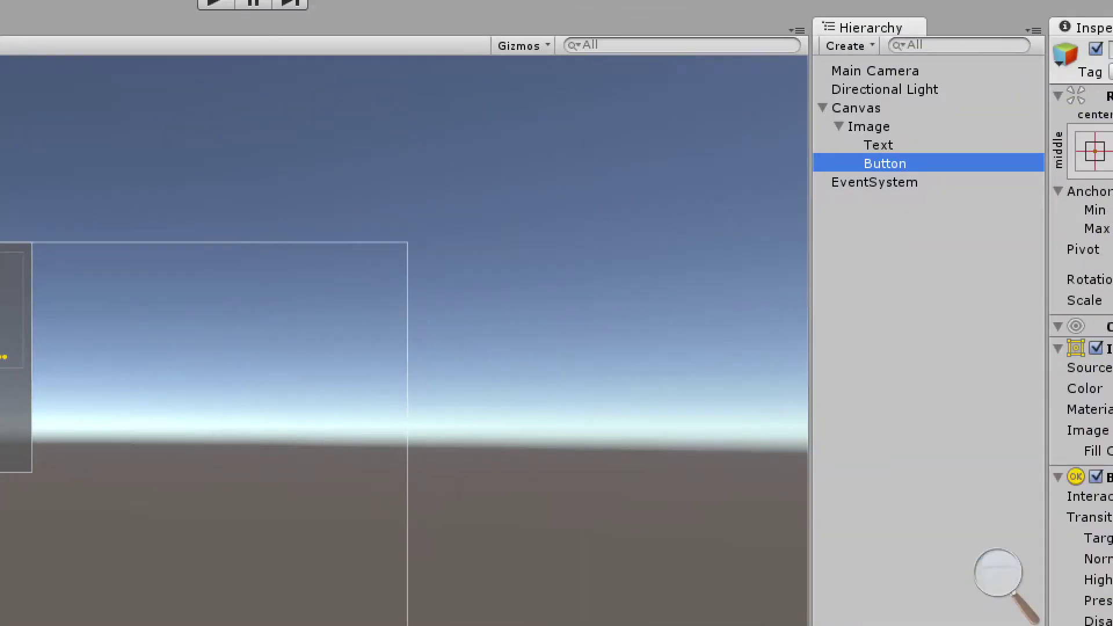
pyautogui.press('Up')
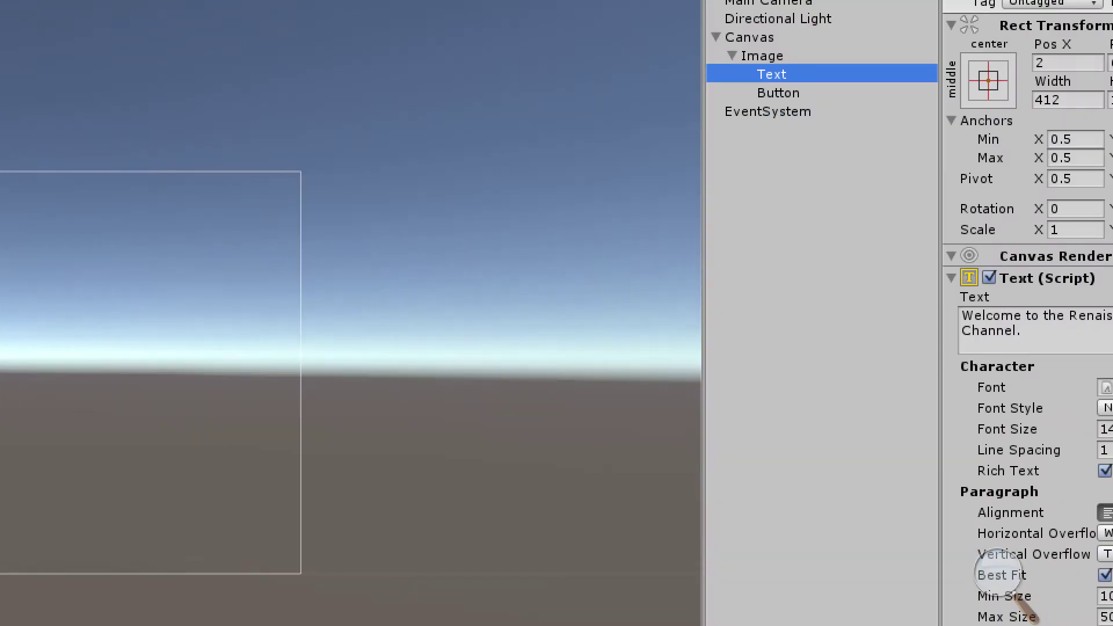
# Place all of the Image's anchors at the Canvas's upper-left corner, with Min and Max at X 0, Y 1
pyautogui.press('Up')
pyautogui.press('Left')
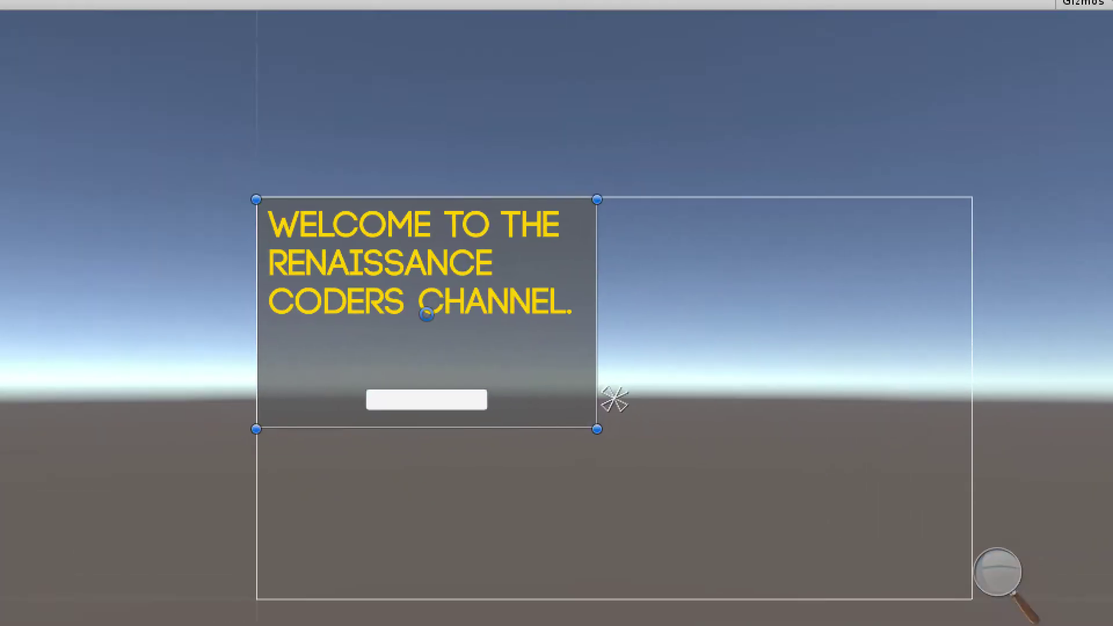
pyautogui.moveTo(607, 392); pyautogui.dragTo(250, 190)
pyautogui.moveTo(619, 404); pyautogui.dragTo(263, 203)
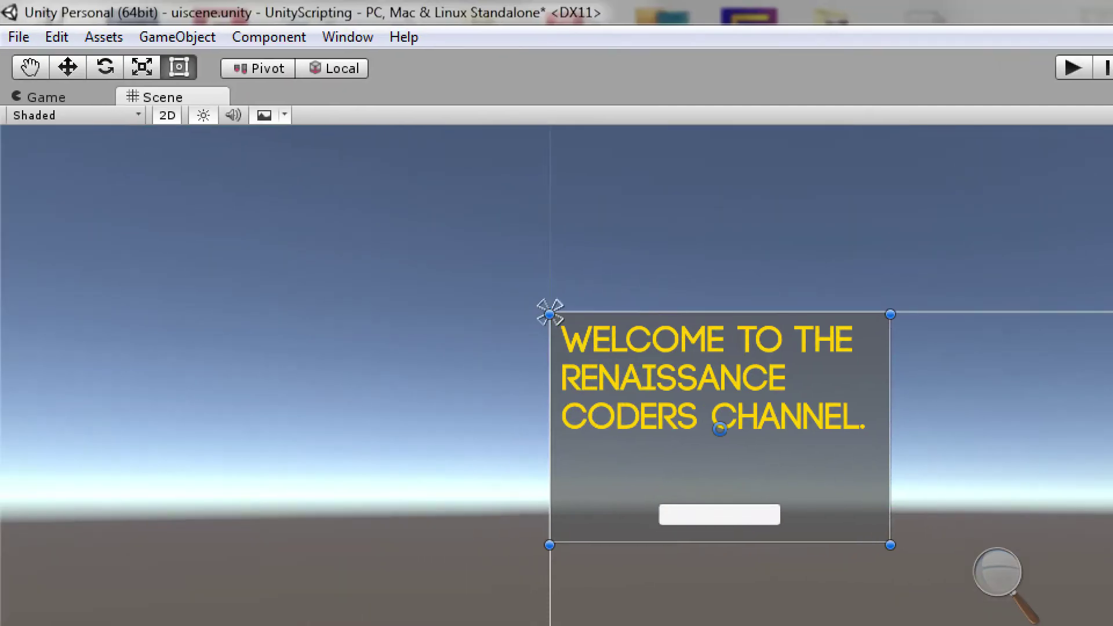
# Preview the corner-anchored panel in the Game view at 5:4, 4:3, 16:10 and 16:9, and return to the Scene view
pyautogui.click(46, 97)
pyautogui.click(99, 115)
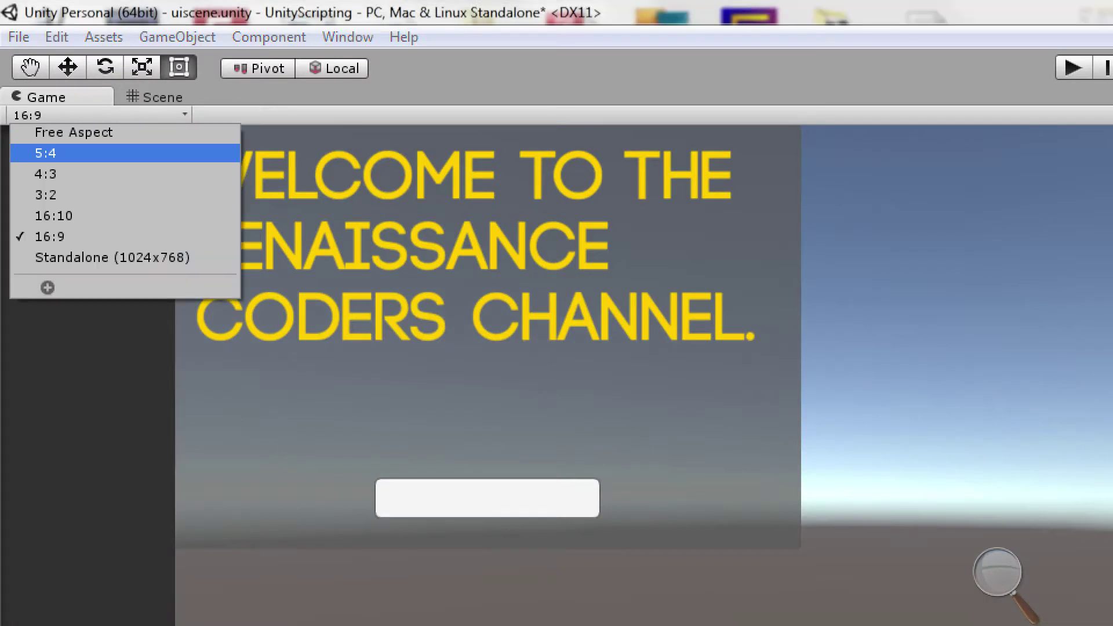
pyautogui.click(45, 153)
pyautogui.click(99, 115)
pyautogui.click(45, 172)
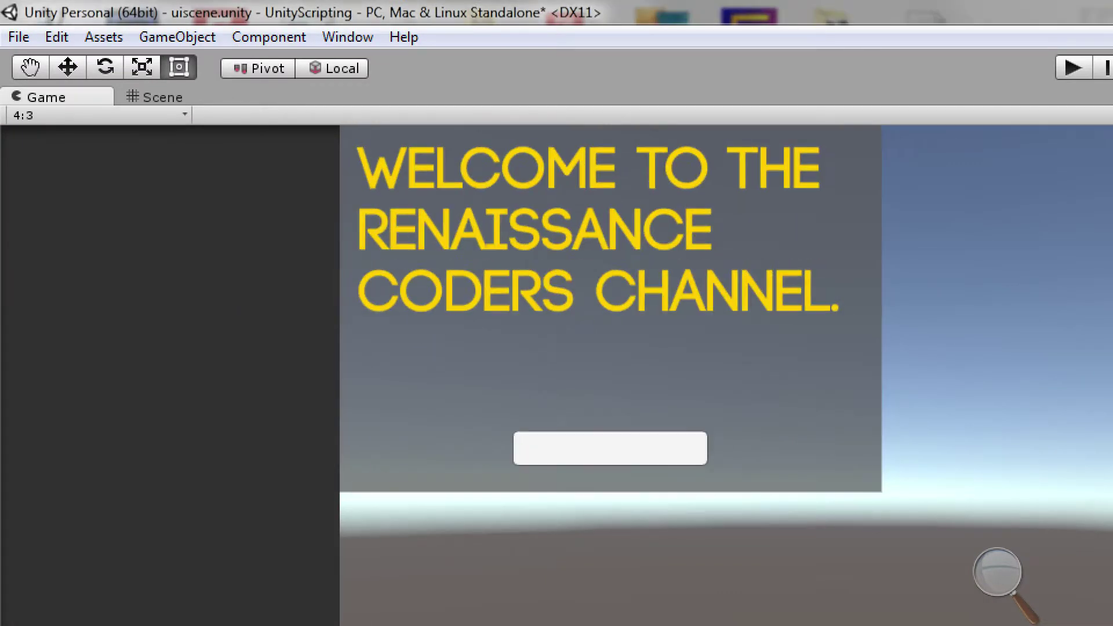
pyautogui.click(99, 115)
pyautogui.click(45, 216)
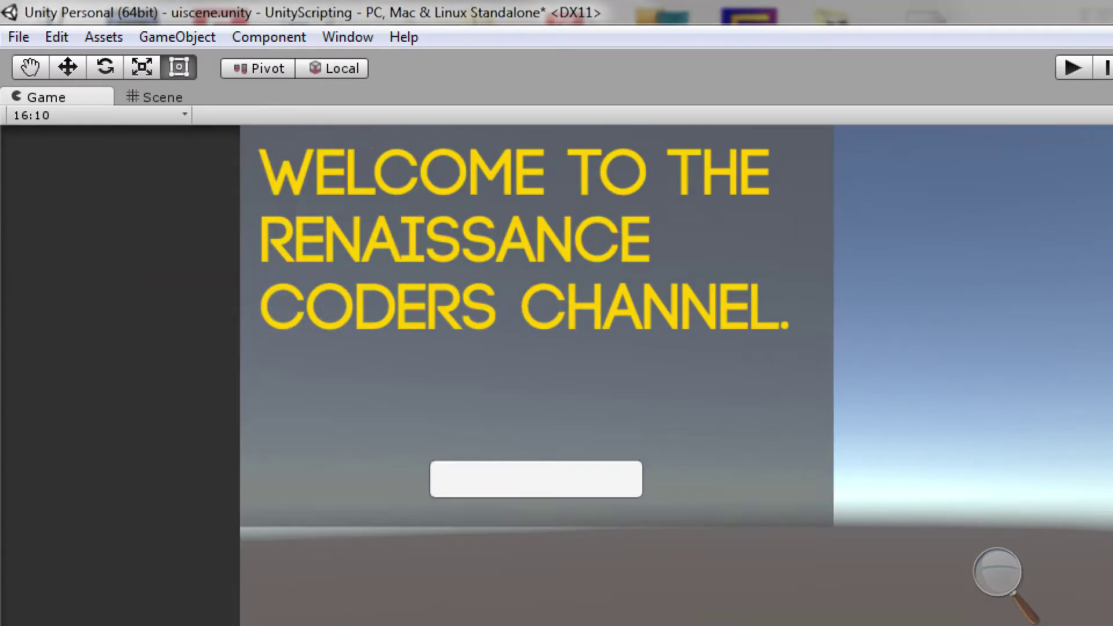
pyautogui.click(99, 115)
pyautogui.click(45, 236)
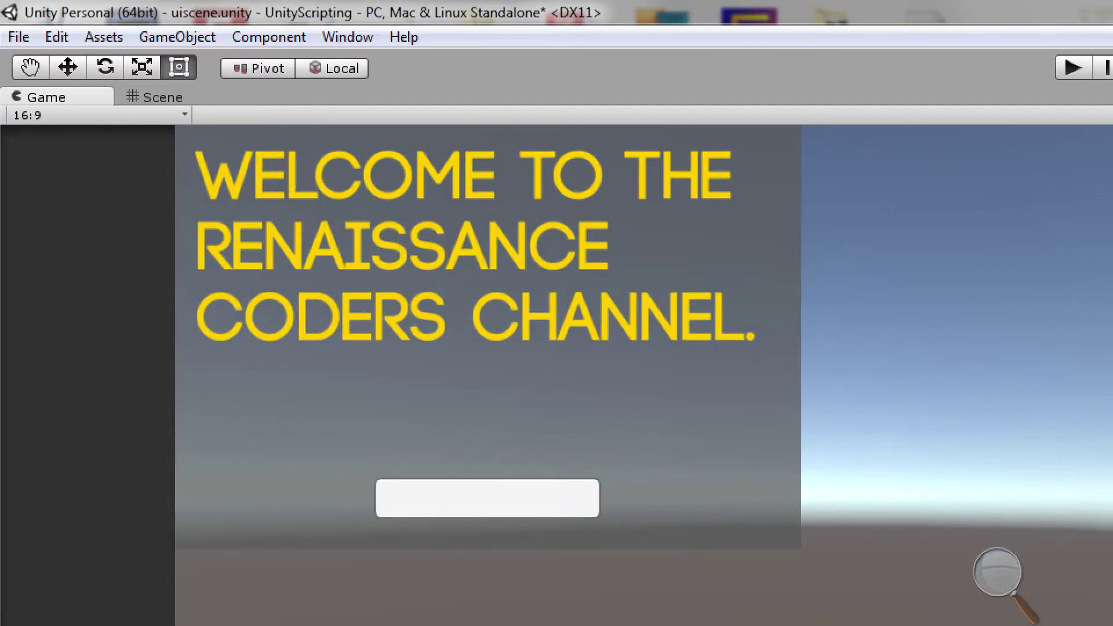
pyautogui.hotkey('ctrl', '1')
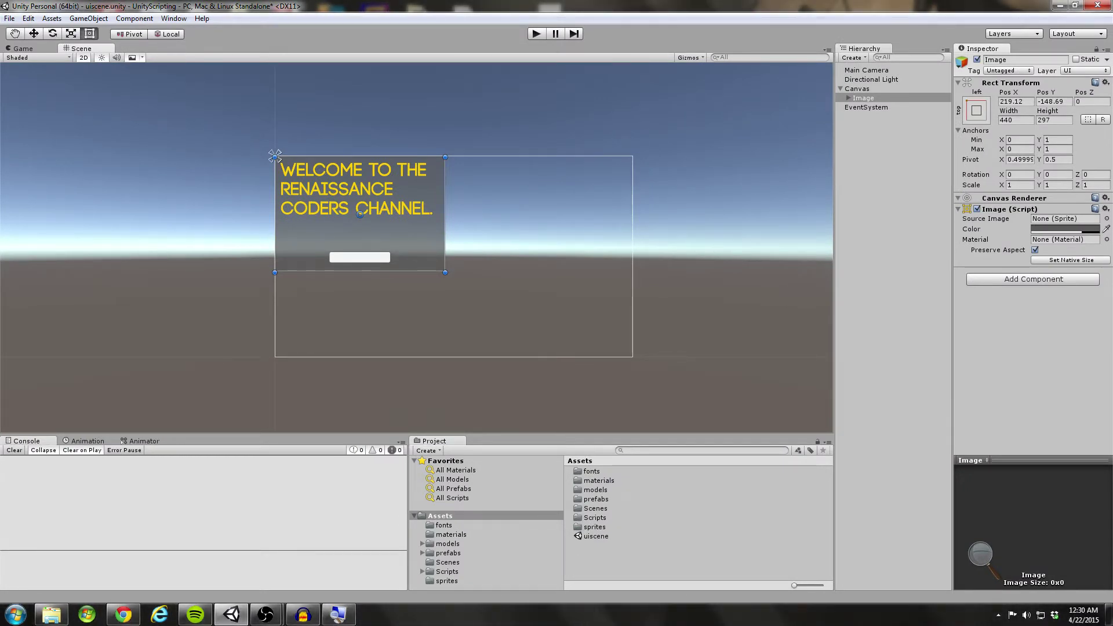
# Check the anchored panel in the Game view again at the 4:3 and 5:4 aspect ratios
pyautogui.click(23, 48)
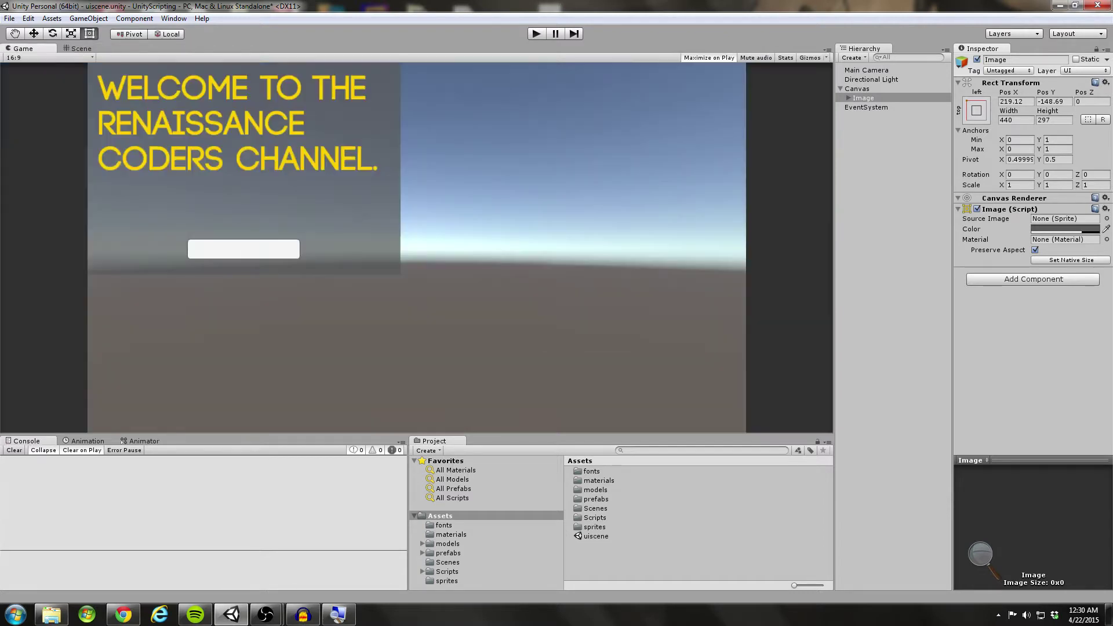
pyautogui.click(49, 57)
pyautogui.click(23, 87)
pyautogui.click(50, 57)
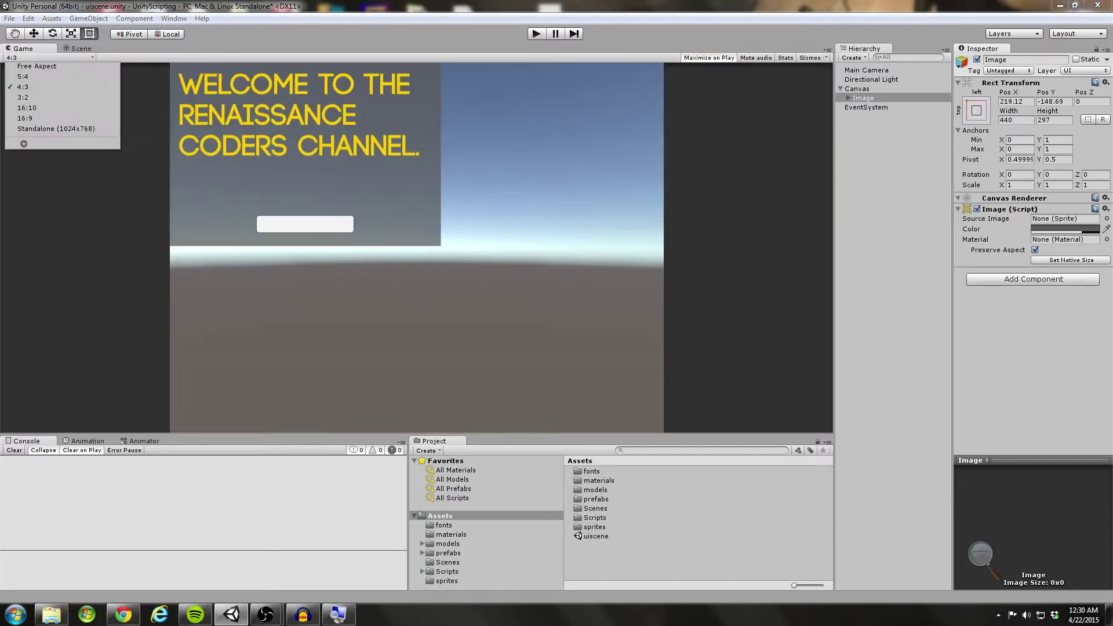
pyautogui.click(23, 87)
pyautogui.click(49, 57)
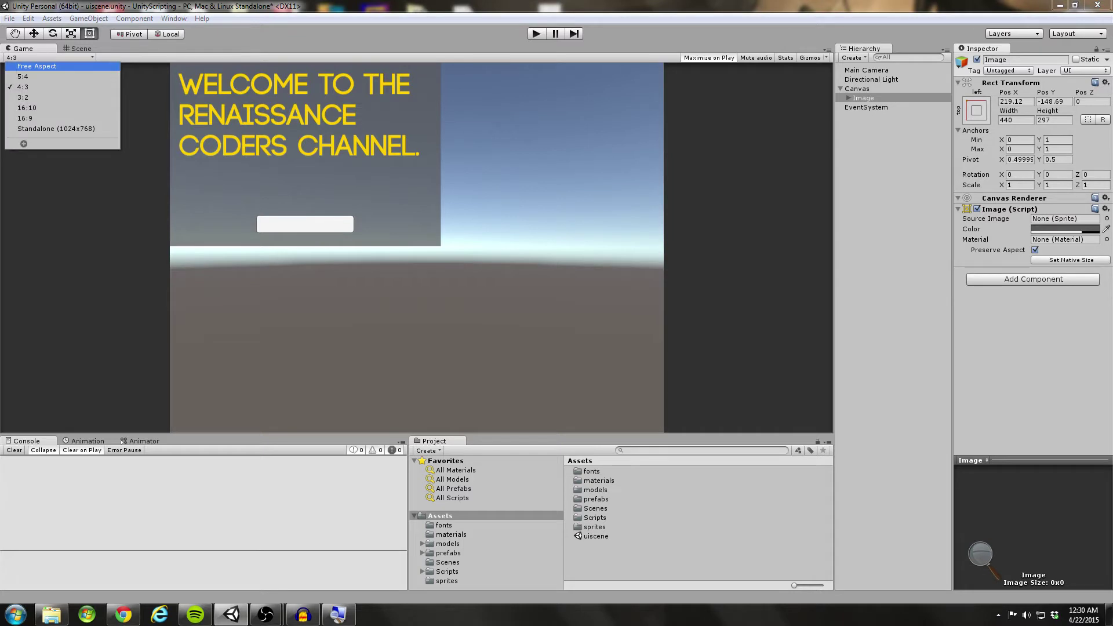
pyautogui.click(22, 77)
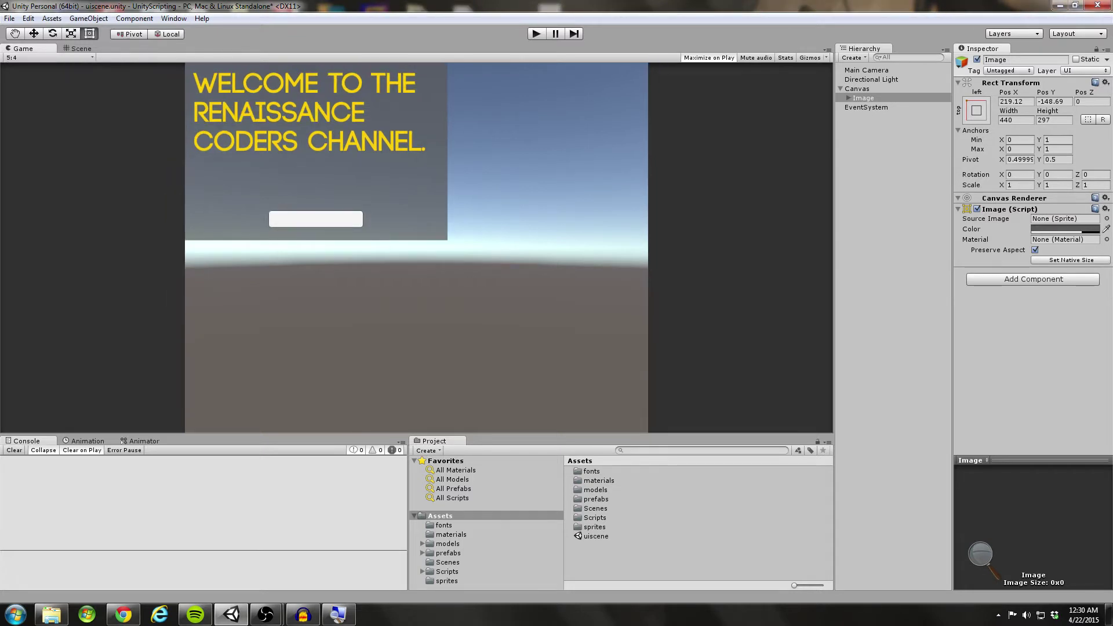
# Inspect the Rect Transform settings of the Image's Text and Button children, and reselect the collapsed Image
pyautogui.click(848, 98)
pyautogui.click(868, 108)
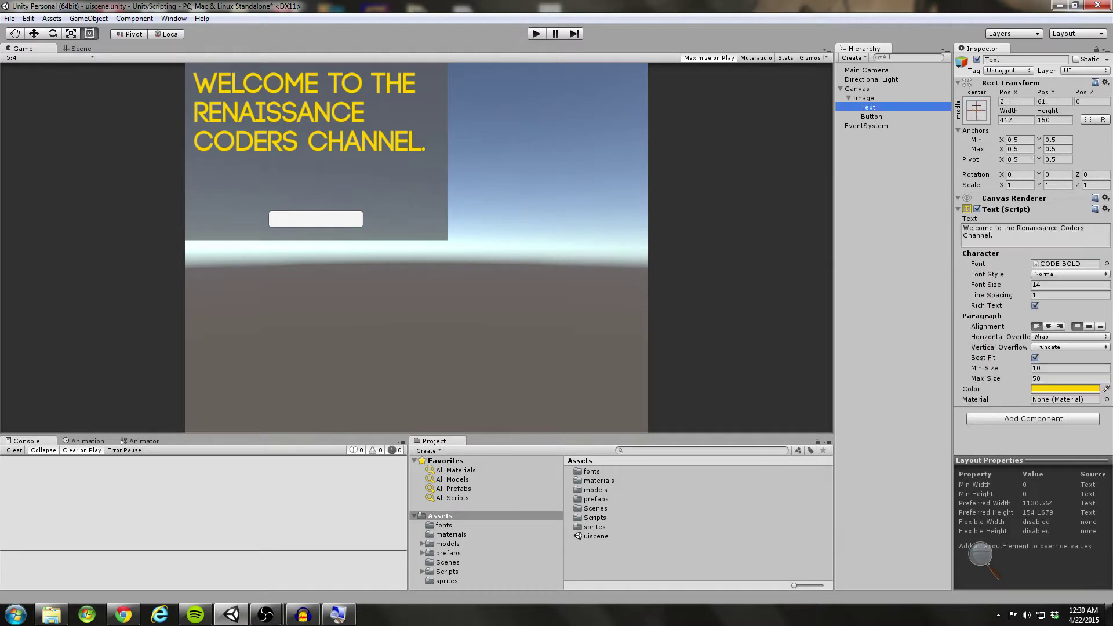
pyautogui.press('Down')
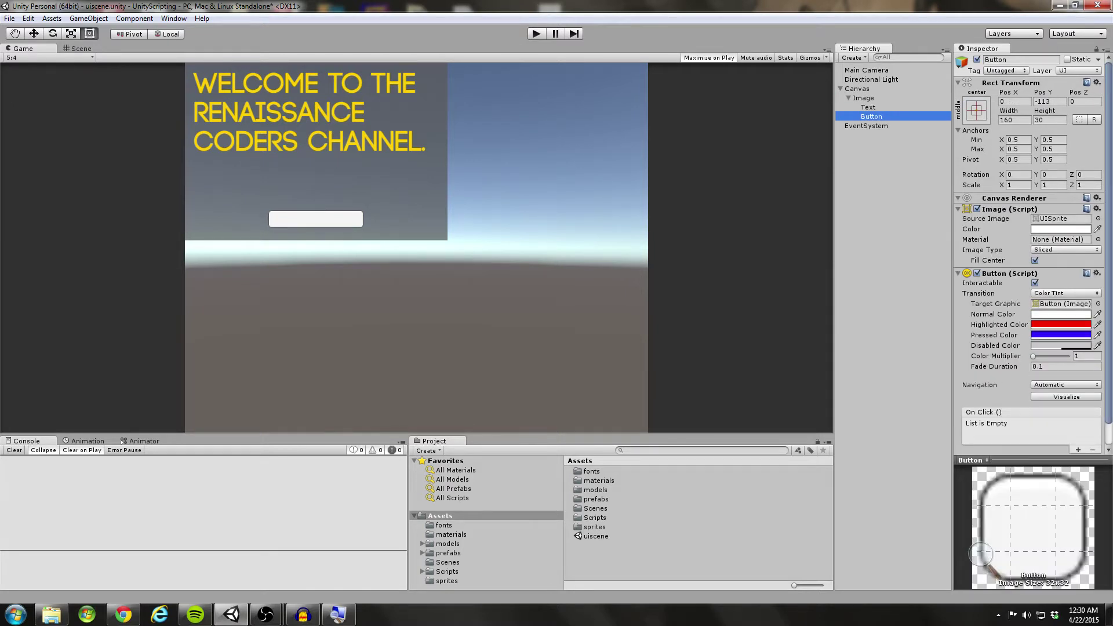
pyautogui.press('Up')
pyautogui.click(848, 98)
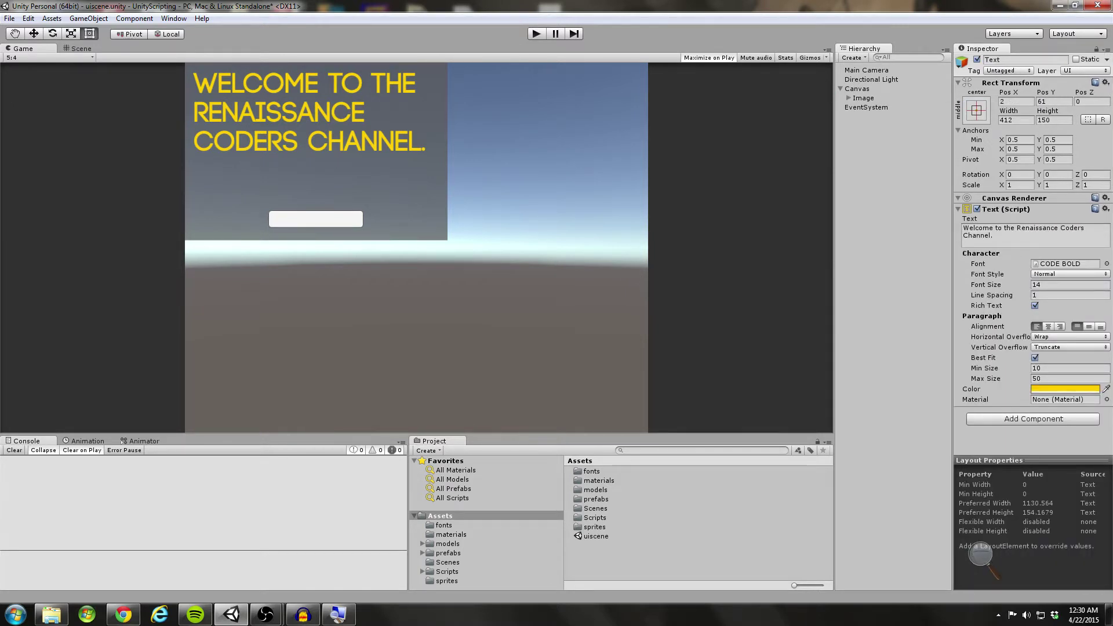
pyautogui.click(864, 98)
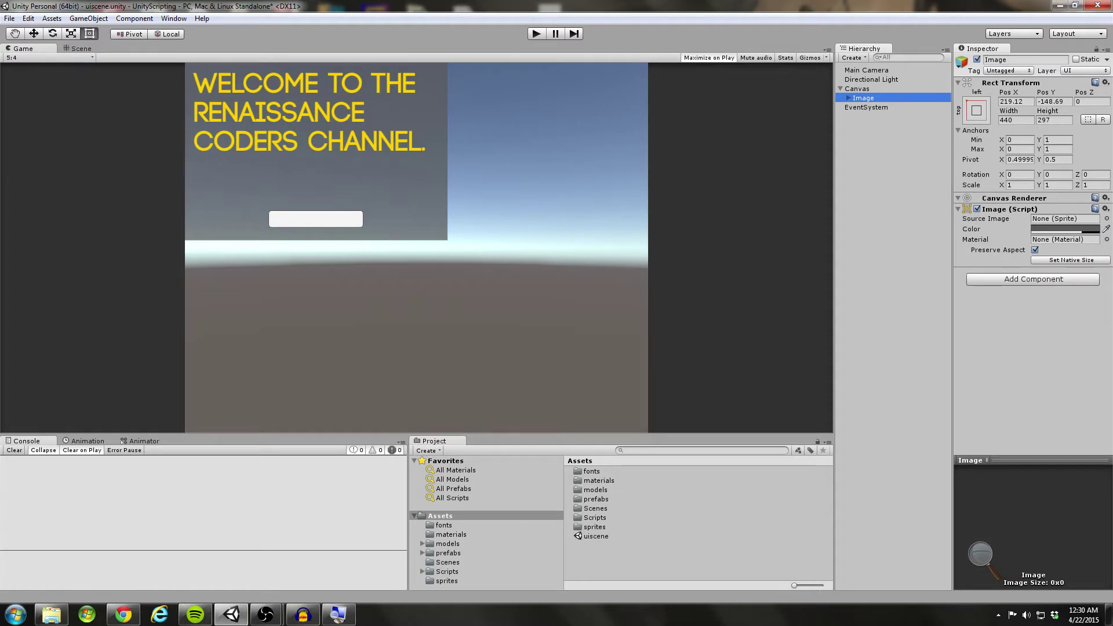